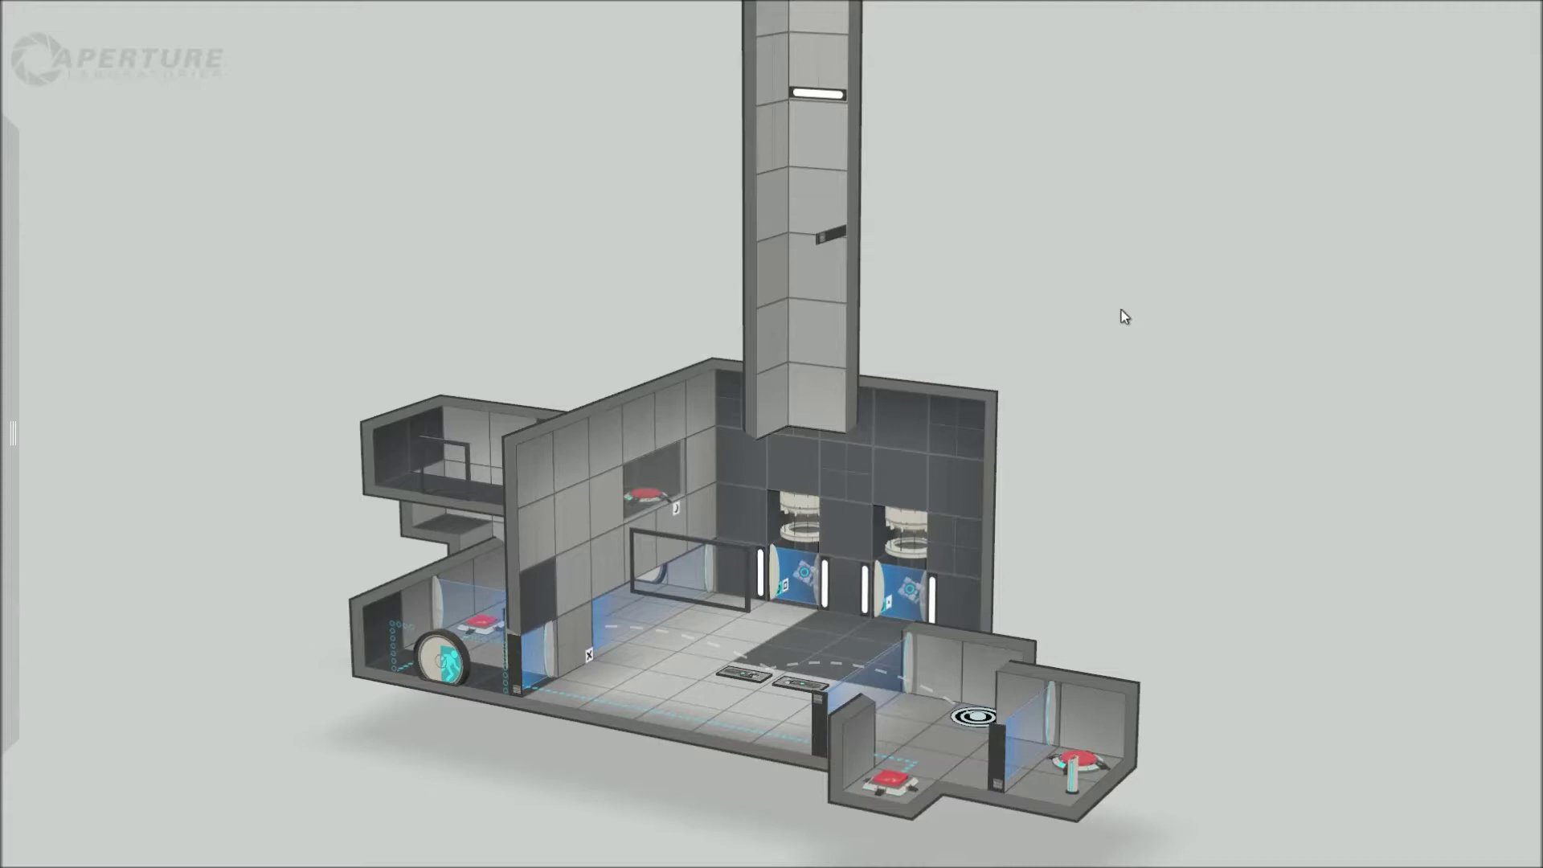
Examine the test chamber model from several sides and switch to the in-game view
{"action": "right_click_drag", "start_coordinate": [1171, 390], "coordinate": [1046, 271]}
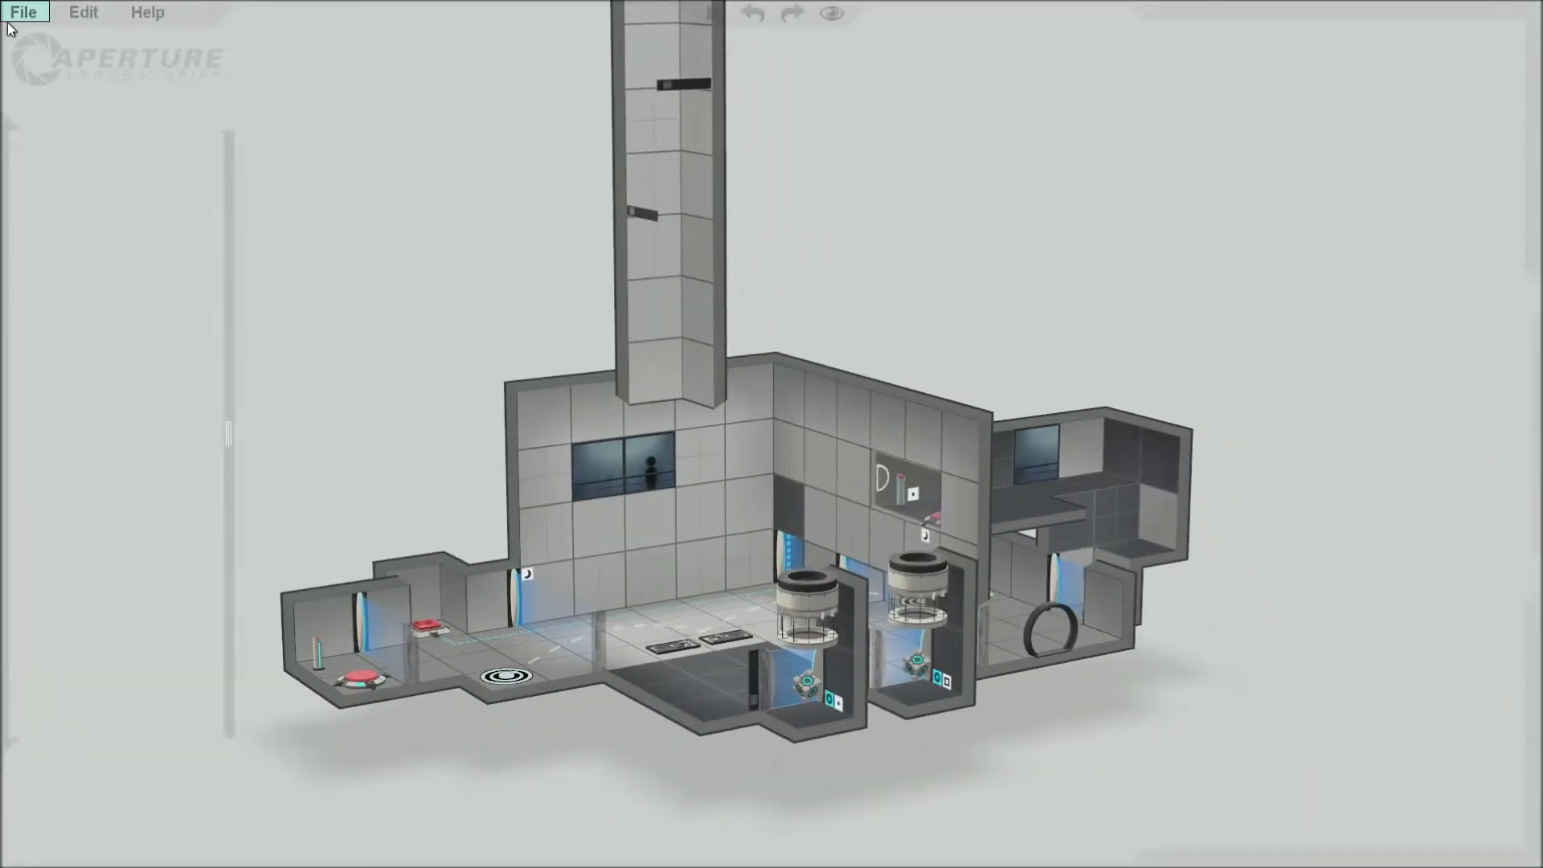
{"action": "left_click", "coordinate": [9, 25]}
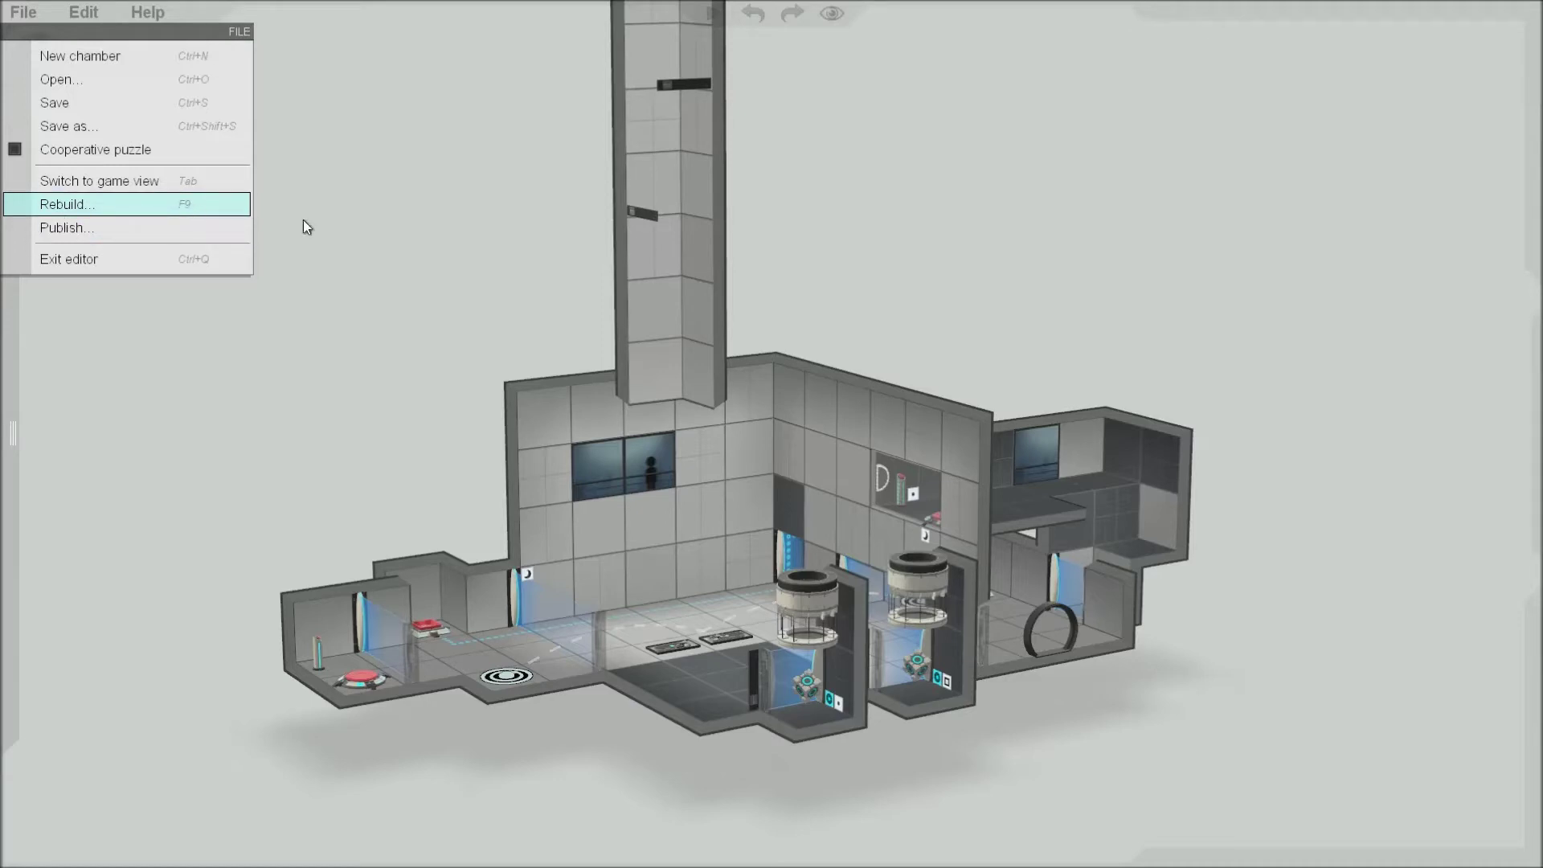
{"action": "middle_click_drag", "start_coordinate": [401, 245], "coordinate": [725, 232]}
{"action": "right_click_drag", "start_coordinate": [1076, 303], "coordinate": [764, 290]}
{"action": "right_click_drag", "start_coordinate": [1036, 240], "coordinate": [1048, 312]}
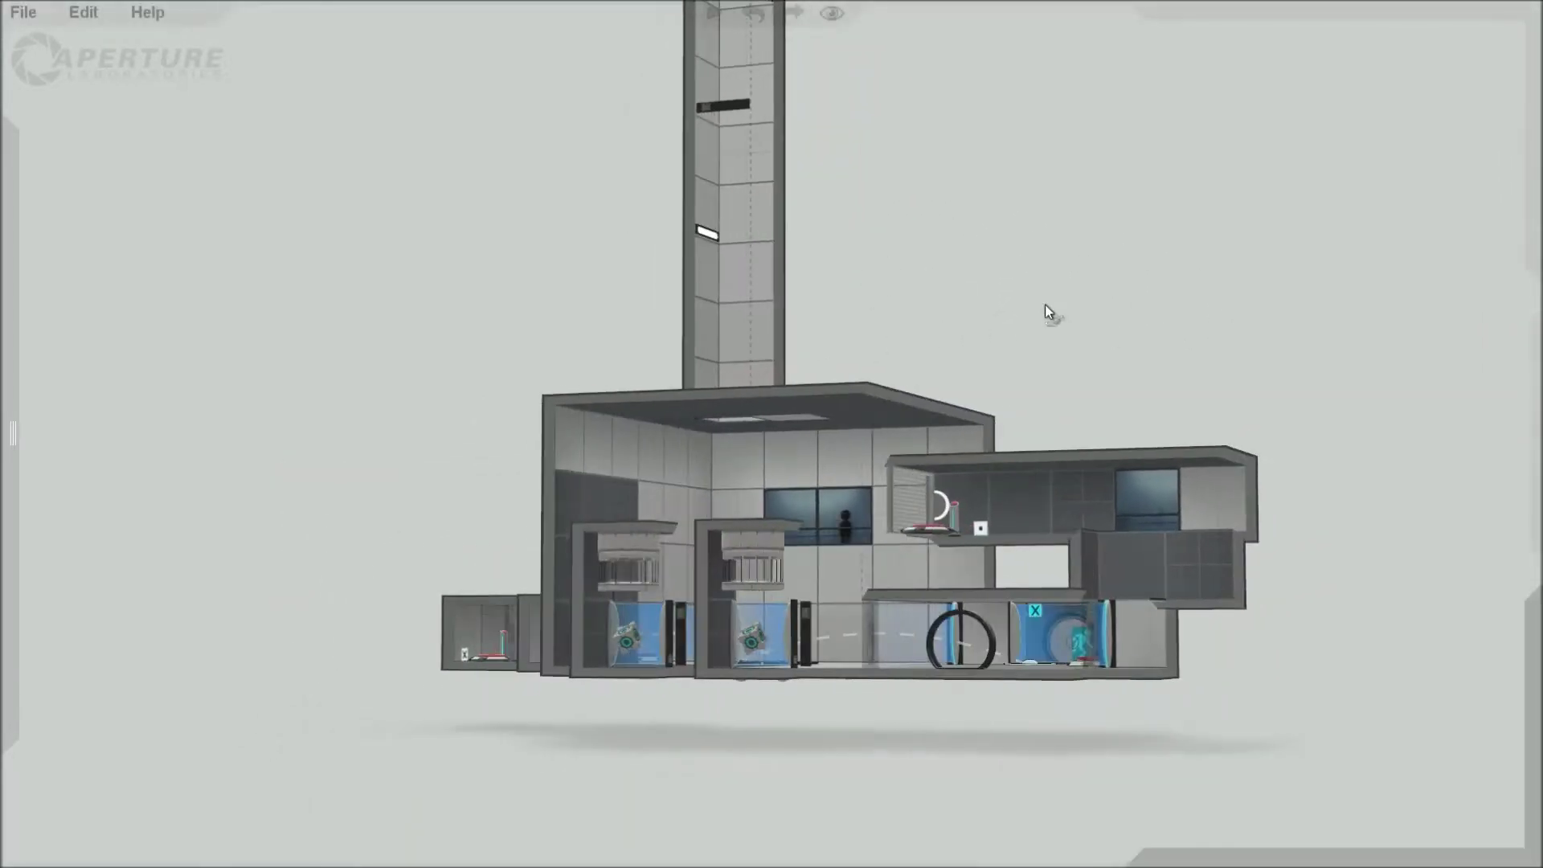
{"action": "key", "text": "Escape"}
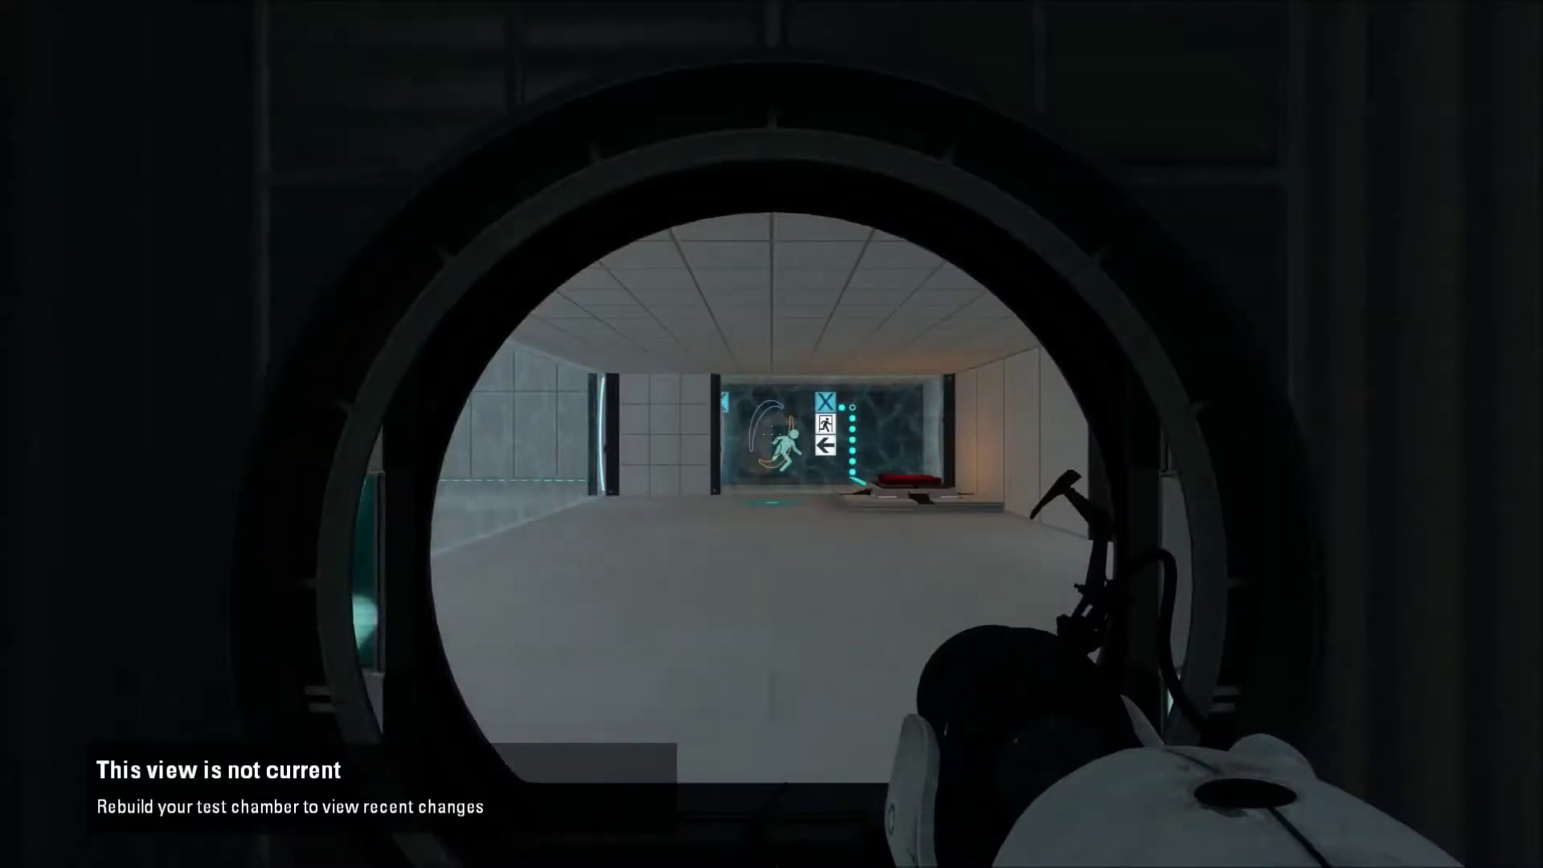
{"action": "key", "text": "F7"}
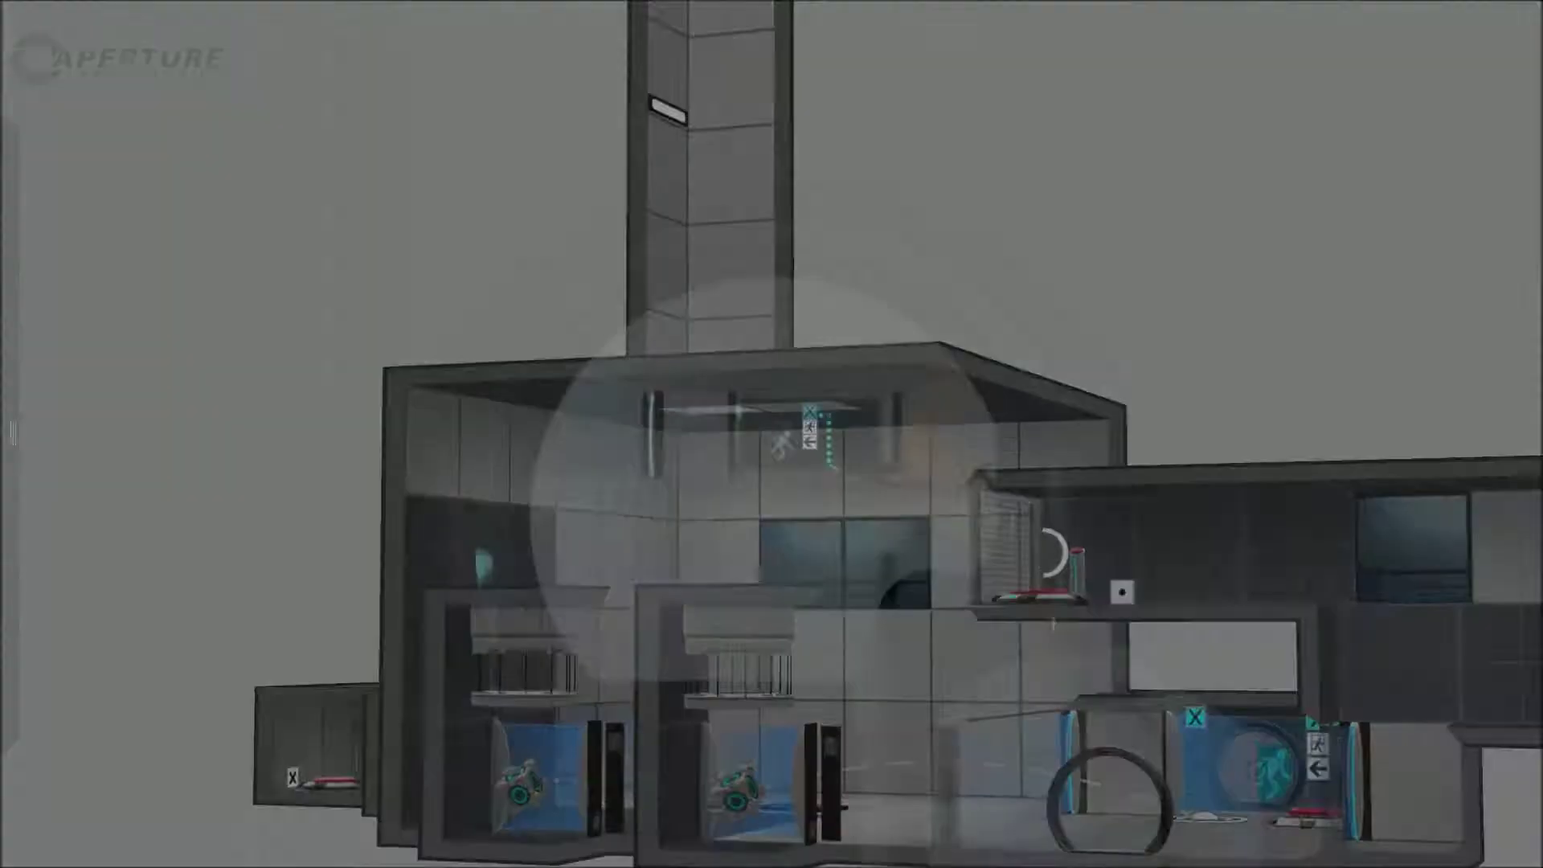
{"action": "key", "text": "F7"}
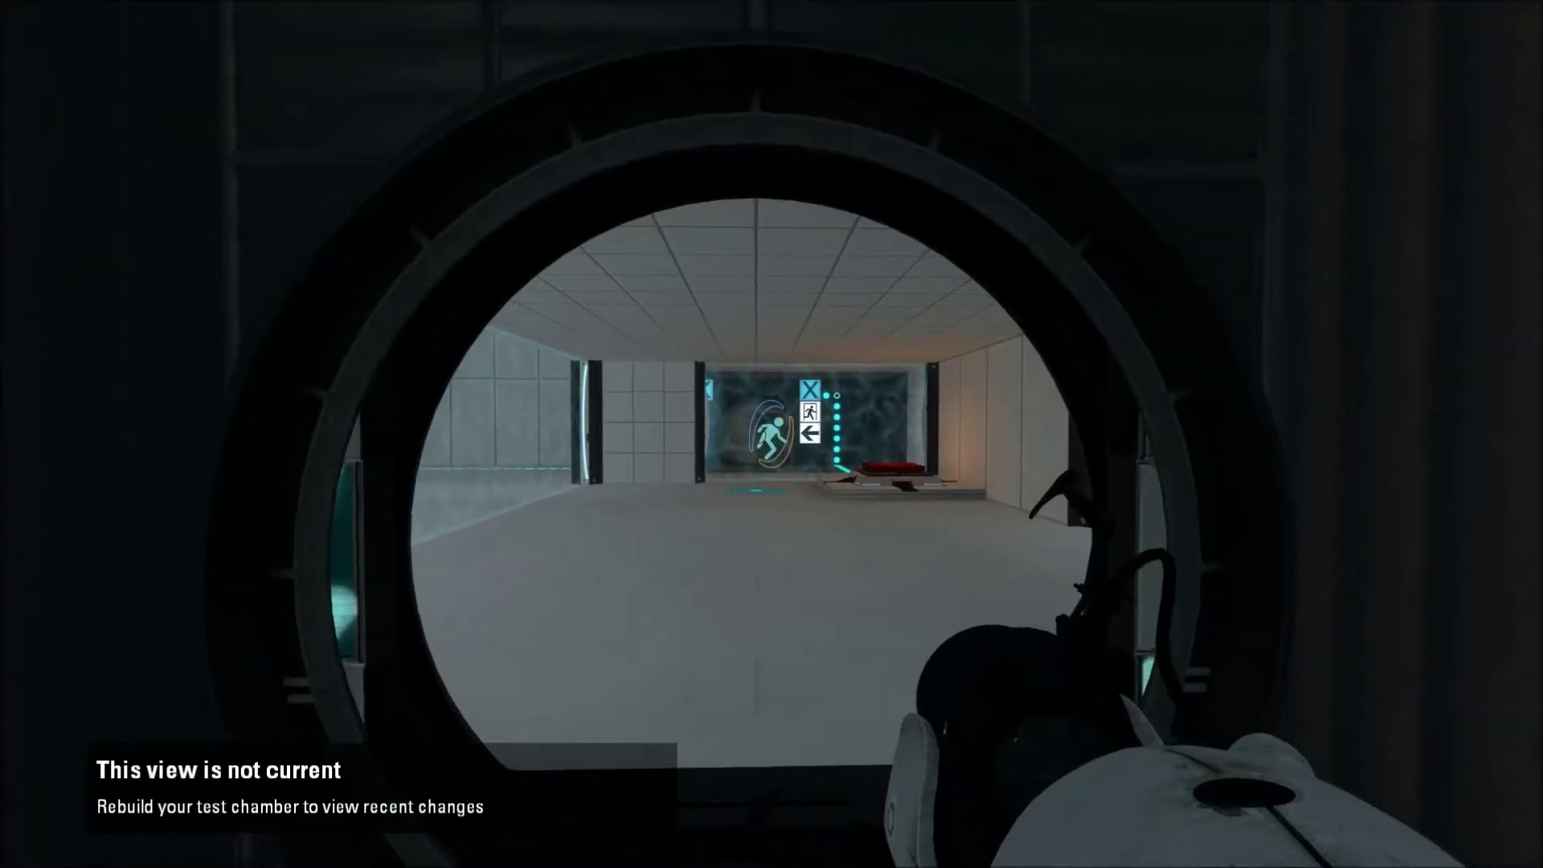
Walk through the entrance fizzler into the main room and examine the two cube droppers and their fizzler-covered alcoves
{"action": "key", "text": "w"}
{"action": "key", "text": "a"}
{"action": "key", "text": "d"}
{"action": "key", "text": "w"}
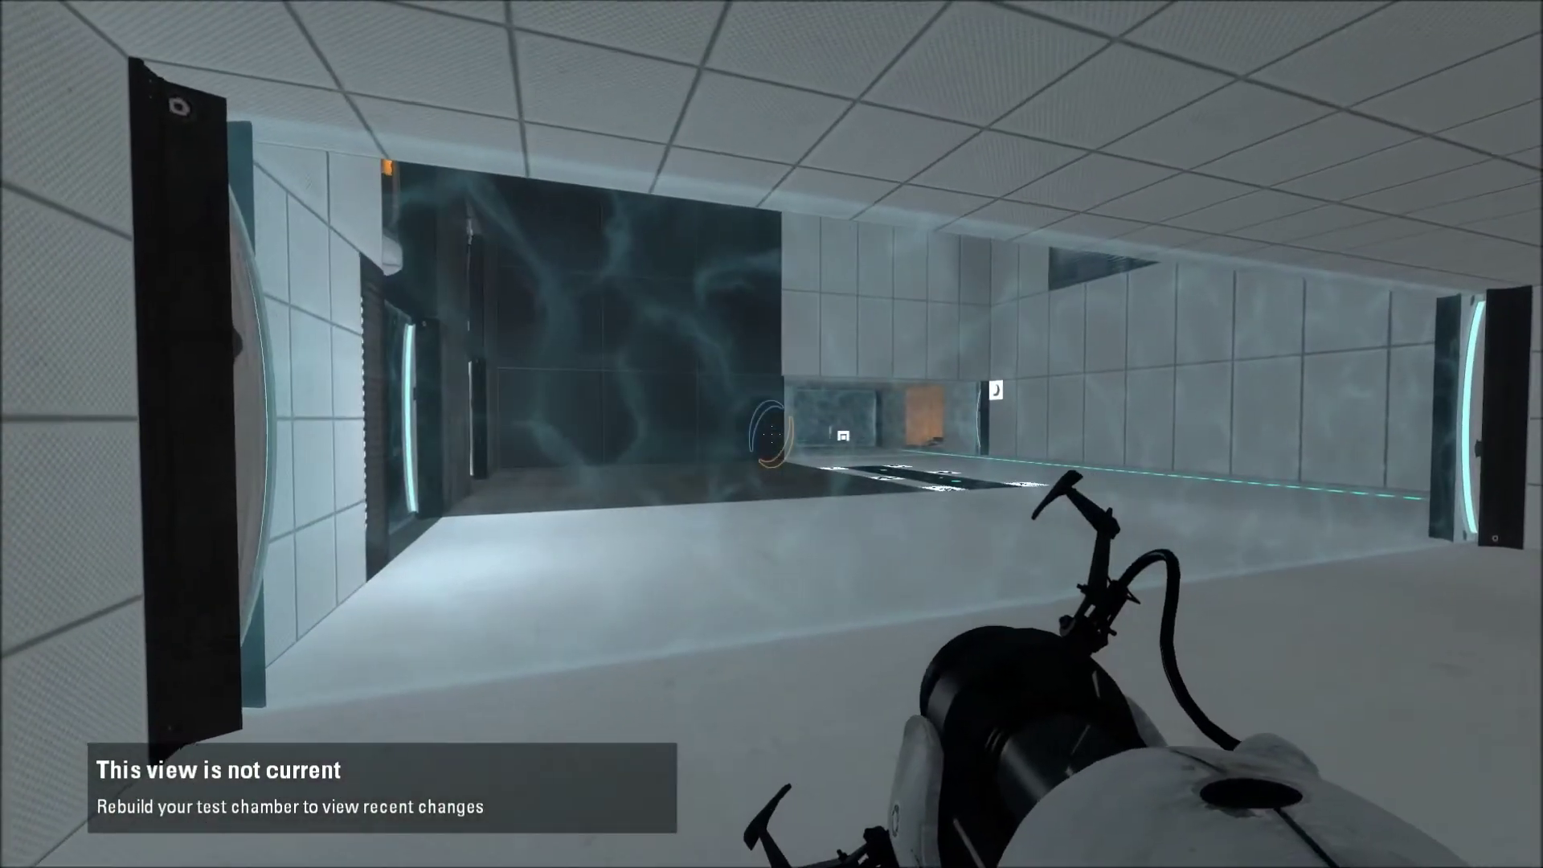
{"action": "key", "text": "w"}
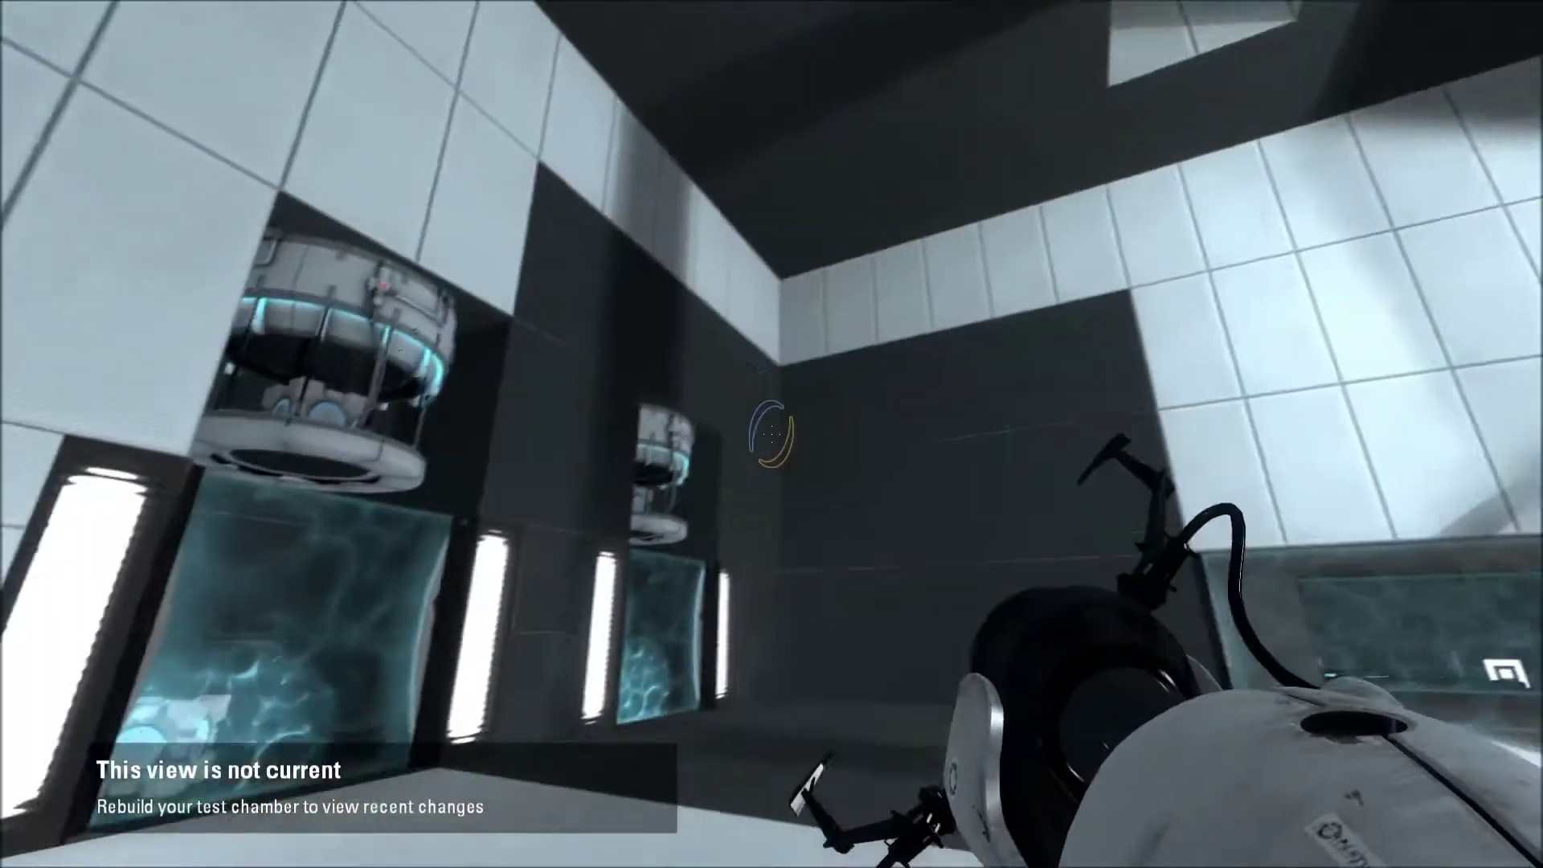
{"action": "key", "text": "w"}
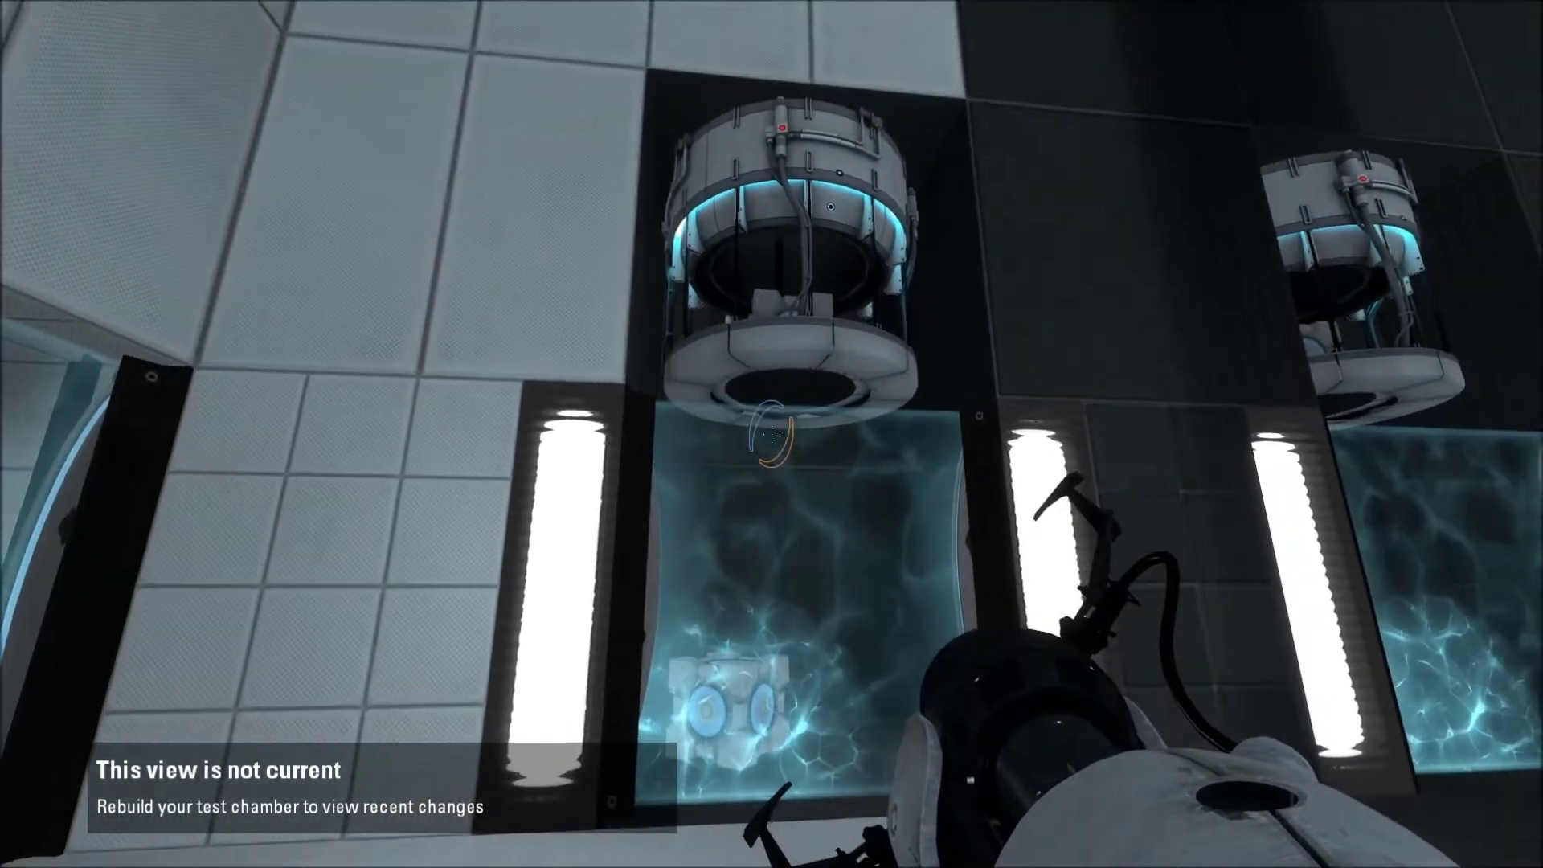
{"action": "key", "text": "w"}
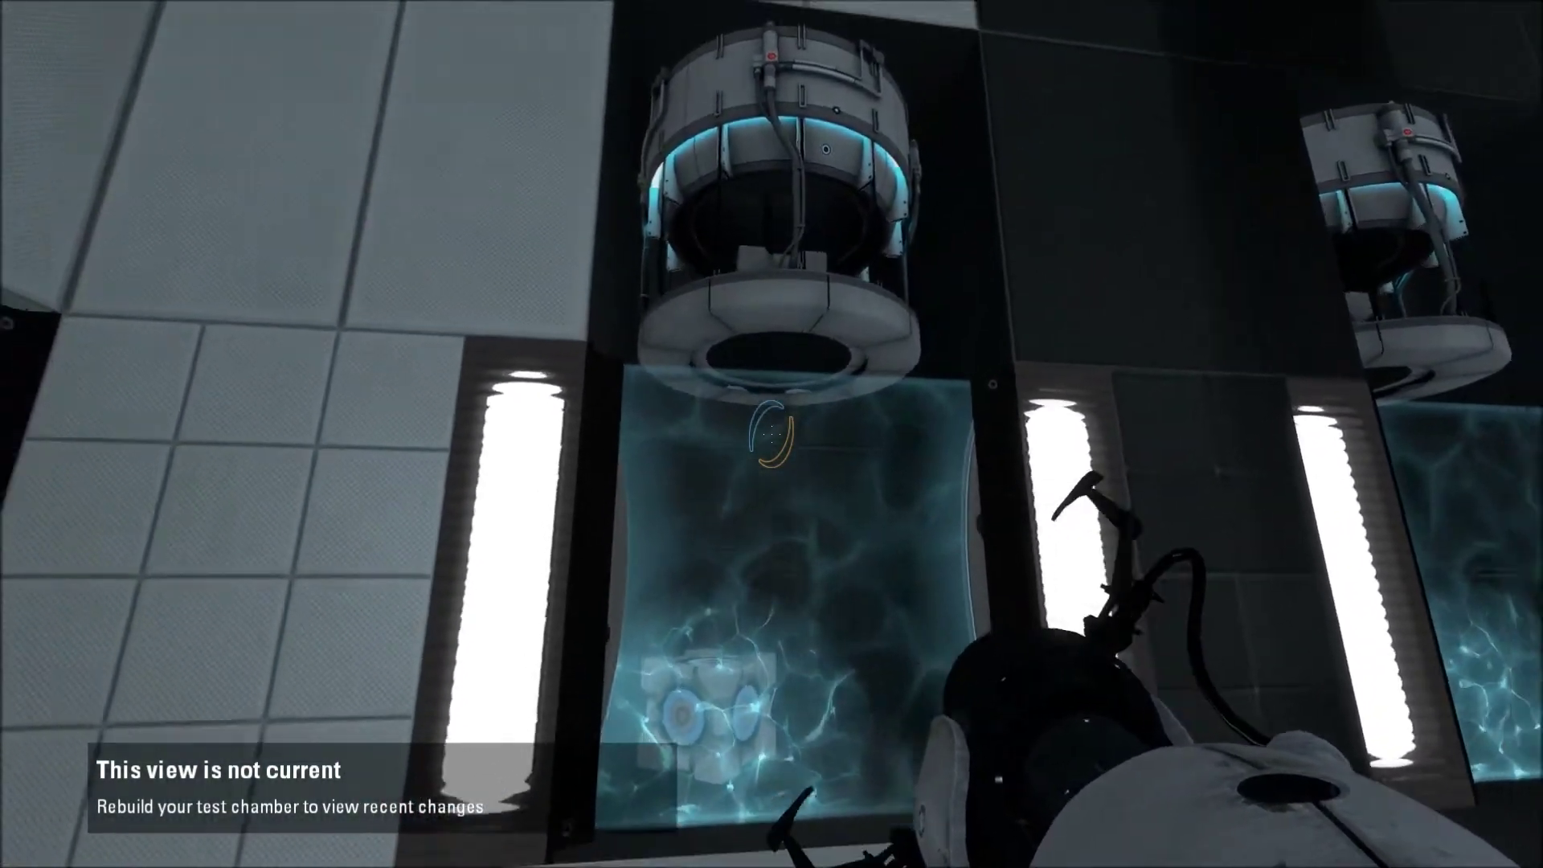
{"action": "key", "text": "s"}
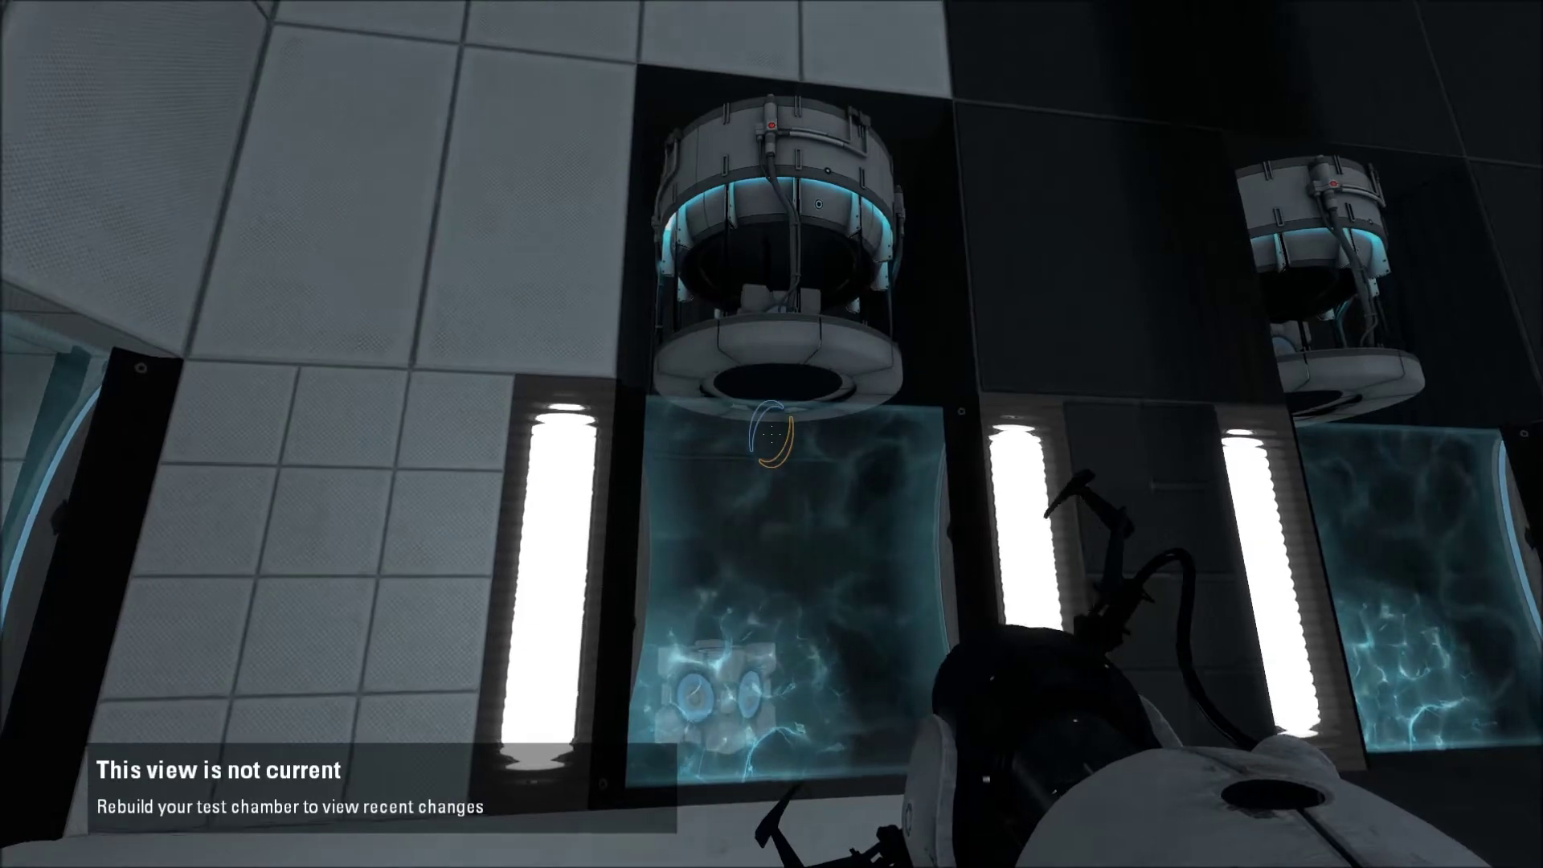
{"action": "key", "text": "w"}
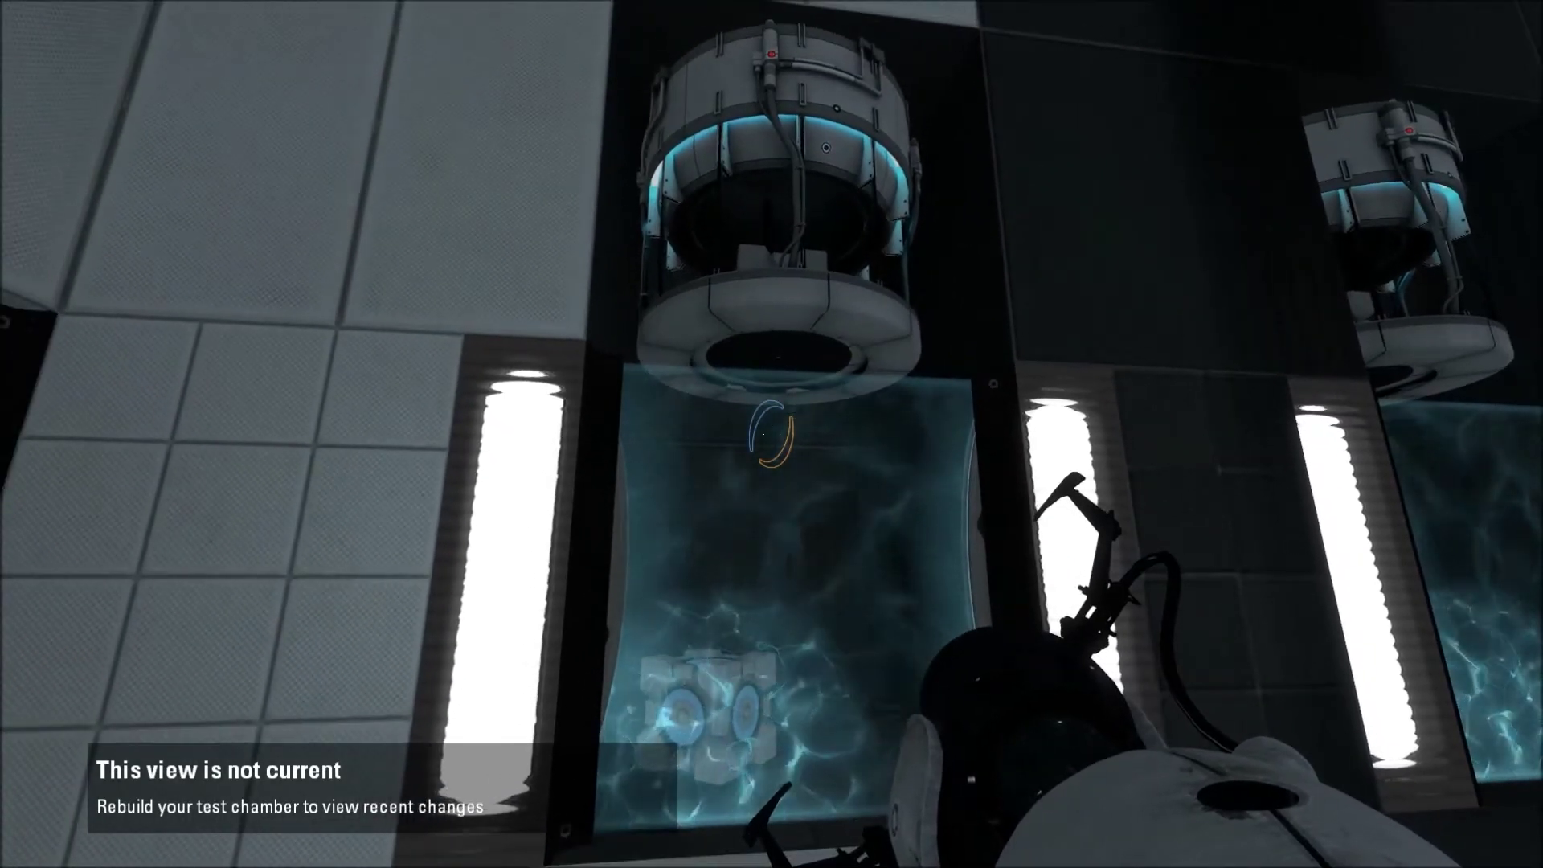
{"action": "key", "text": "s"}
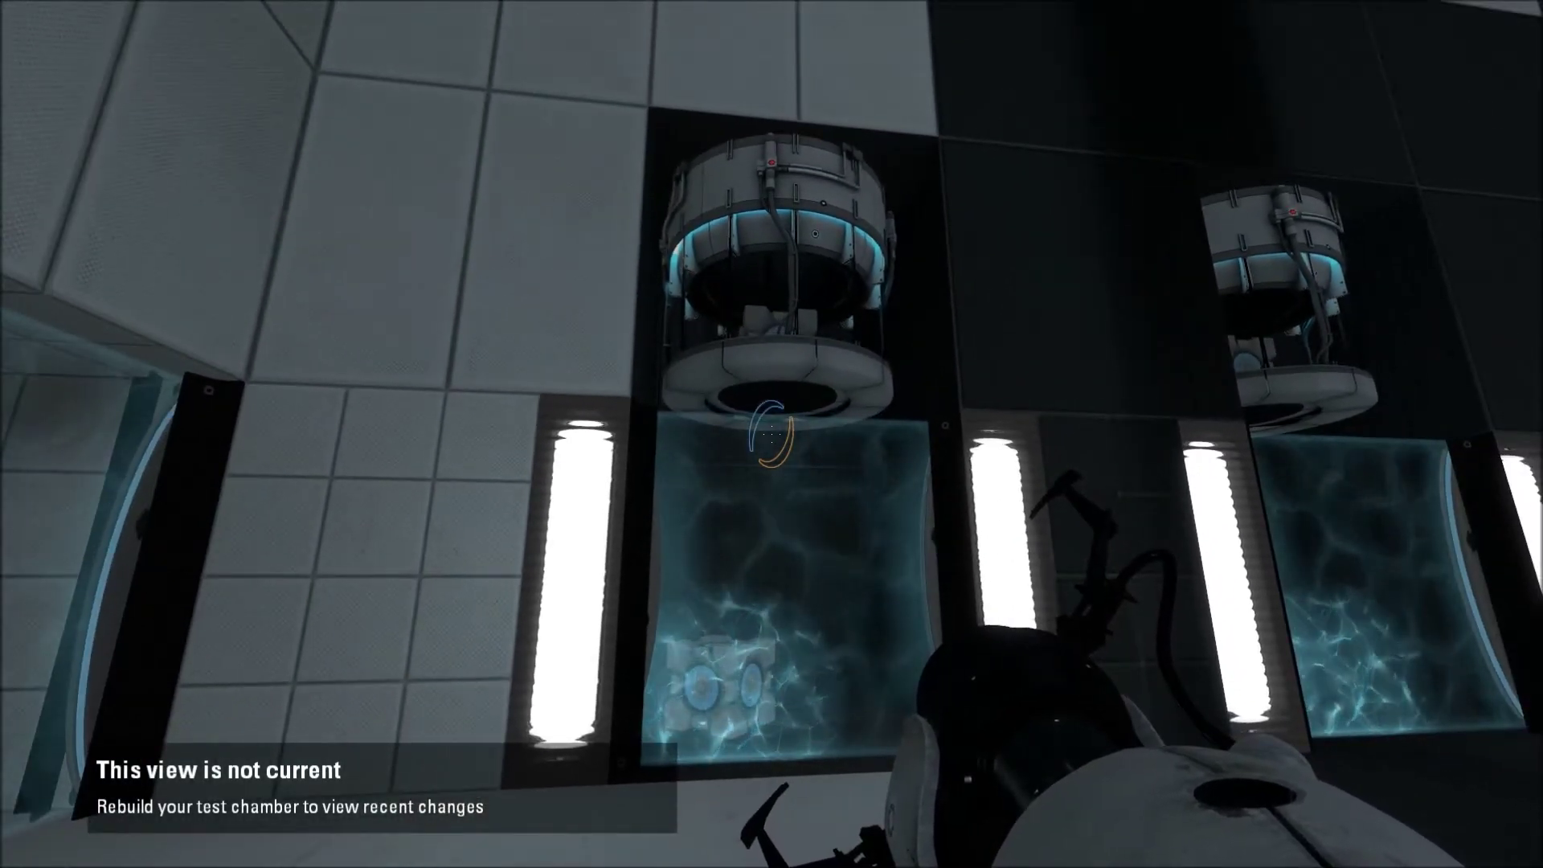
Fire an orange portal into the ceiling shaft and test blue portal shots through the grating from the upper ledge
{"action": "key", "text": "w"}
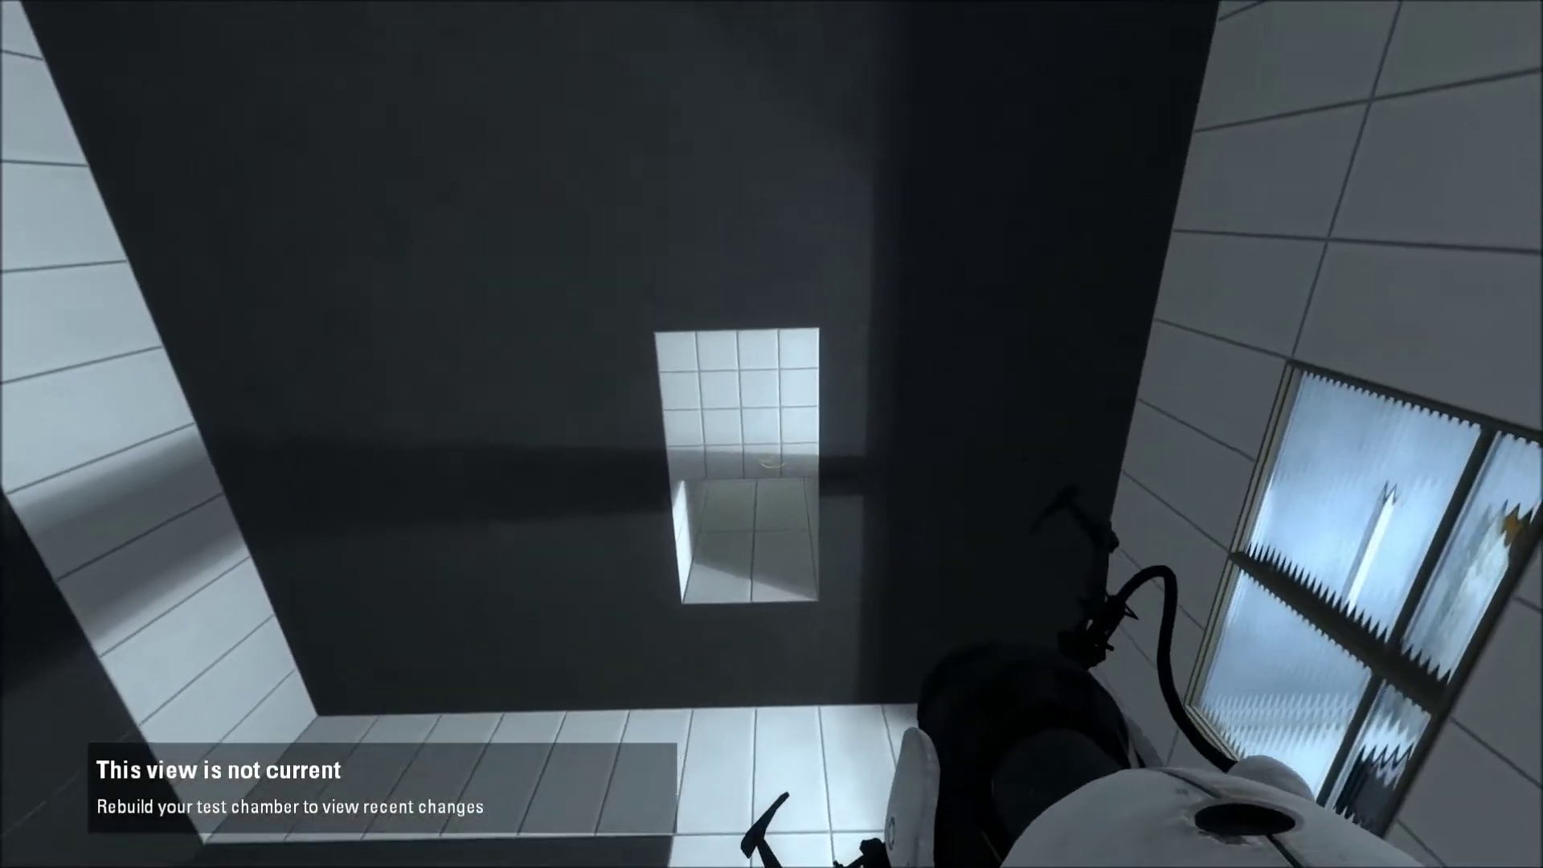
{"action": "right_click", "coordinate": [772, 435]}
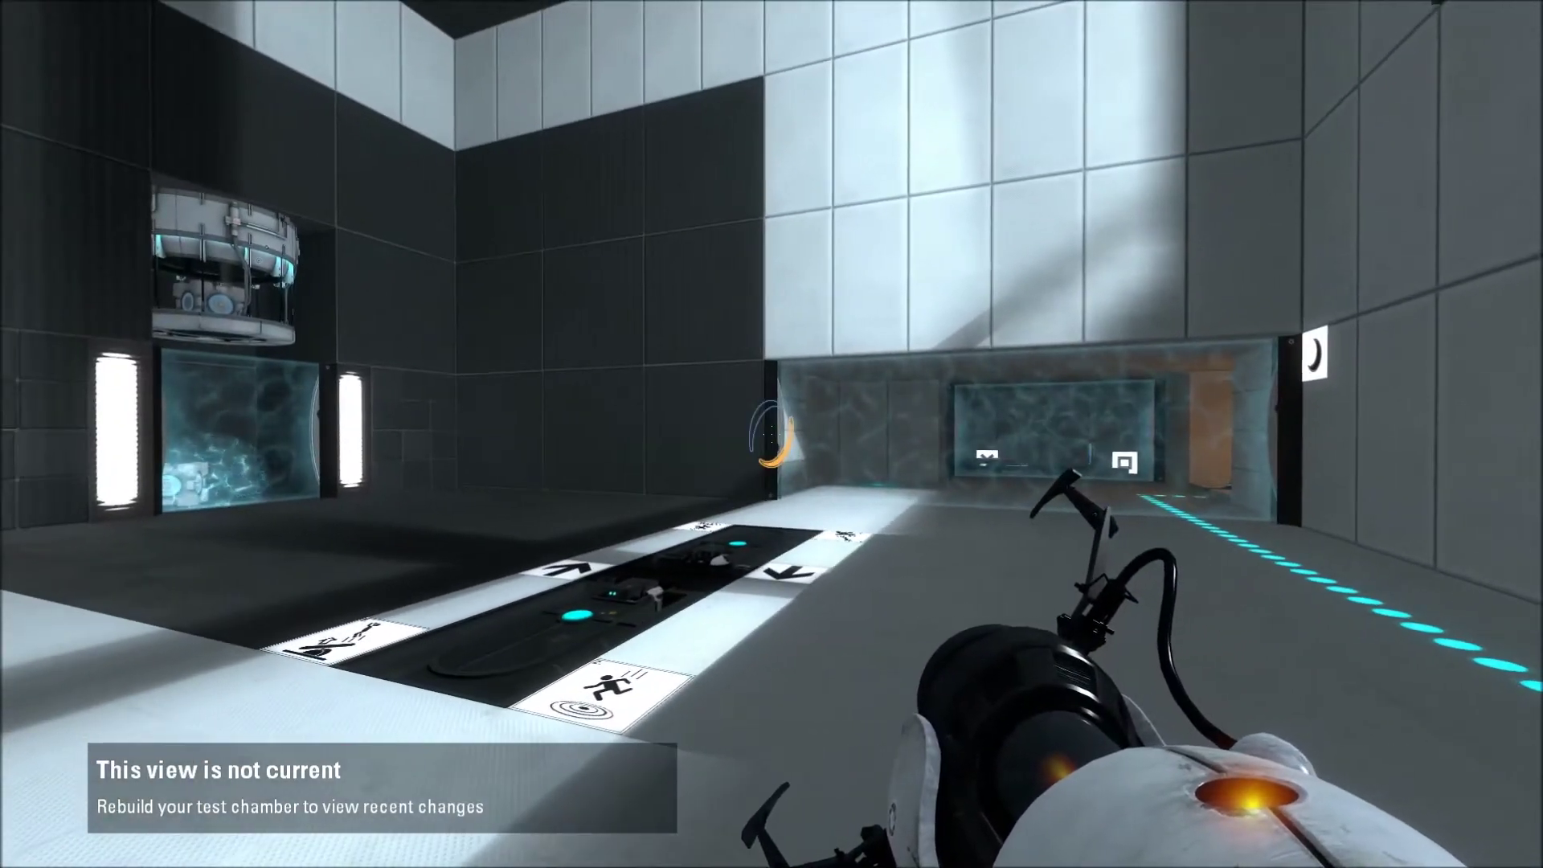
{"action": "key", "text": "w"}
{"action": "key", "text": "d"}
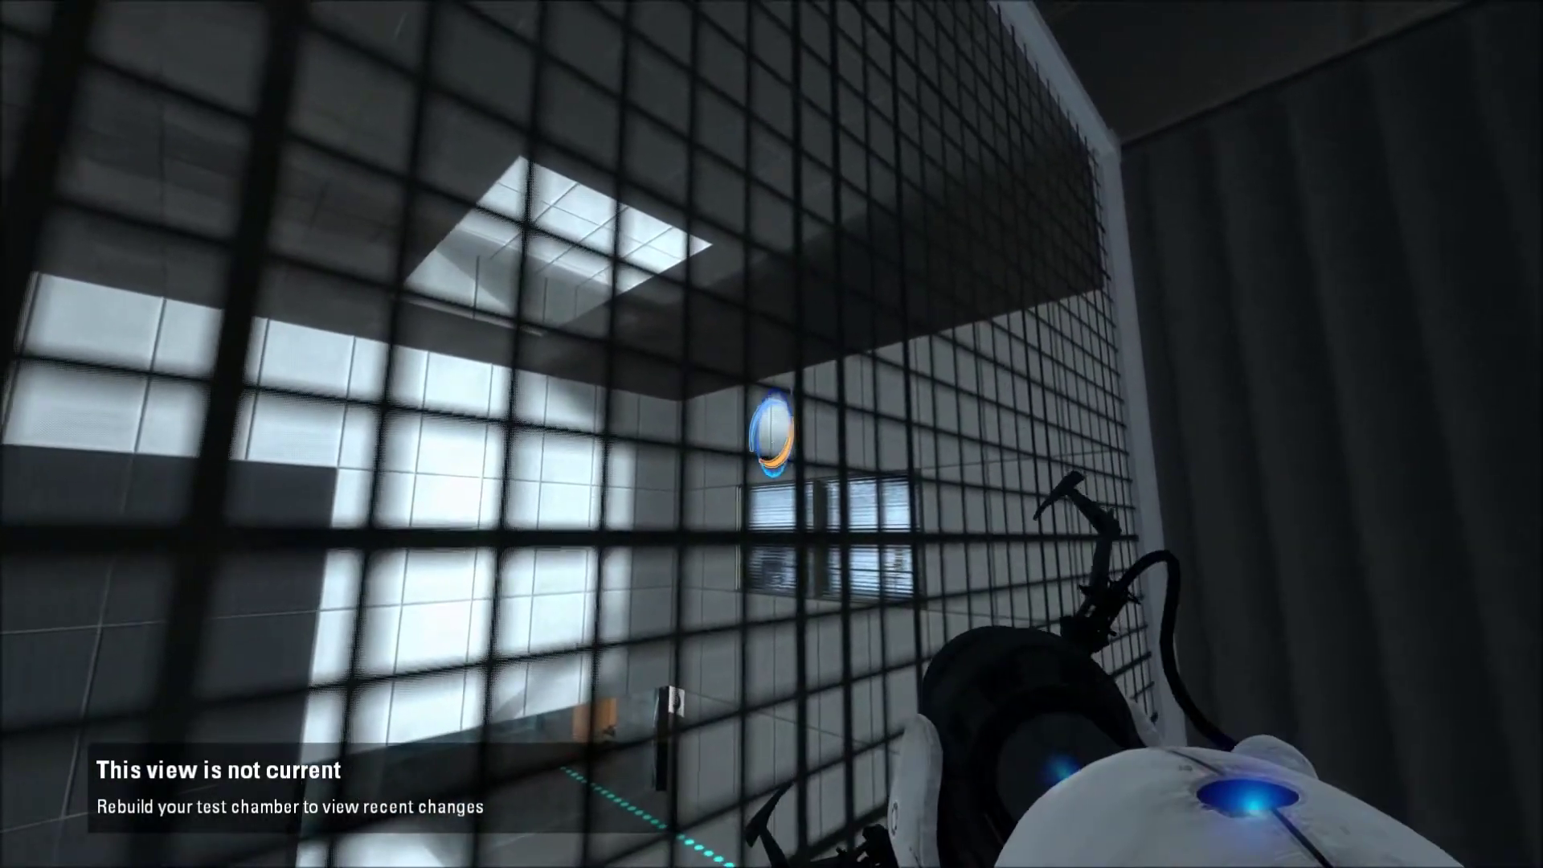
{"action": "left_click", "coordinate": [771, 426]}
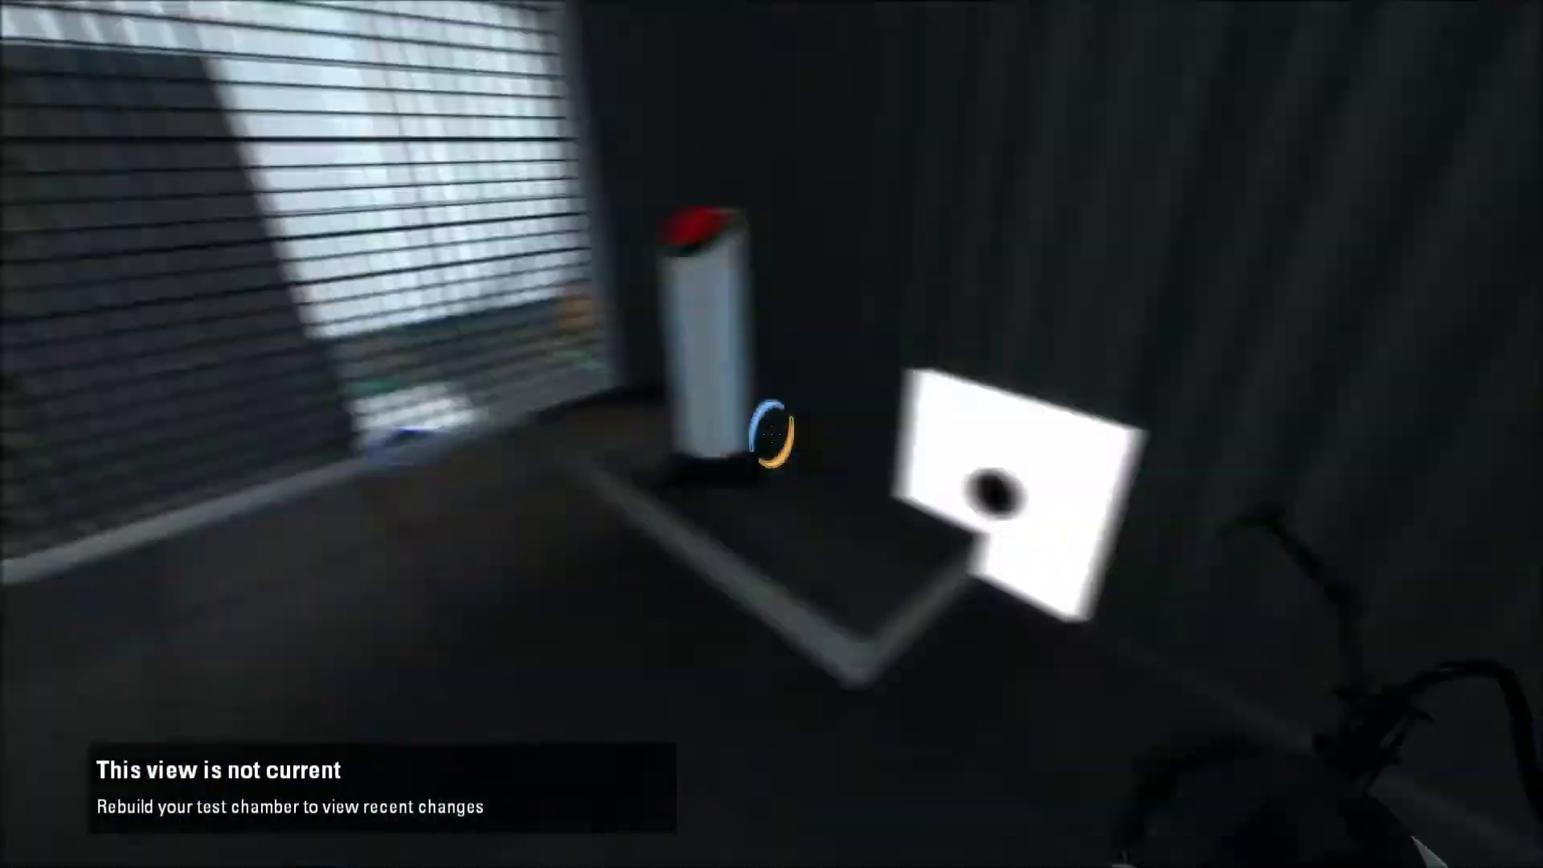
Return to the chamber editor and shorten the timer of the pedestal button on the upper ledge
{"action": "key", "text": "Escape"}
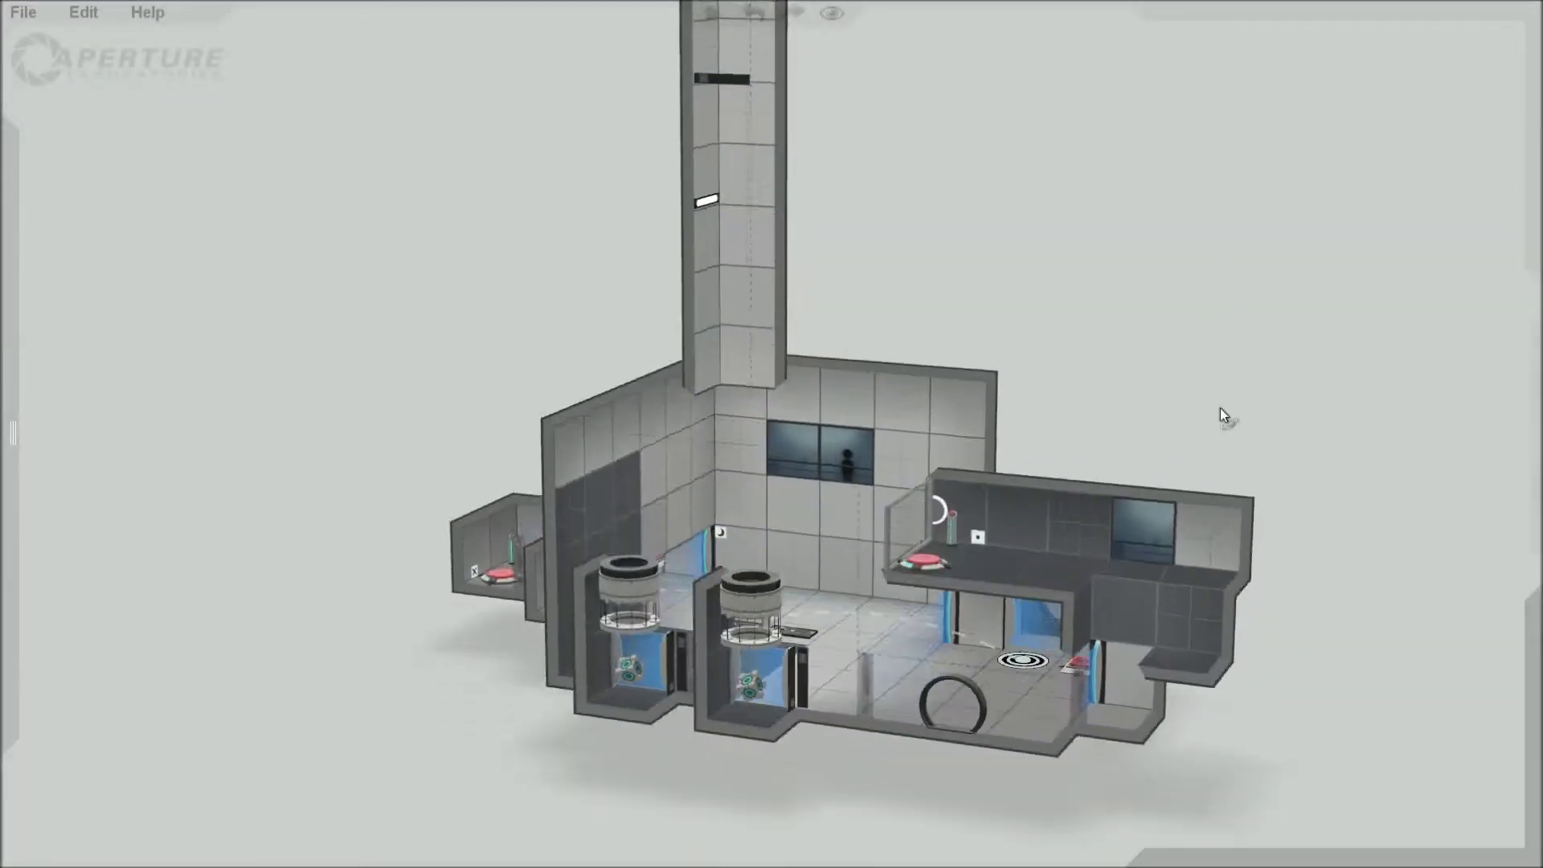
{"action": "right_click", "coordinate": [953, 518]}
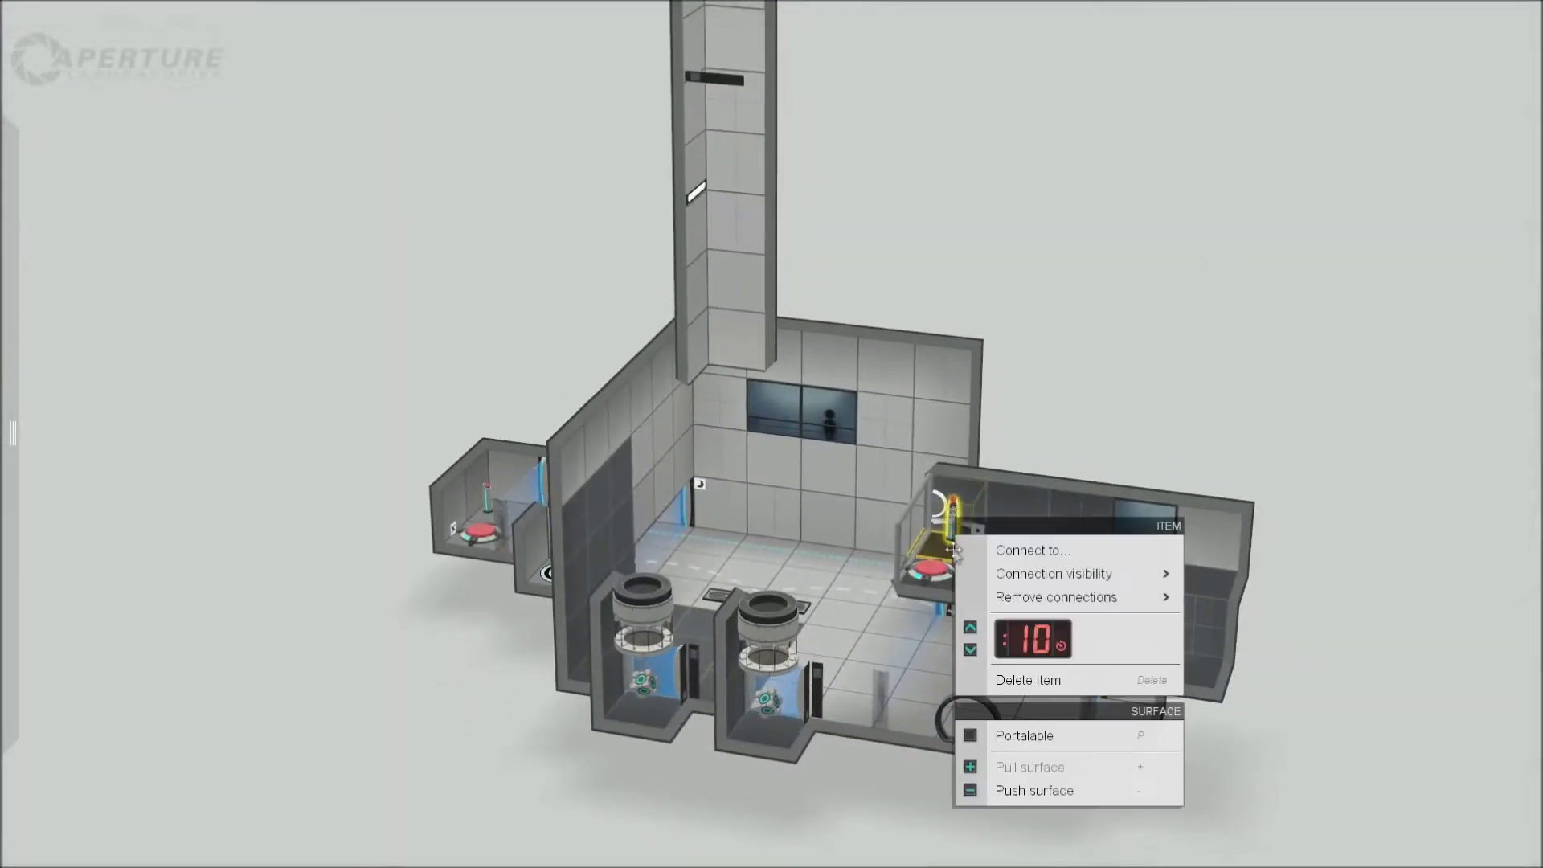
{"action": "left_click", "coordinate": [968, 652]}
{"action": "left_click", "coordinate": [968, 651]}
{"action": "left_click", "coordinate": [967, 652]}
{"action": "left_click", "coordinate": [968, 652]}
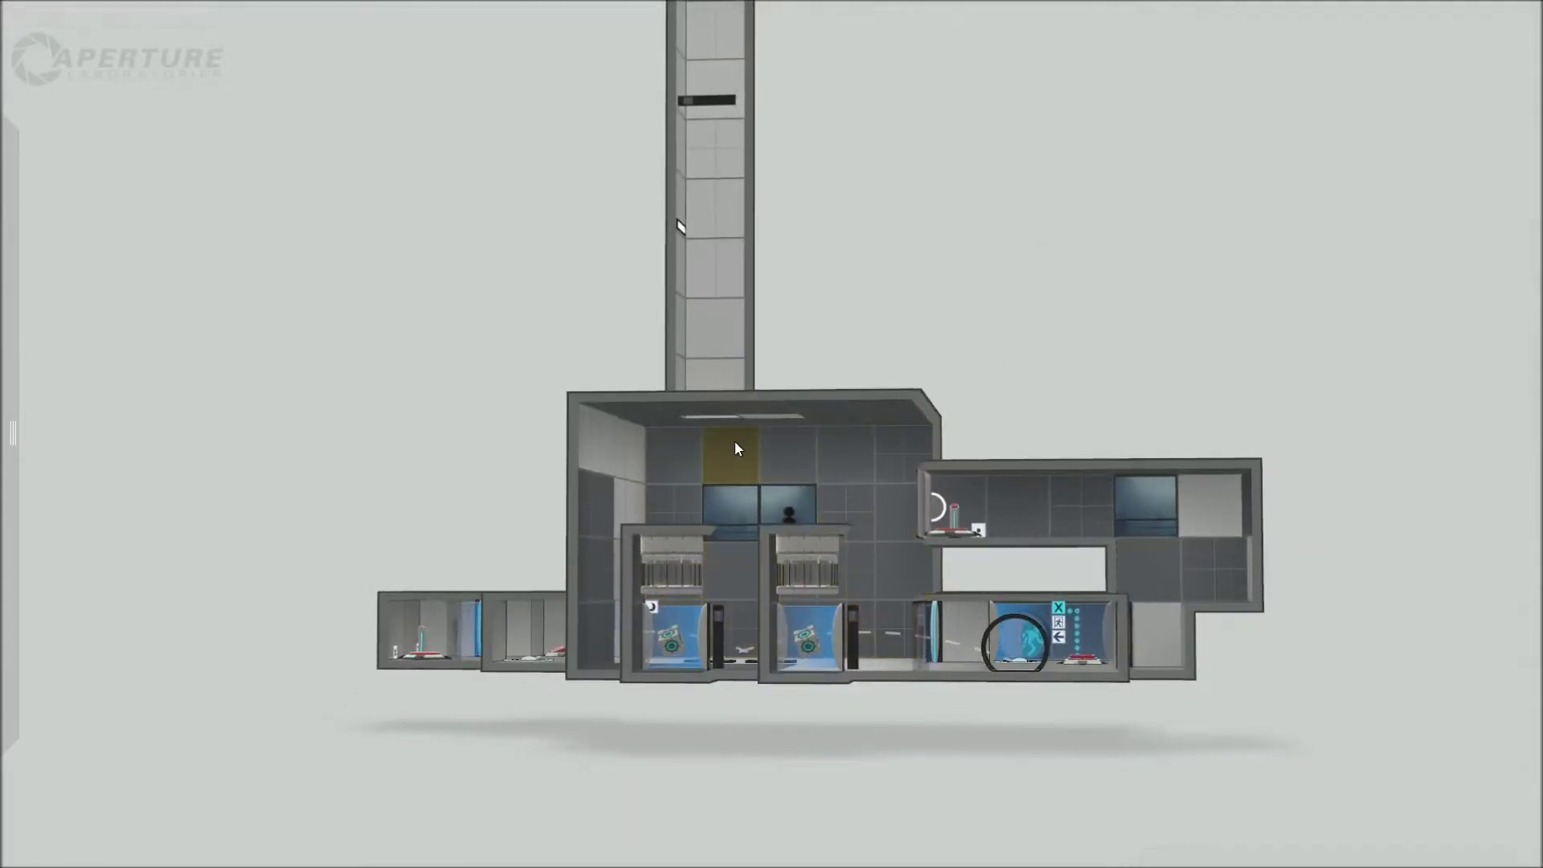
Make the panel above the main room's observation window portalable and the whole upper wall opposite the grated ledge non-portalable
{"action": "right_click", "coordinate": [734, 441]}
{"action": "left_click", "coordinate": [781, 479]}
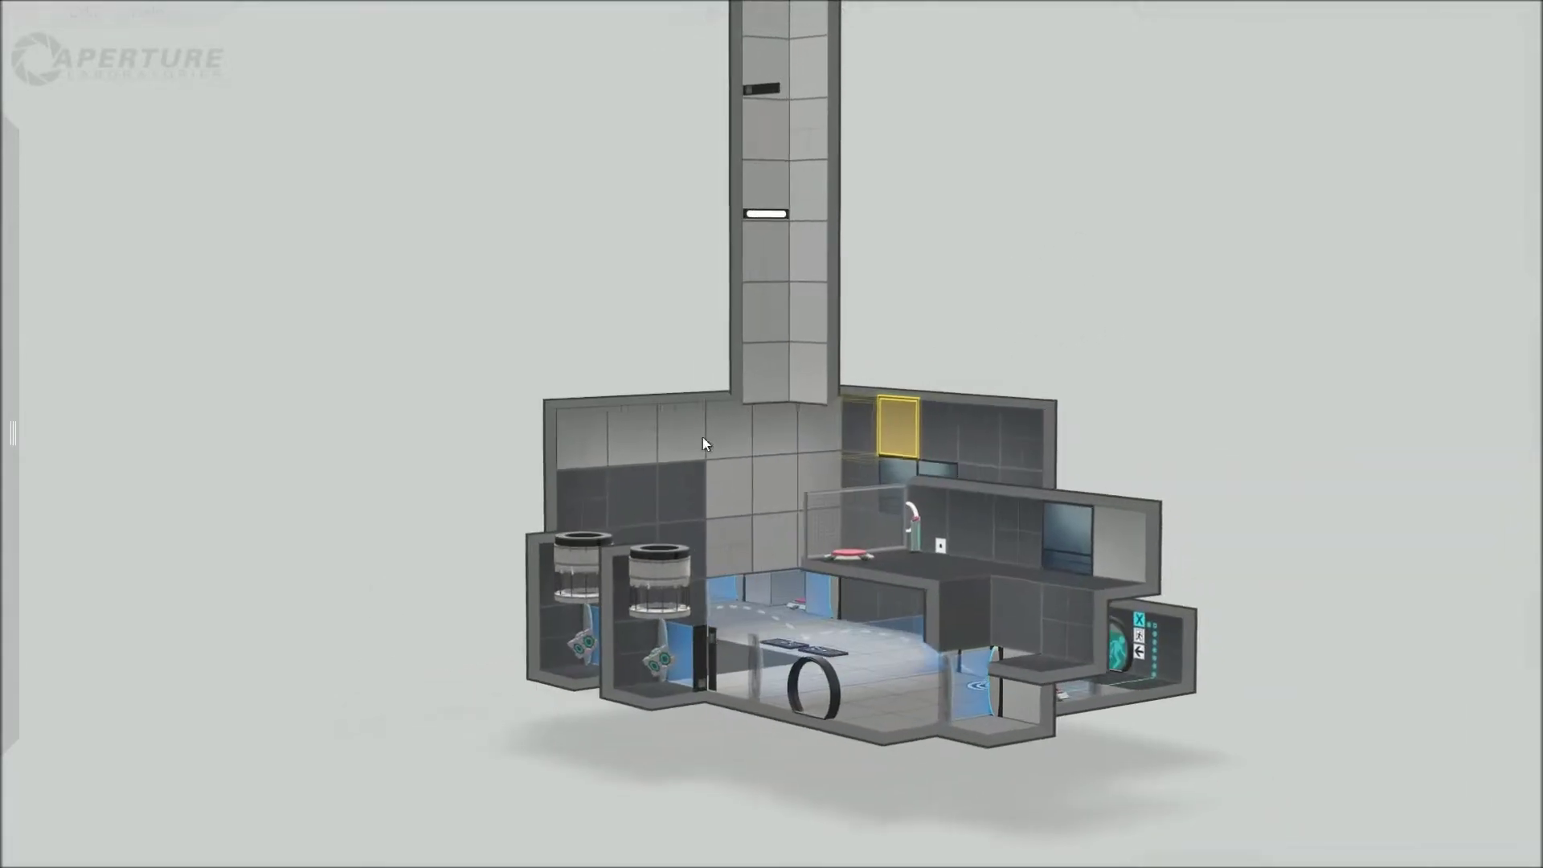
{"action": "left_click_drag", "start_coordinate": [588, 436], "coordinate": [748, 511]}
{"action": "right_click", "coordinate": [742, 504]}
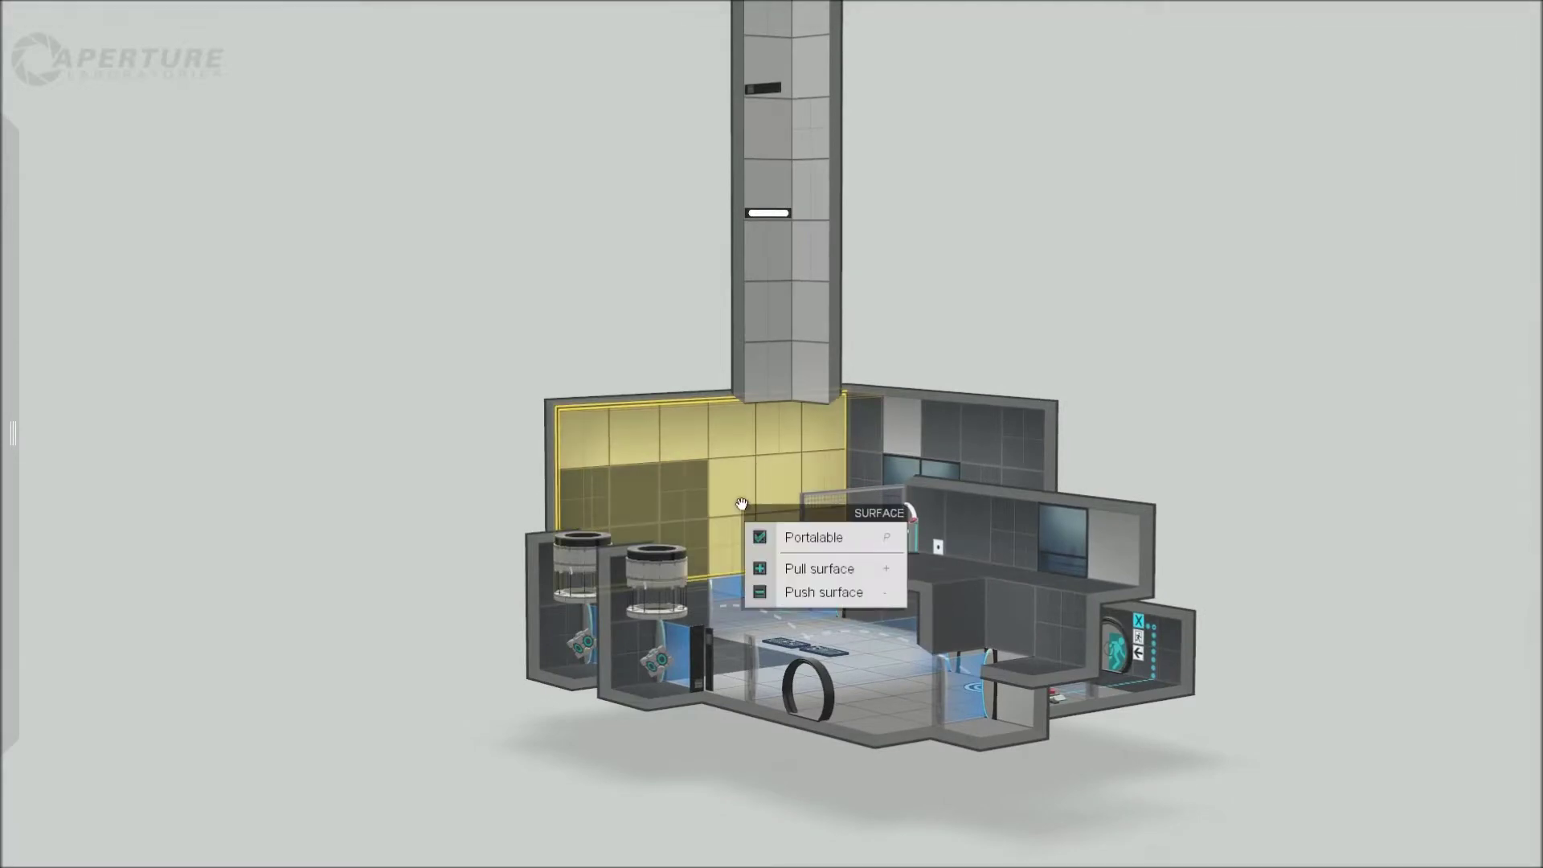
{"action": "left_click", "coordinate": [783, 546]}
{"action": "left_click_drag", "start_coordinate": [1298, 306], "coordinate": [971, 238]}
{"action": "right_click_drag", "start_coordinate": [970, 238], "coordinate": [798, 209]}
{"action": "left_click", "coordinate": [781, 436]}
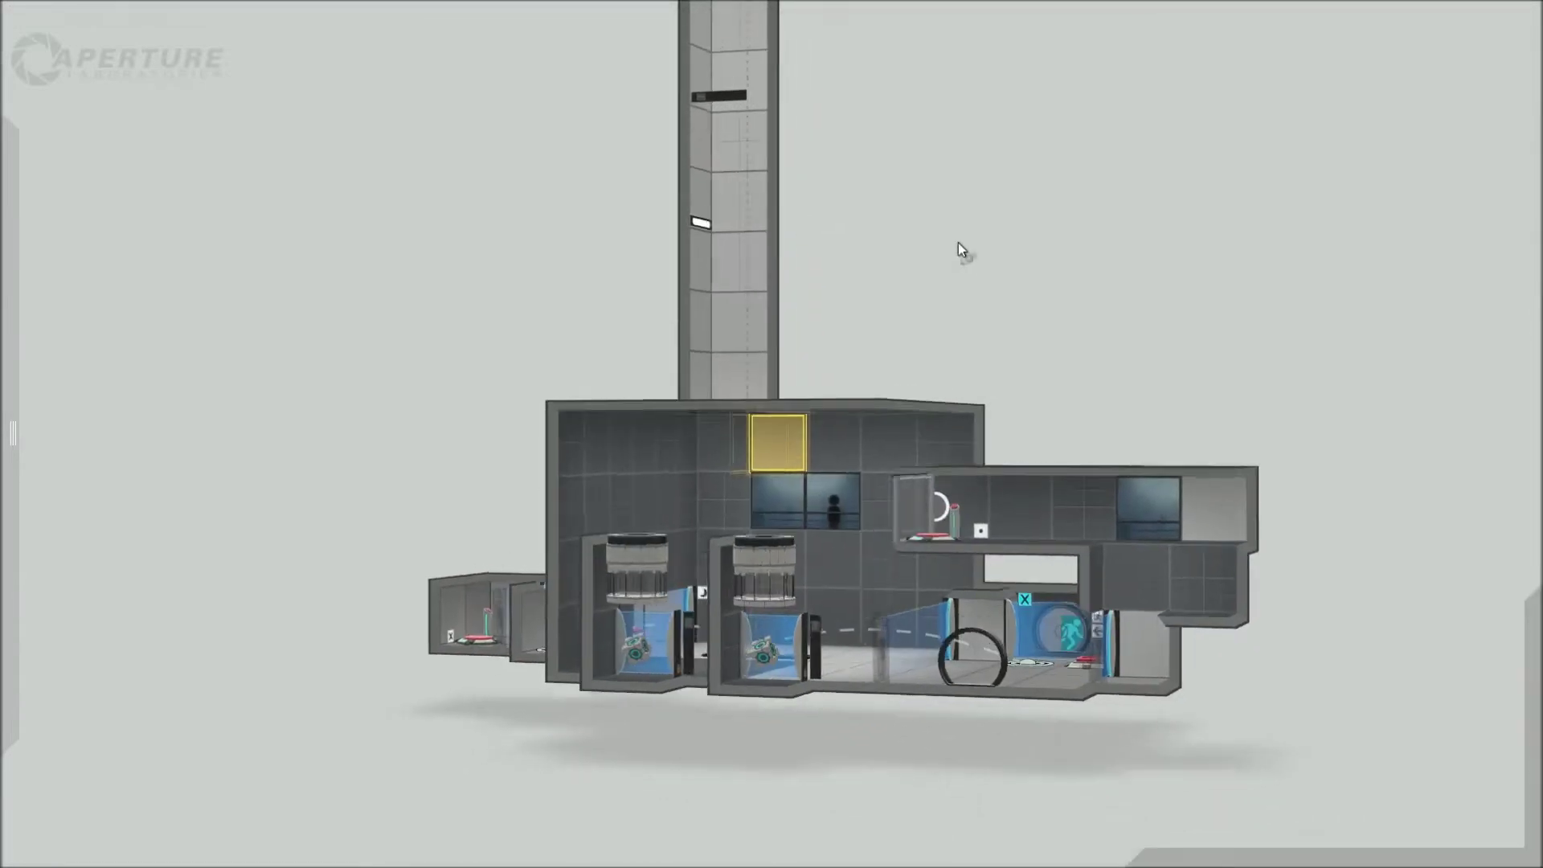
Resume the game view and test the portal route from the grated ledge through the ceiling shaft into the main room
{"action": "right_click_drag", "start_coordinate": [959, 243], "coordinate": [785, 442]}
{"action": "right_click_drag", "start_coordinate": [737, 493], "coordinate": [905, 503]}
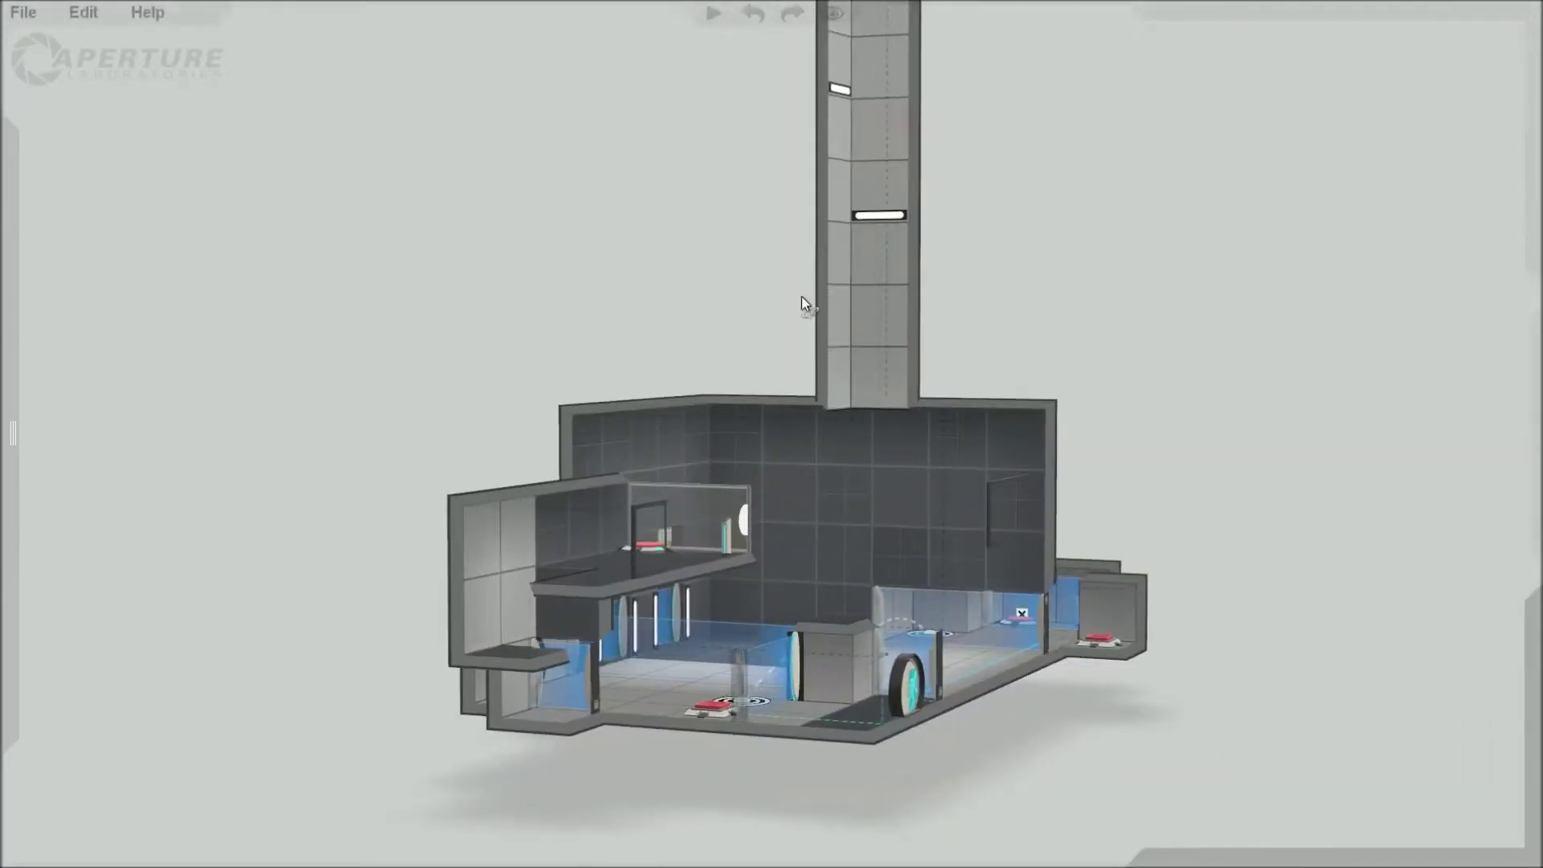
{"action": "right_click_drag", "start_coordinate": [802, 298], "coordinate": [2, 399]}
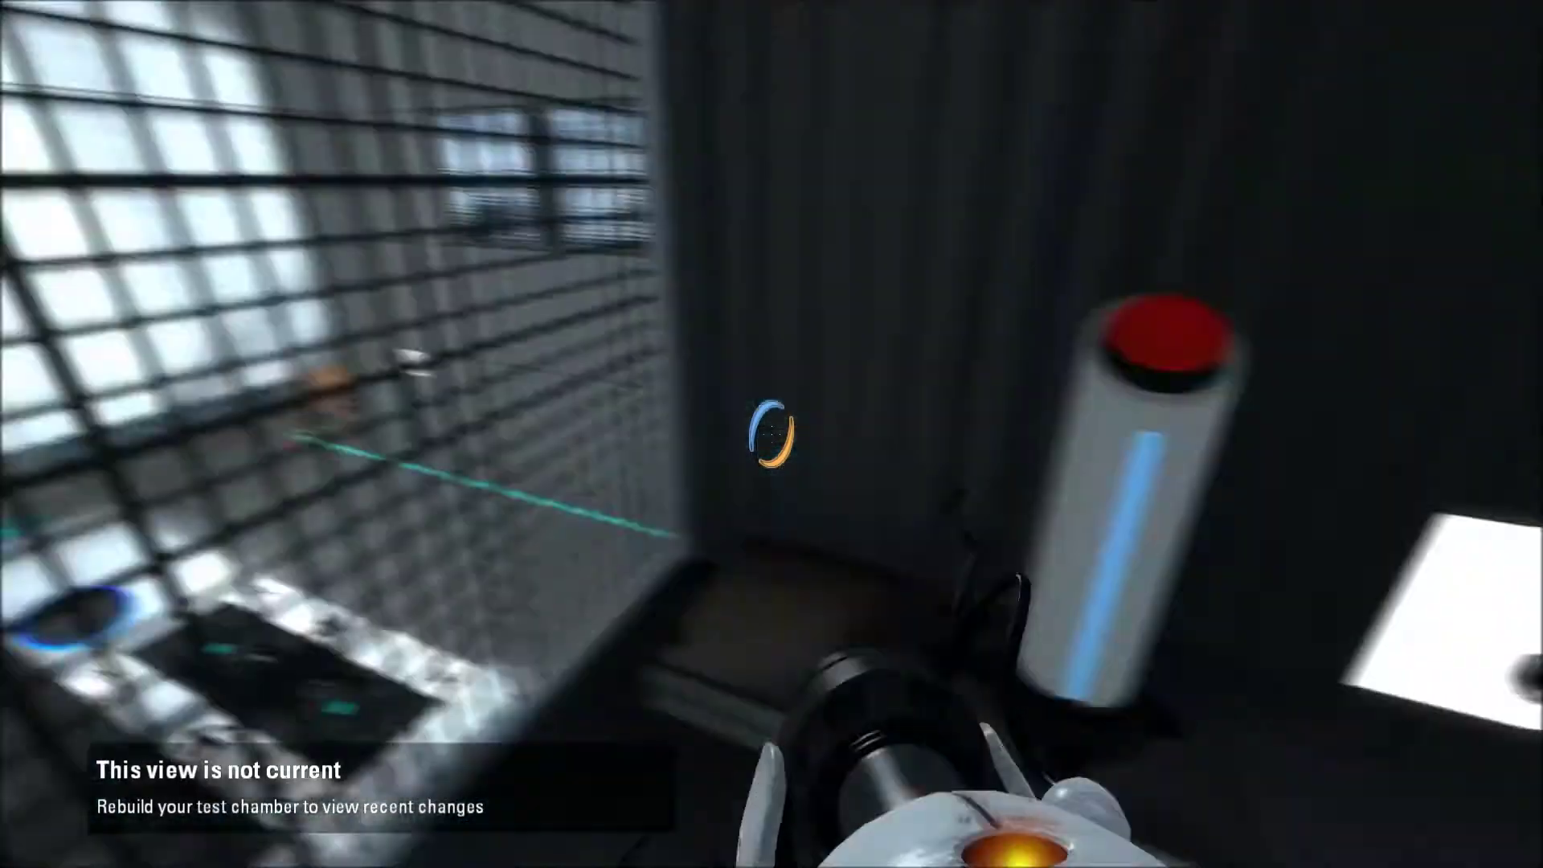
{"action": "key", "text": "w"}
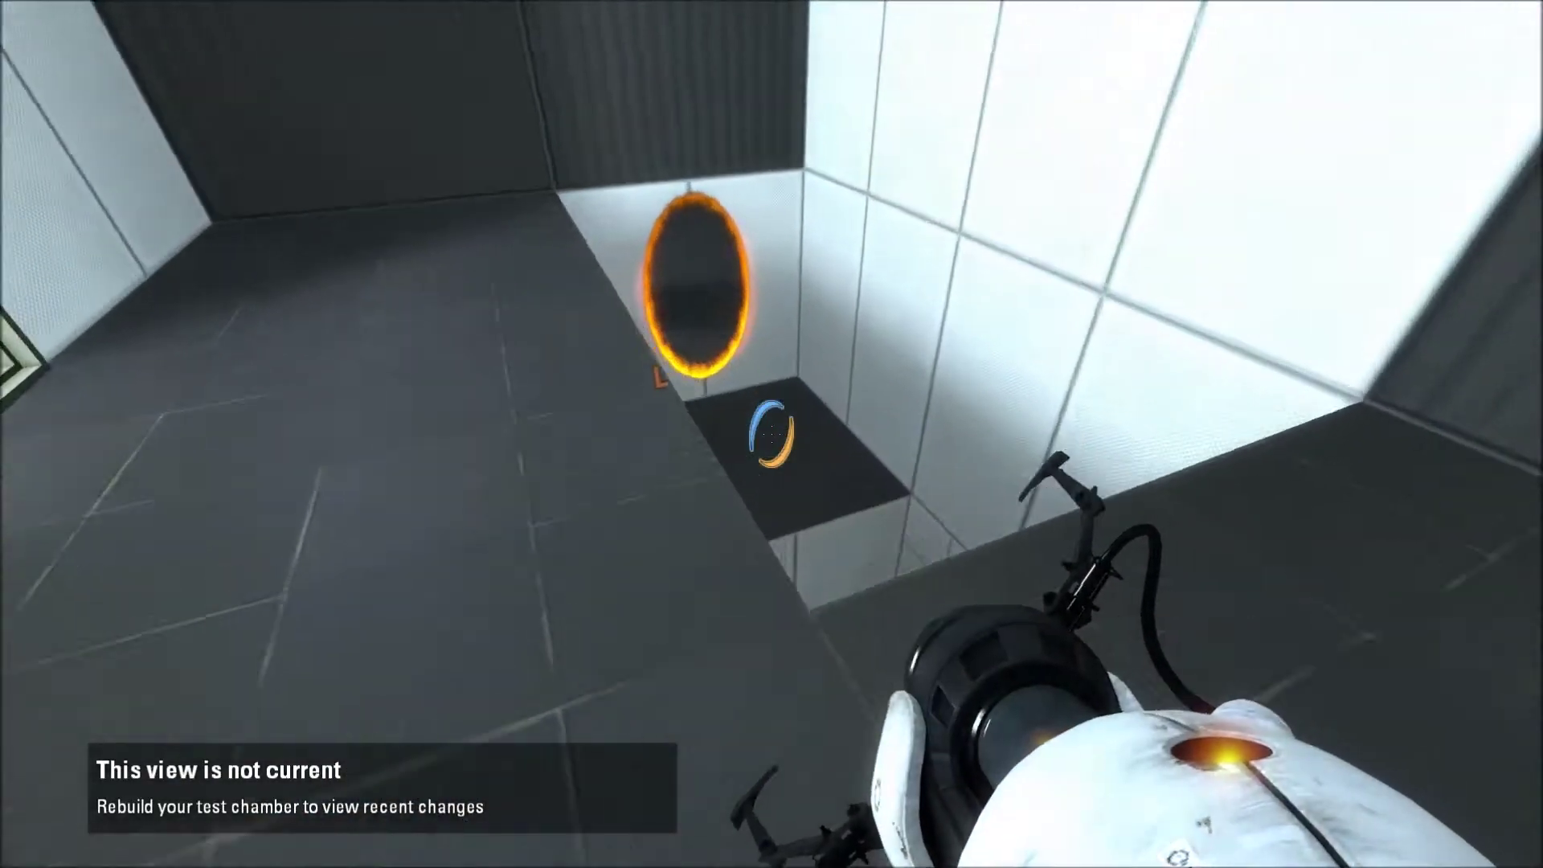
{"action": "key", "text": "w"}
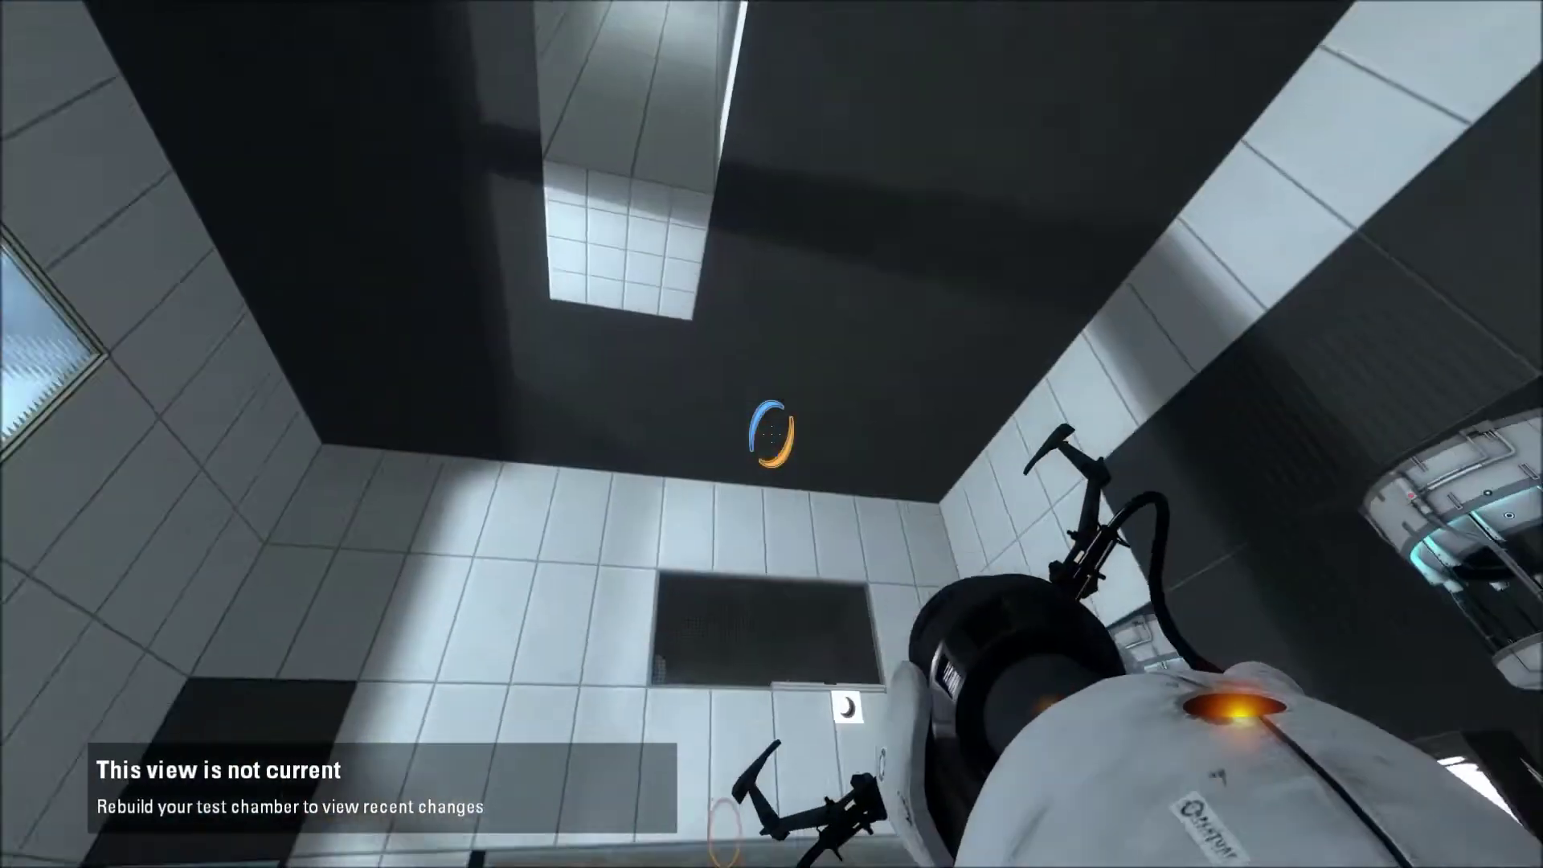
{"action": "key", "text": "w"}
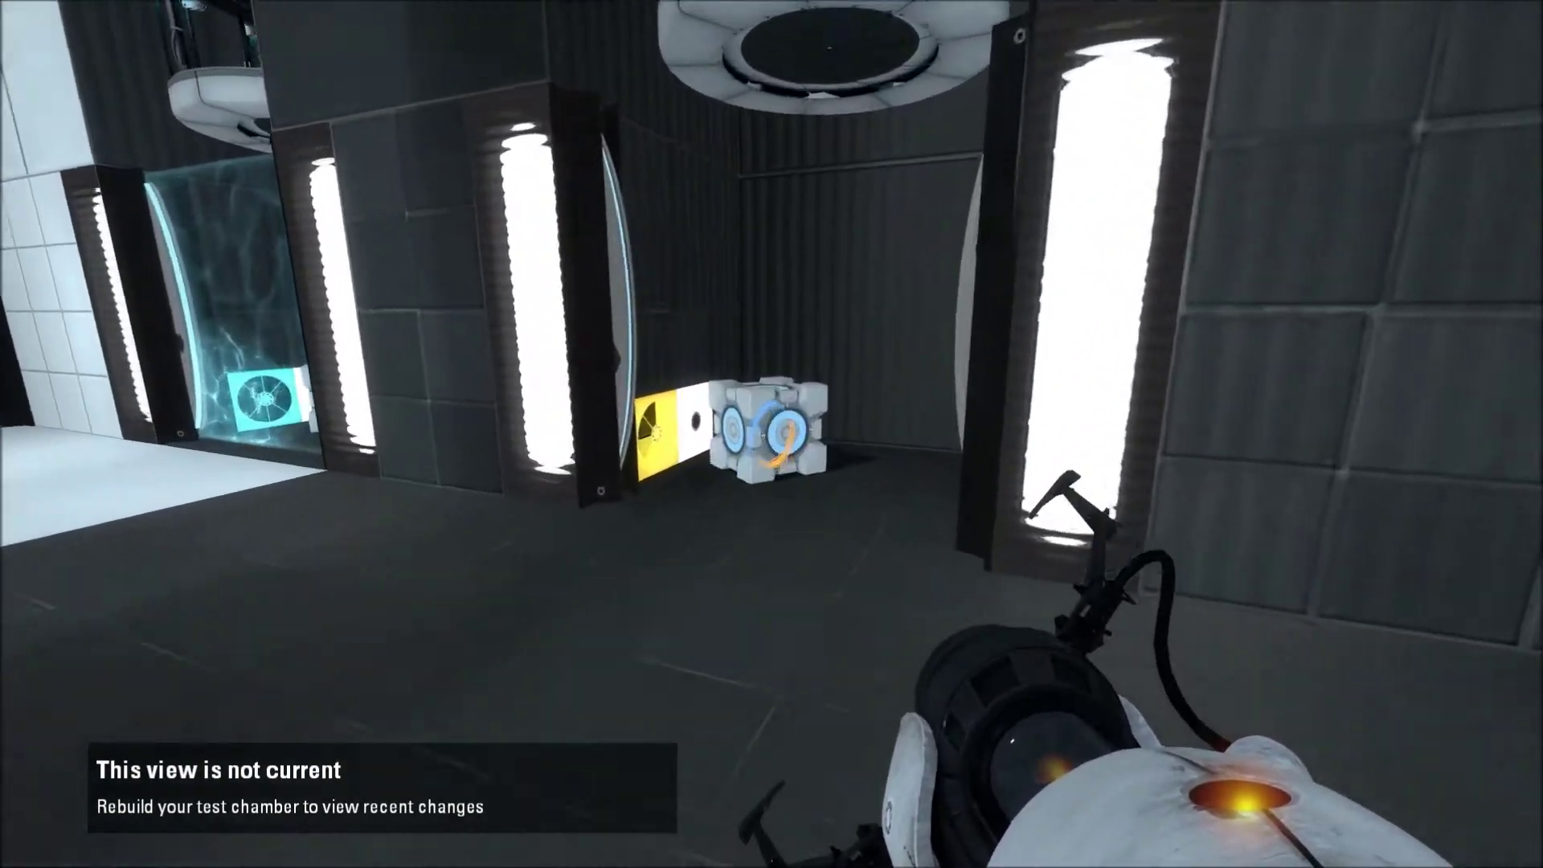
Pick up the cube from its alcove, carry it across the main room and fire a blue portal at the white floor
{"action": "key", "text": "e"}
{"action": "key", "text": "w"}
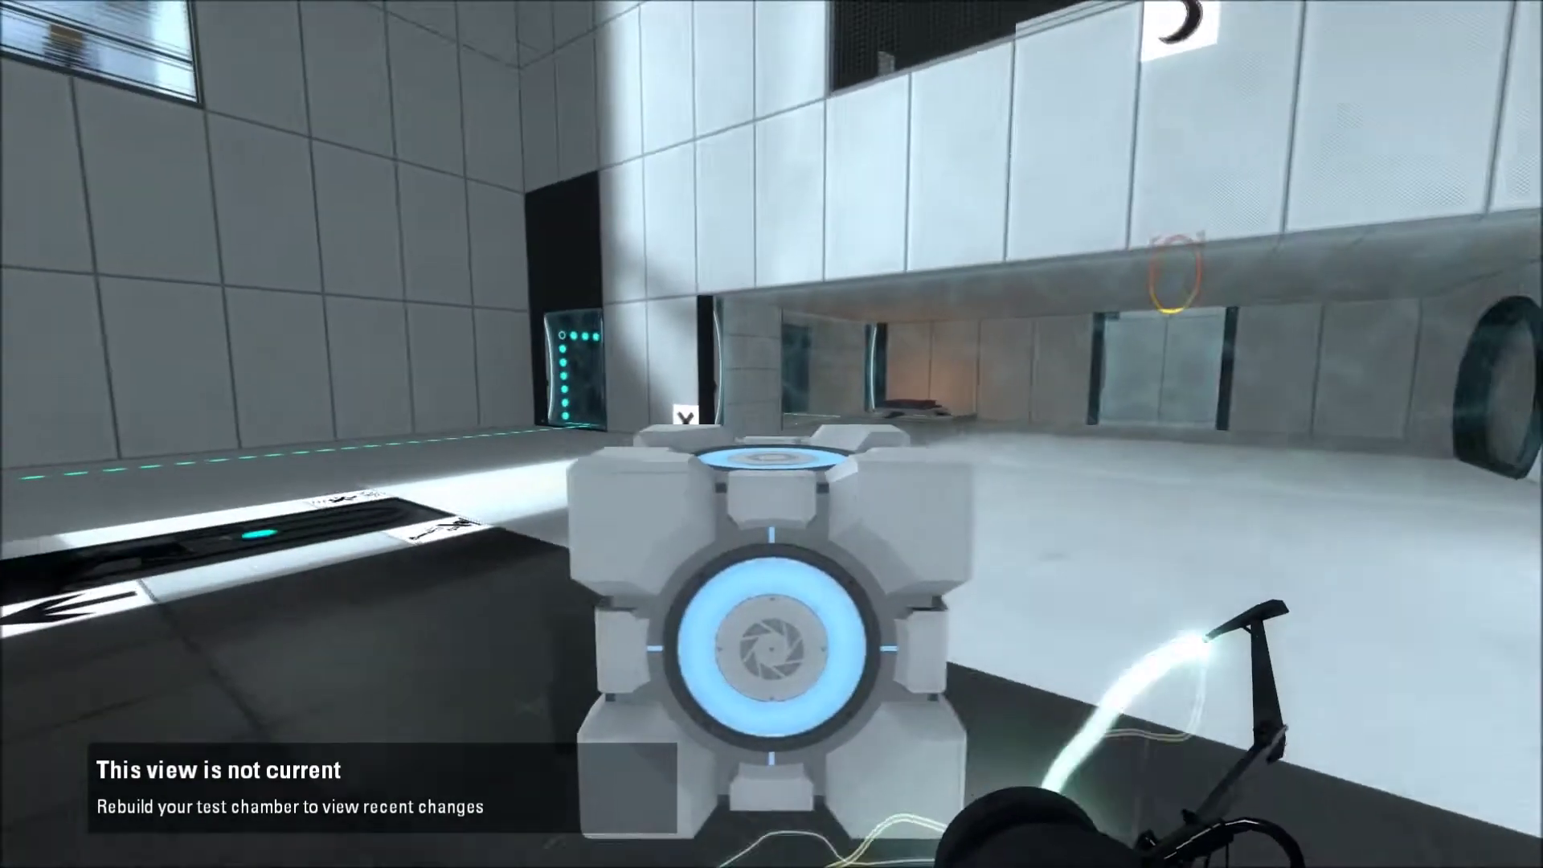
{"action": "key", "text": "w"}
{"action": "key", "text": "e"}
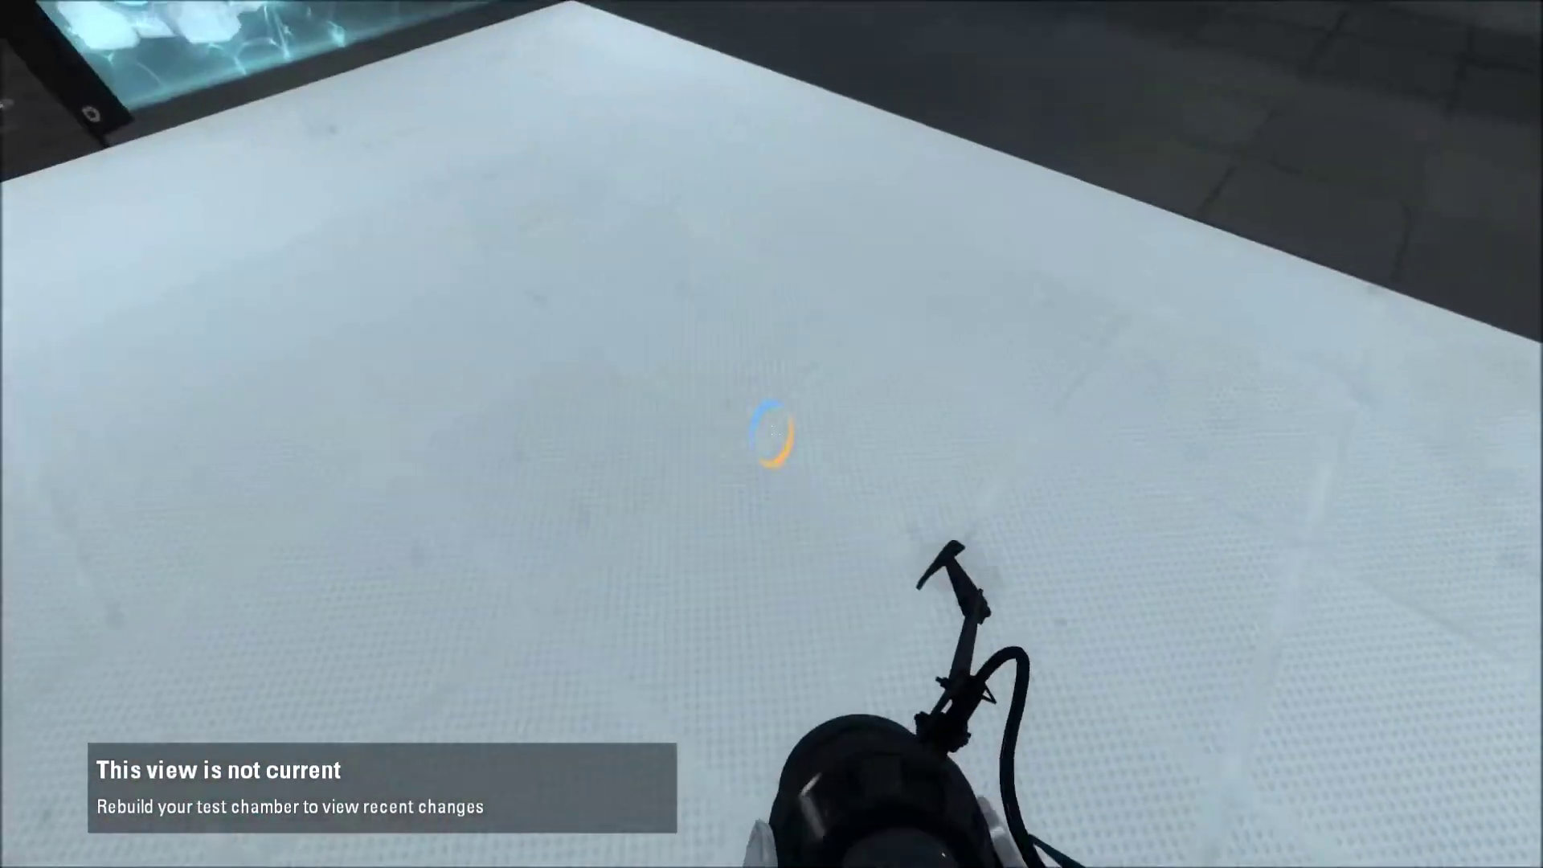
{"action": "left_click", "coordinate": [772, 434]}
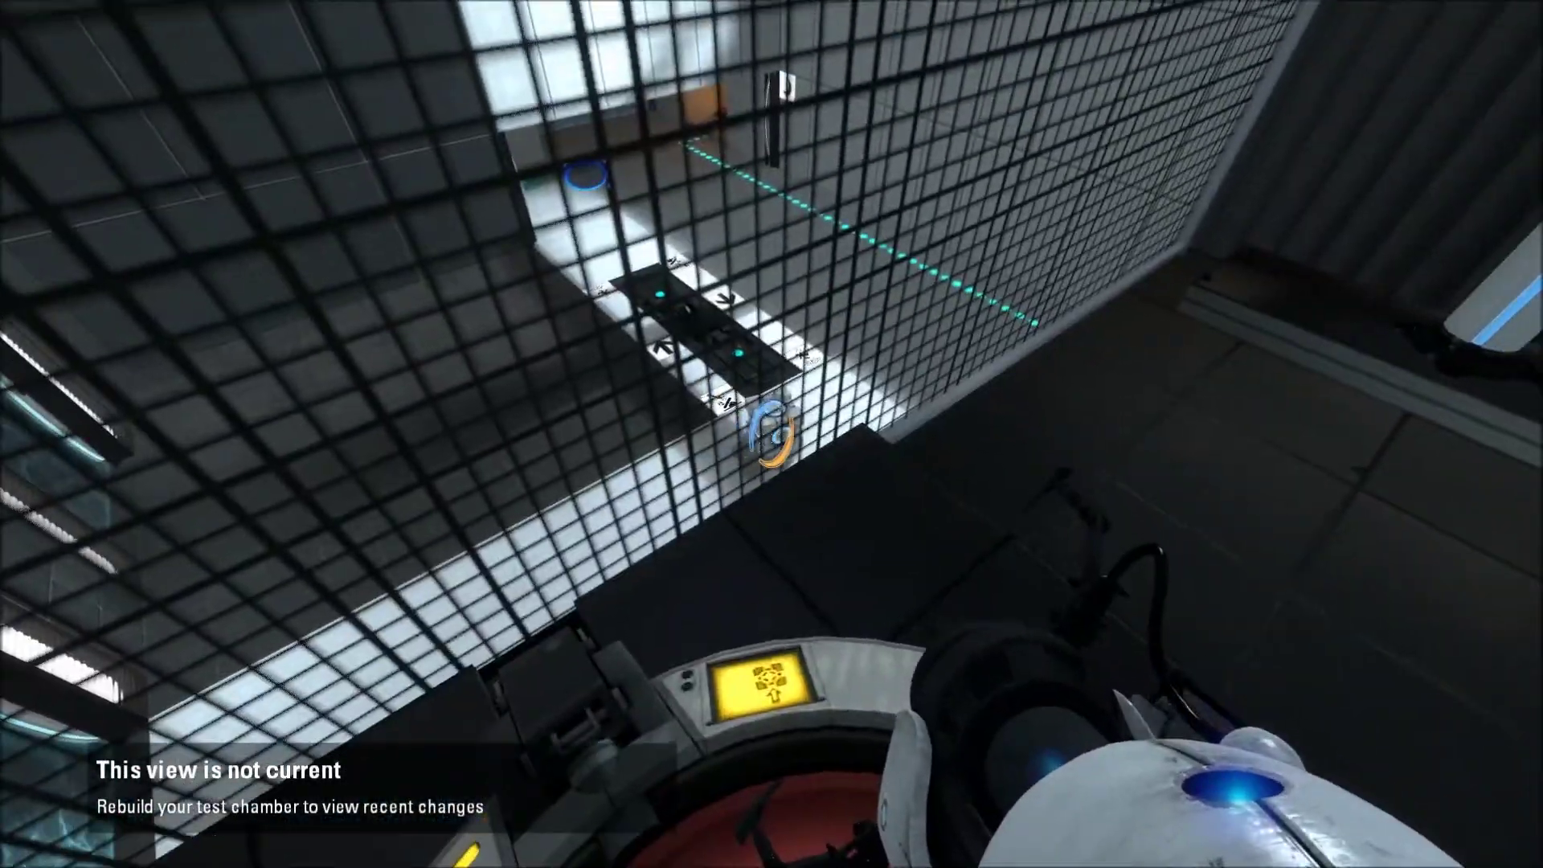
Test firing blue and orange portals through the grating while standing at the upper ledge's floor button
{"action": "left_click", "coordinate": [772, 434]}
{"action": "right_click", "coordinate": [772, 434]}
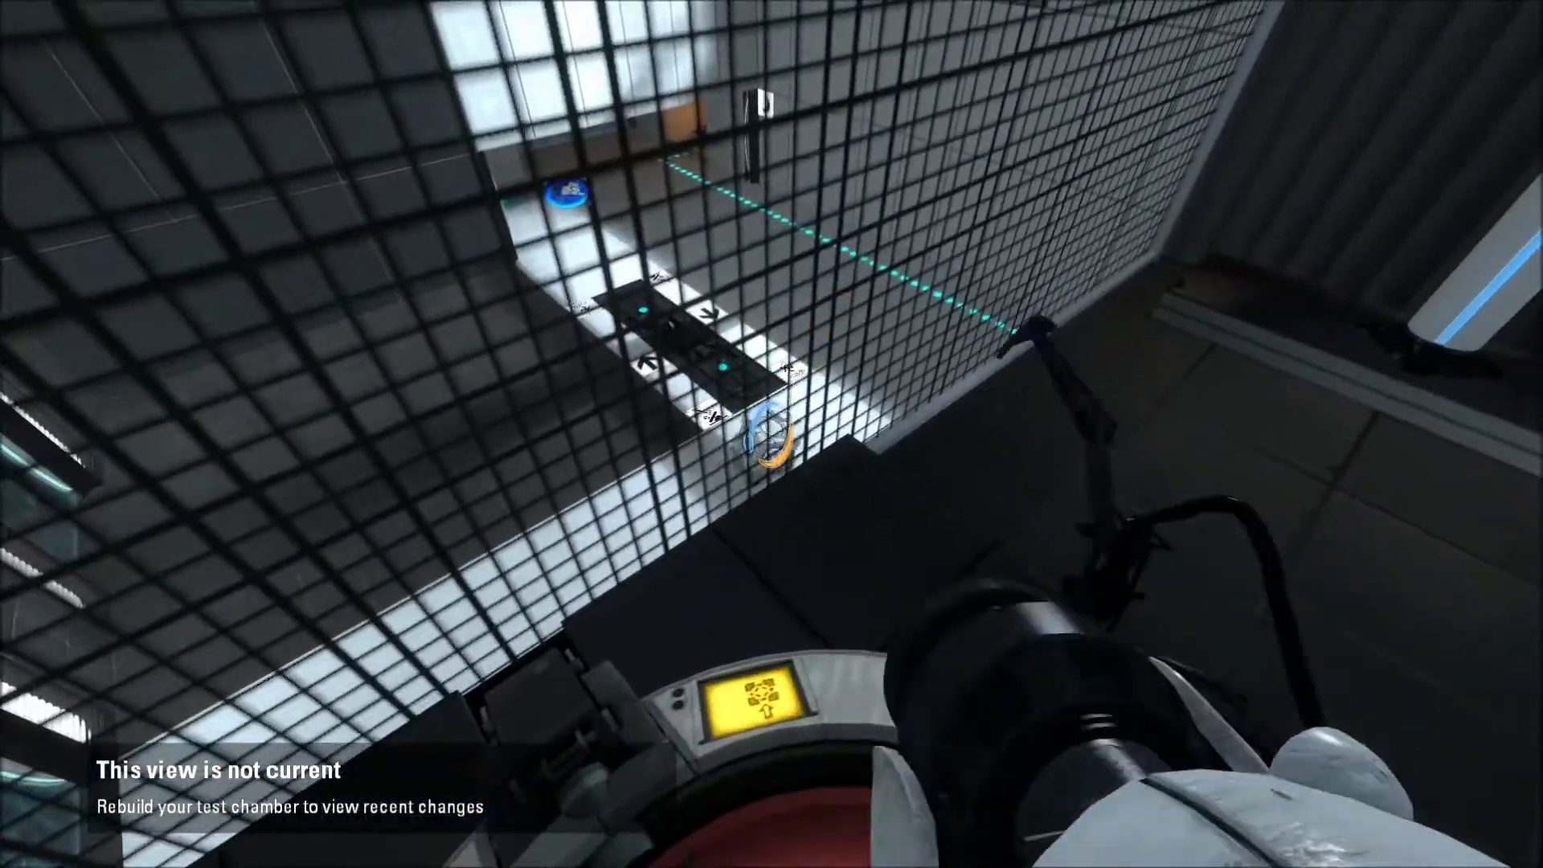
{"action": "right_click", "coordinate": [772, 434]}
{"action": "right_click", "coordinate": [772, 435]}
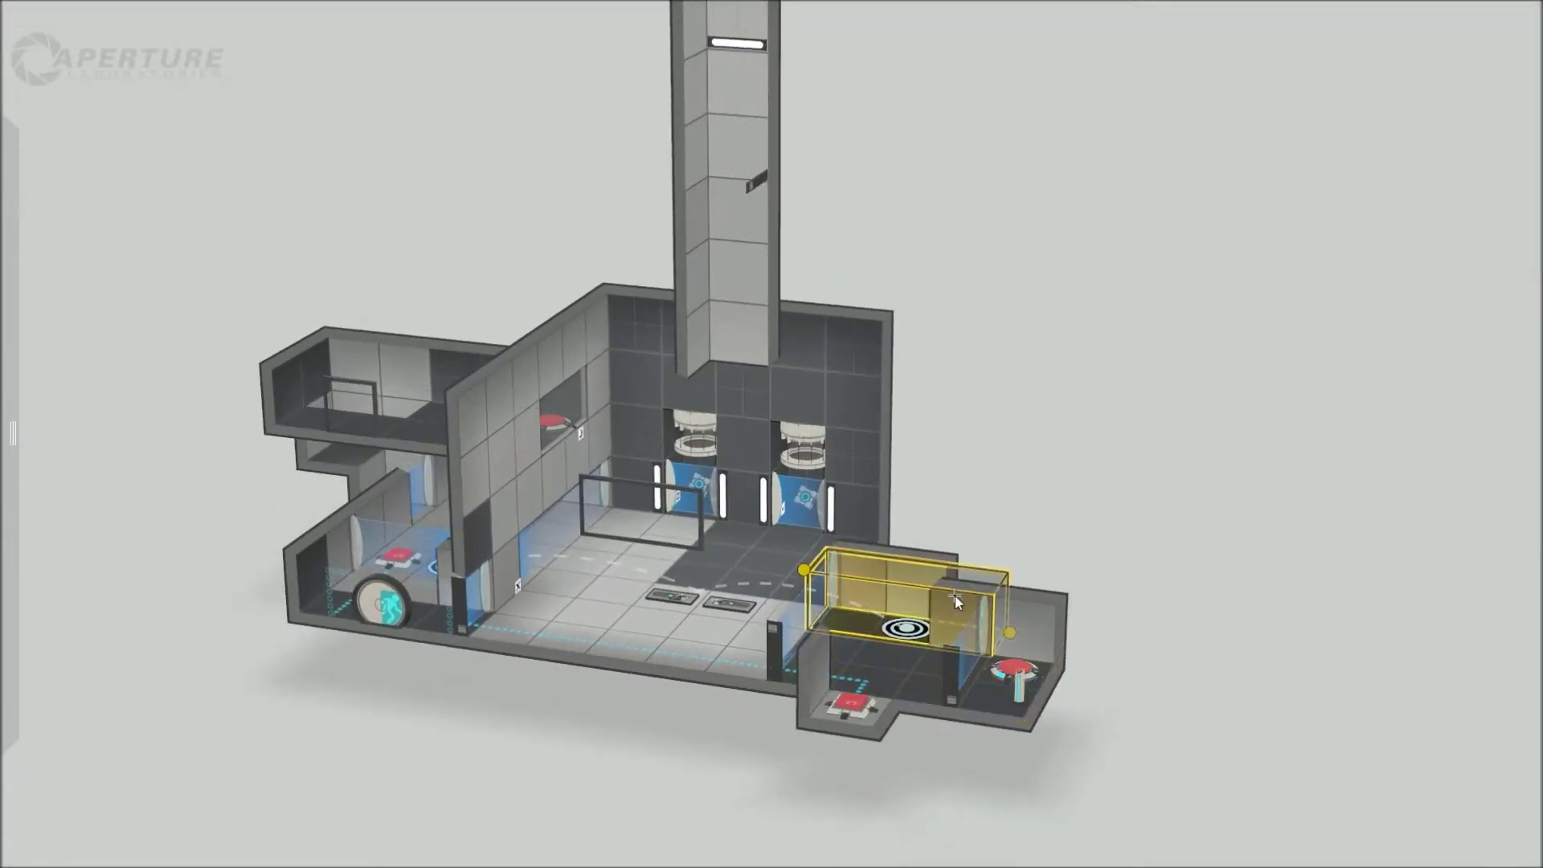
Make the walls of the faith plate target's side room and its floor button alcove non-portalable
{"action": "right_click", "coordinate": [954, 621]}
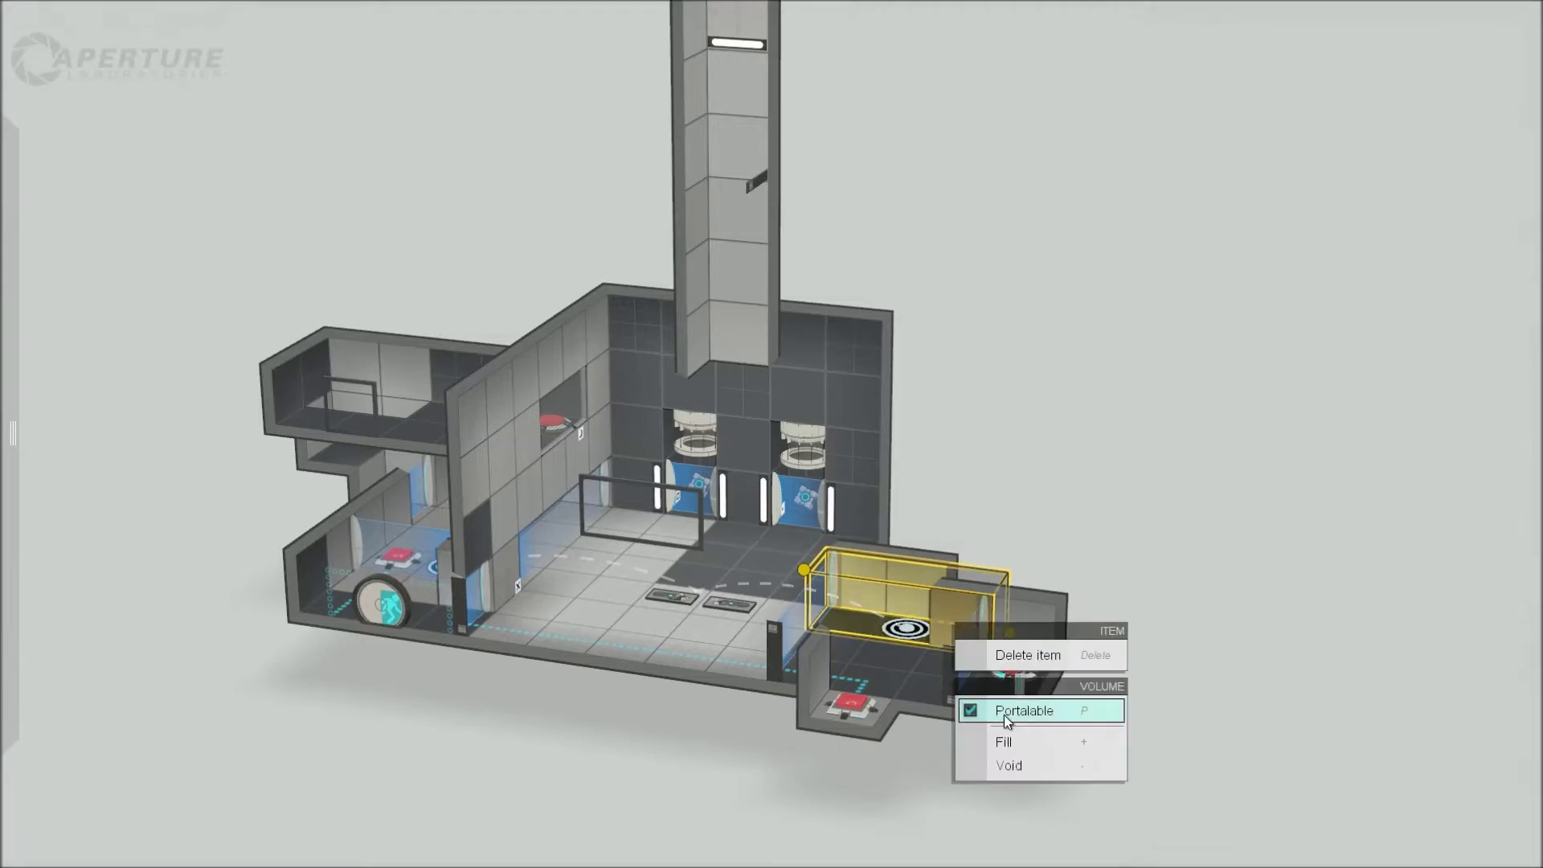
{"action": "right_click_drag", "start_coordinate": [1161, 455], "coordinate": [530, 514]}
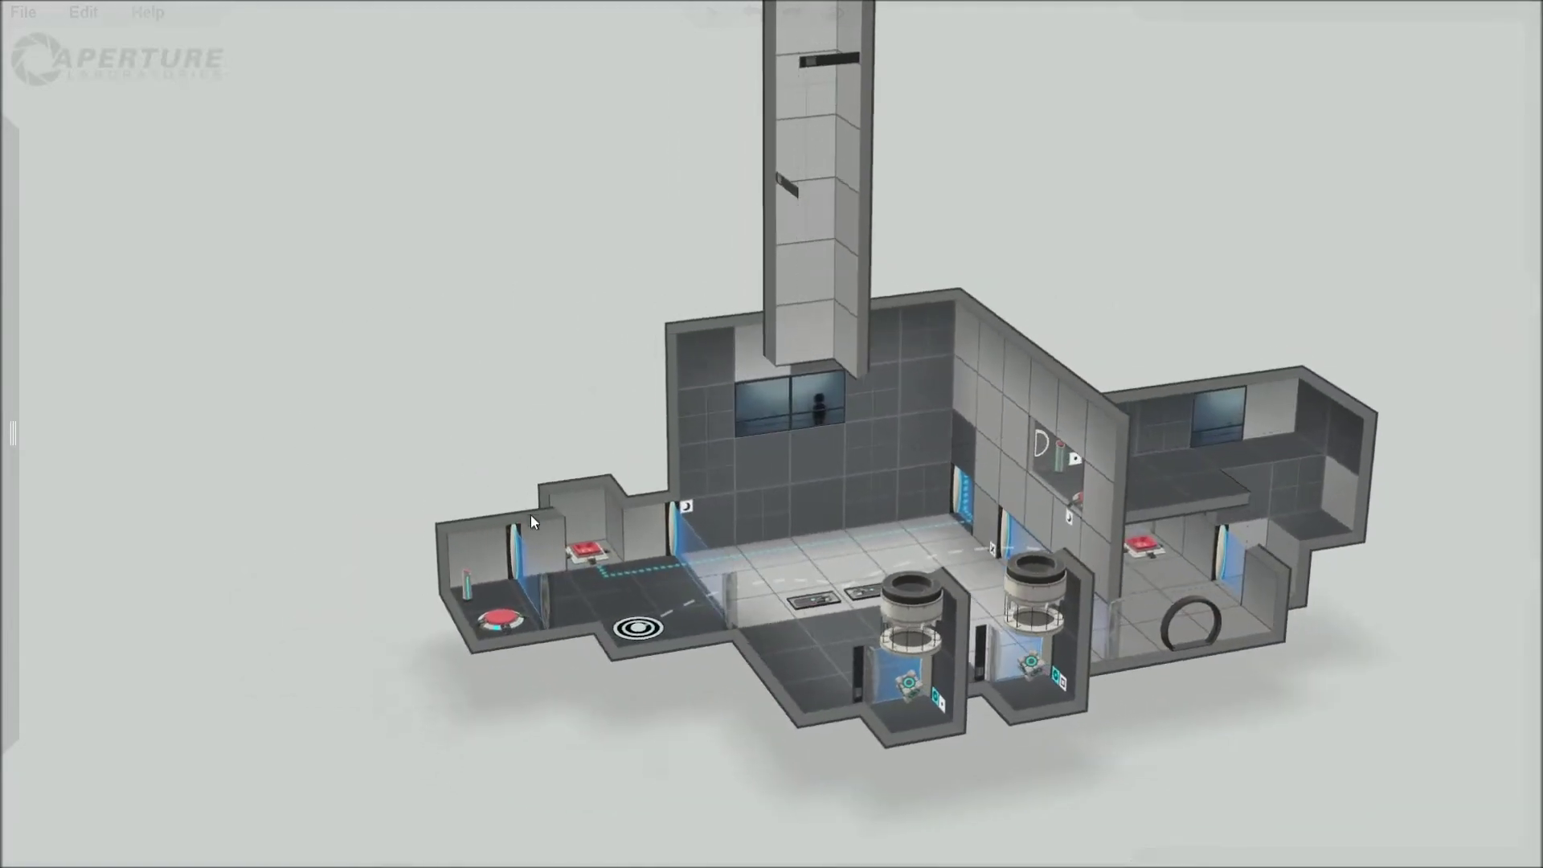
{"action": "right_click", "coordinate": [633, 522]}
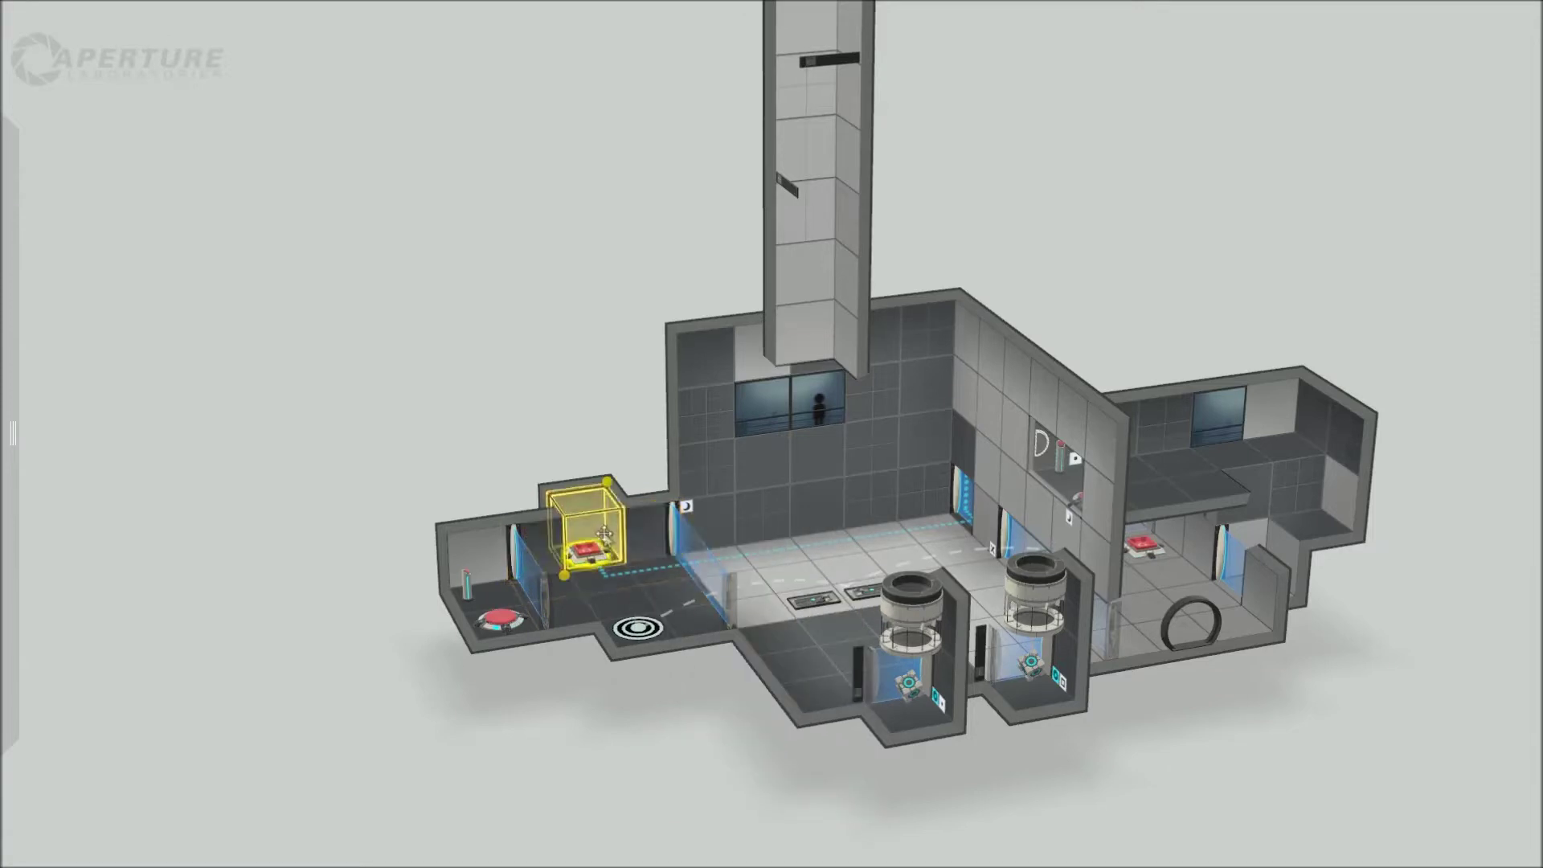
{"action": "right_click_drag", "start_coordinate": [658, 644], "coordinate": [662, 543]}
{"action": "left_click_drag", "start_coordinate": [670, 556], "coordinate": [563, 556]}
{"action": "right_click_drag", "start_coordinate": [585, 761], "coordinate": [412, 772]}
{"action": "right_click_drag", "start_coordinate": [936, 339], "coordinate": [499, 356]}
{"action": "middle_click_drag", "start_coordinate": [1040, 346], "coordinate": [922, 322]}
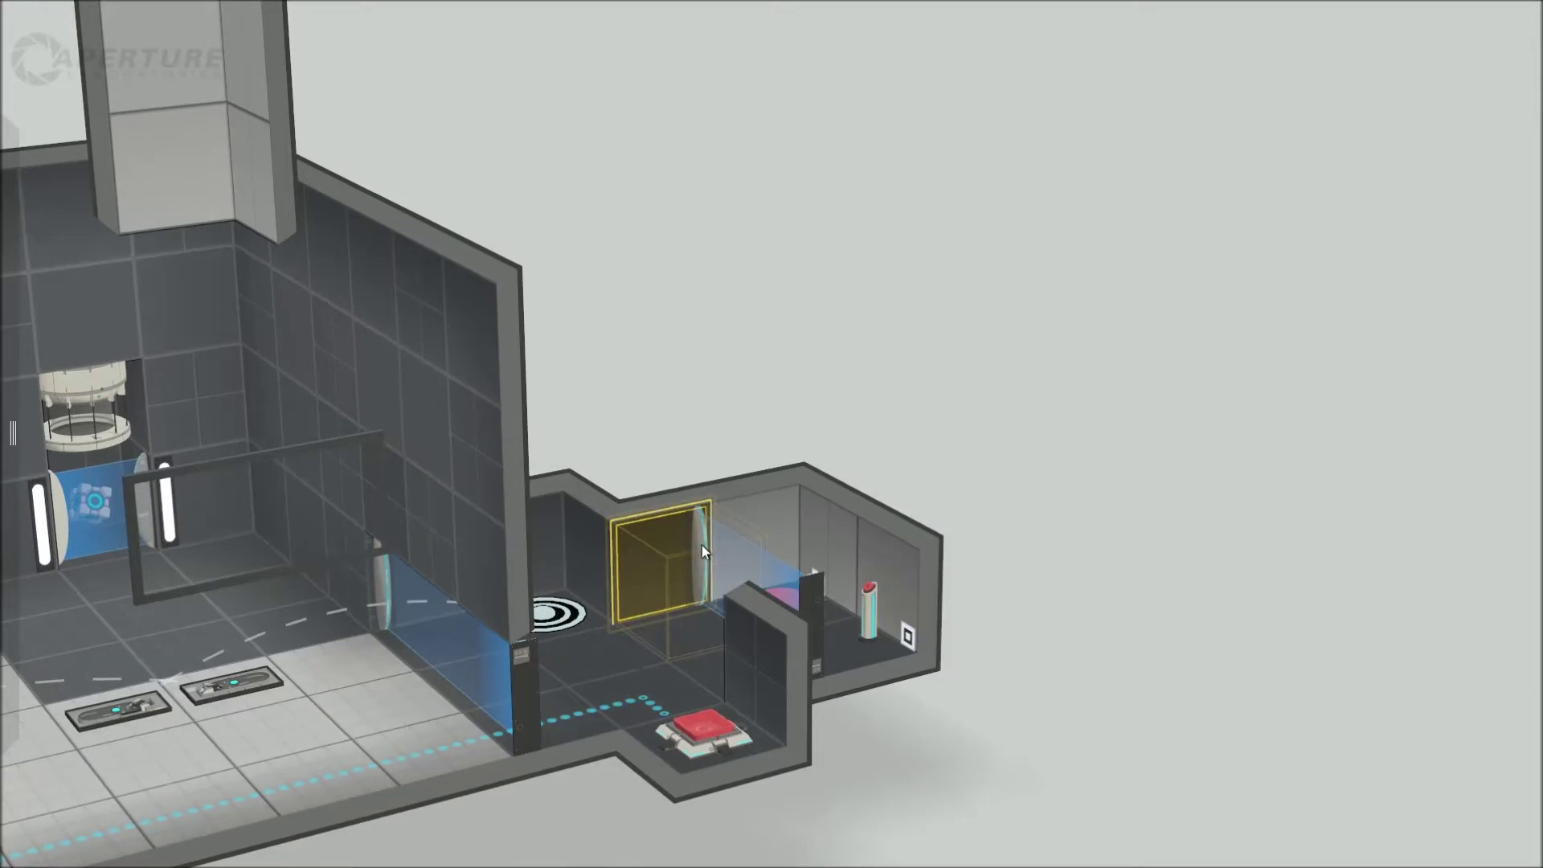
{"action": "right_click_drag", "start_coordinate": [865, 353], "coordinate": [635, 280]}
{"action": "middle_click_drag", "start_coordinate": [635, 279], "coordinate": [1094, 320]}
{"action": "right_click_drag", "start_coordinate": [1093, 320], "coordinate": [1036, 743]}
{"action": "scroll", "coordinate": [1036, 743], "scroll_direction": "down", "scroll_amount": 5}
{"action": "middle_click_drag", "start_coordinate": [307, 718], "coordinate": [635, 690]}
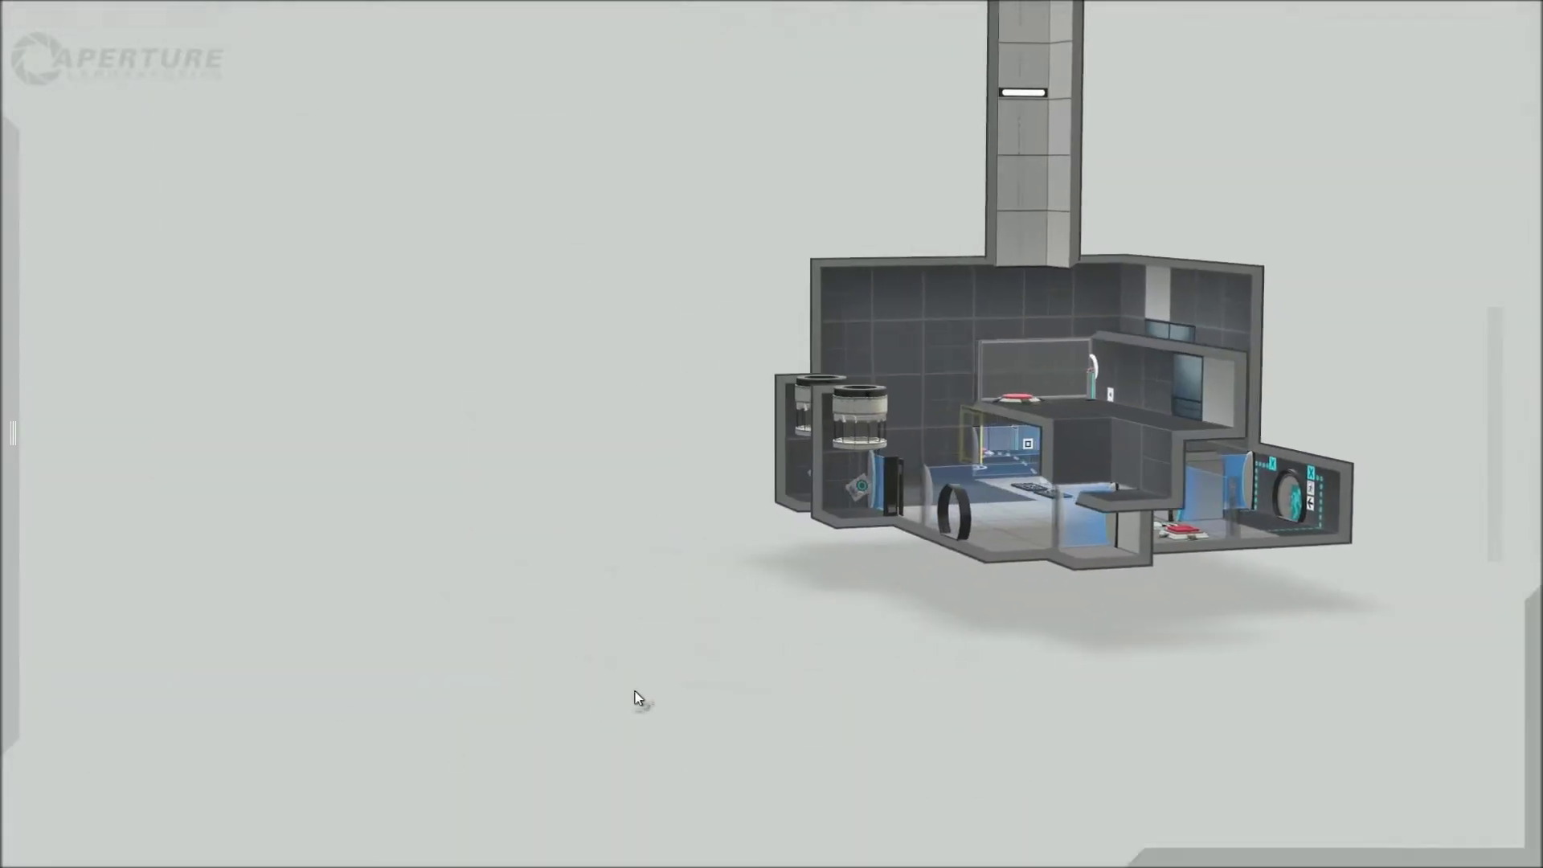
Resume the game view, drop from the upper ledge through the opening and head into the main room
{"action": "key", "text": "Escape"}
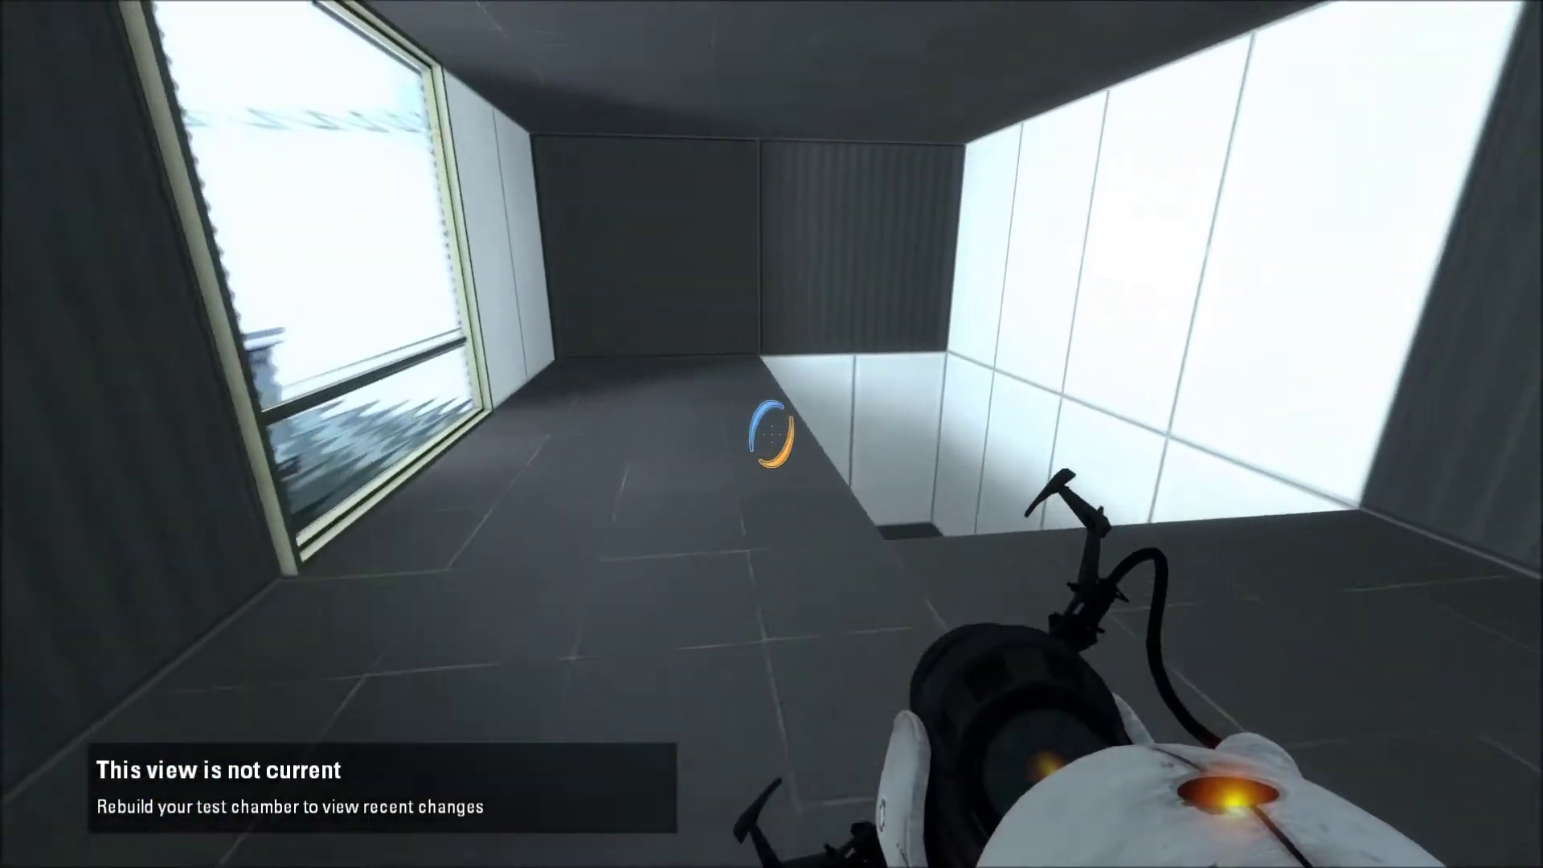
{"action": "key", "text": "w"}
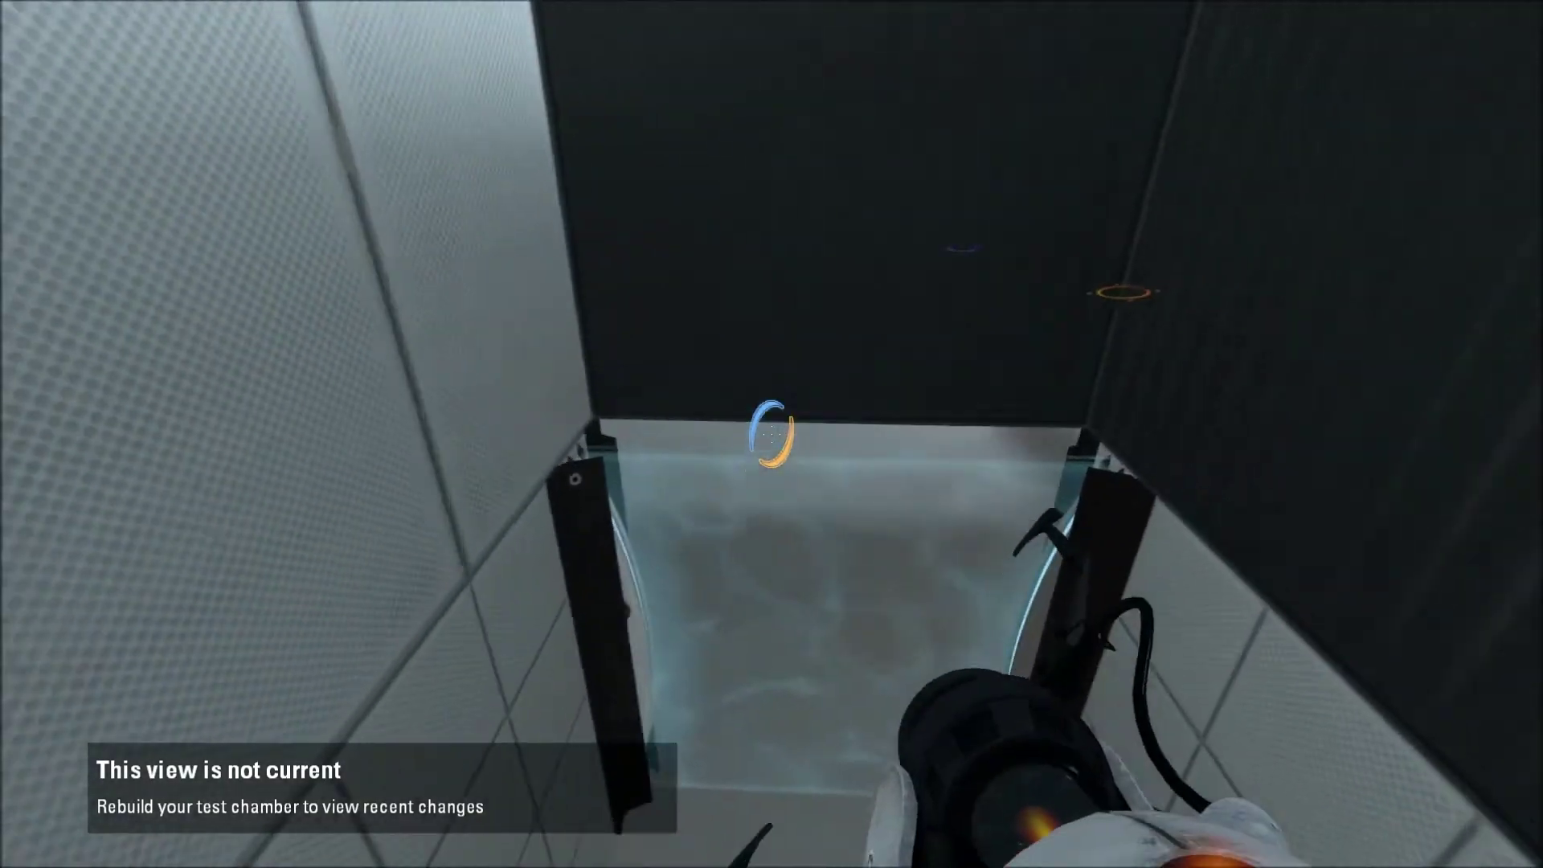
{"action": "key", "text": "w"}
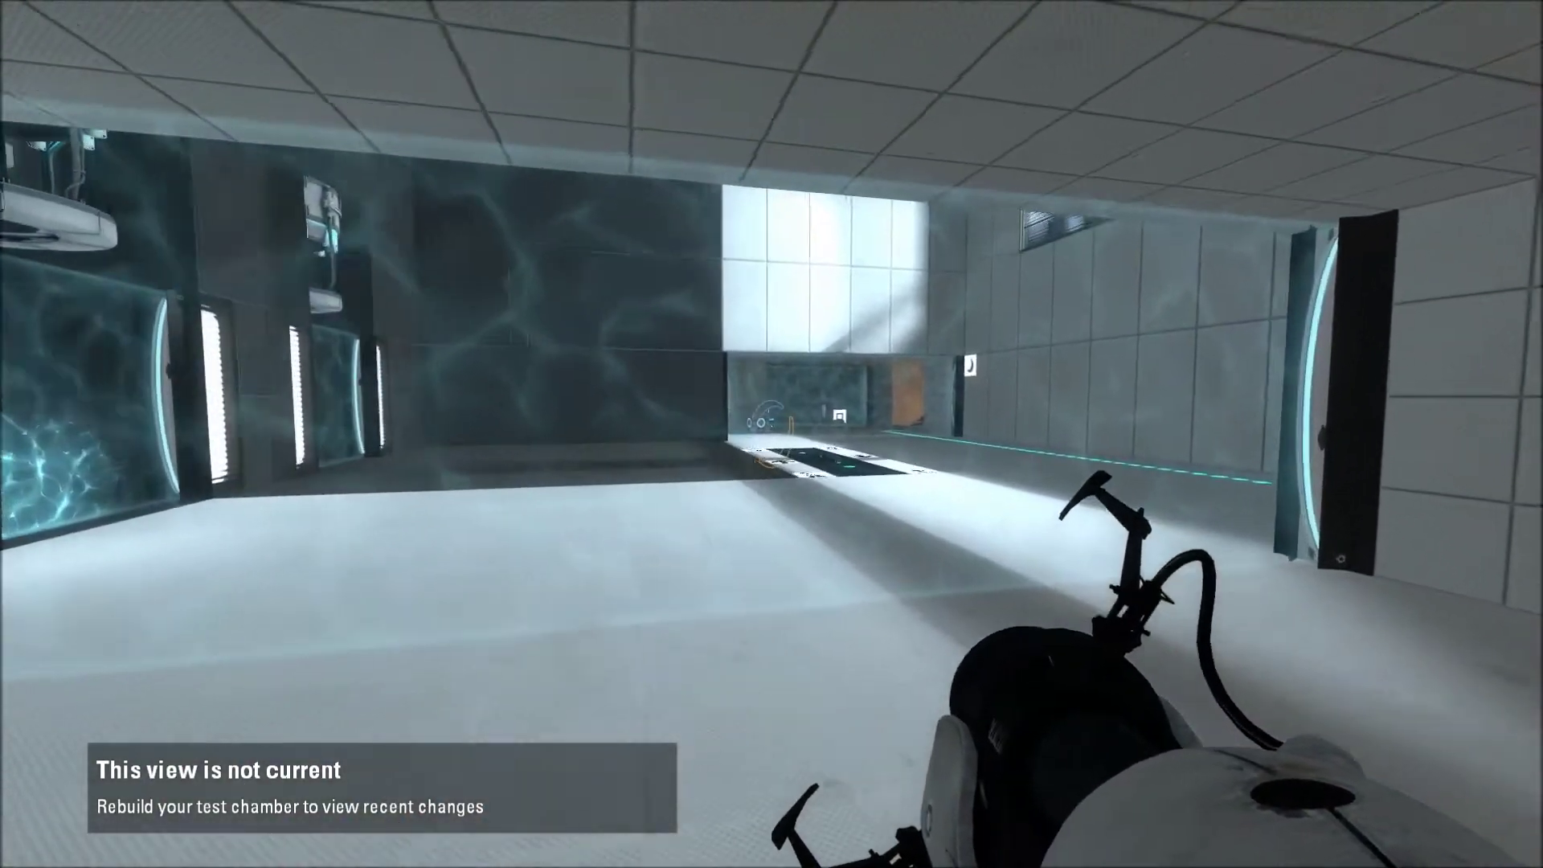
{"action": "key", "text": "w"}
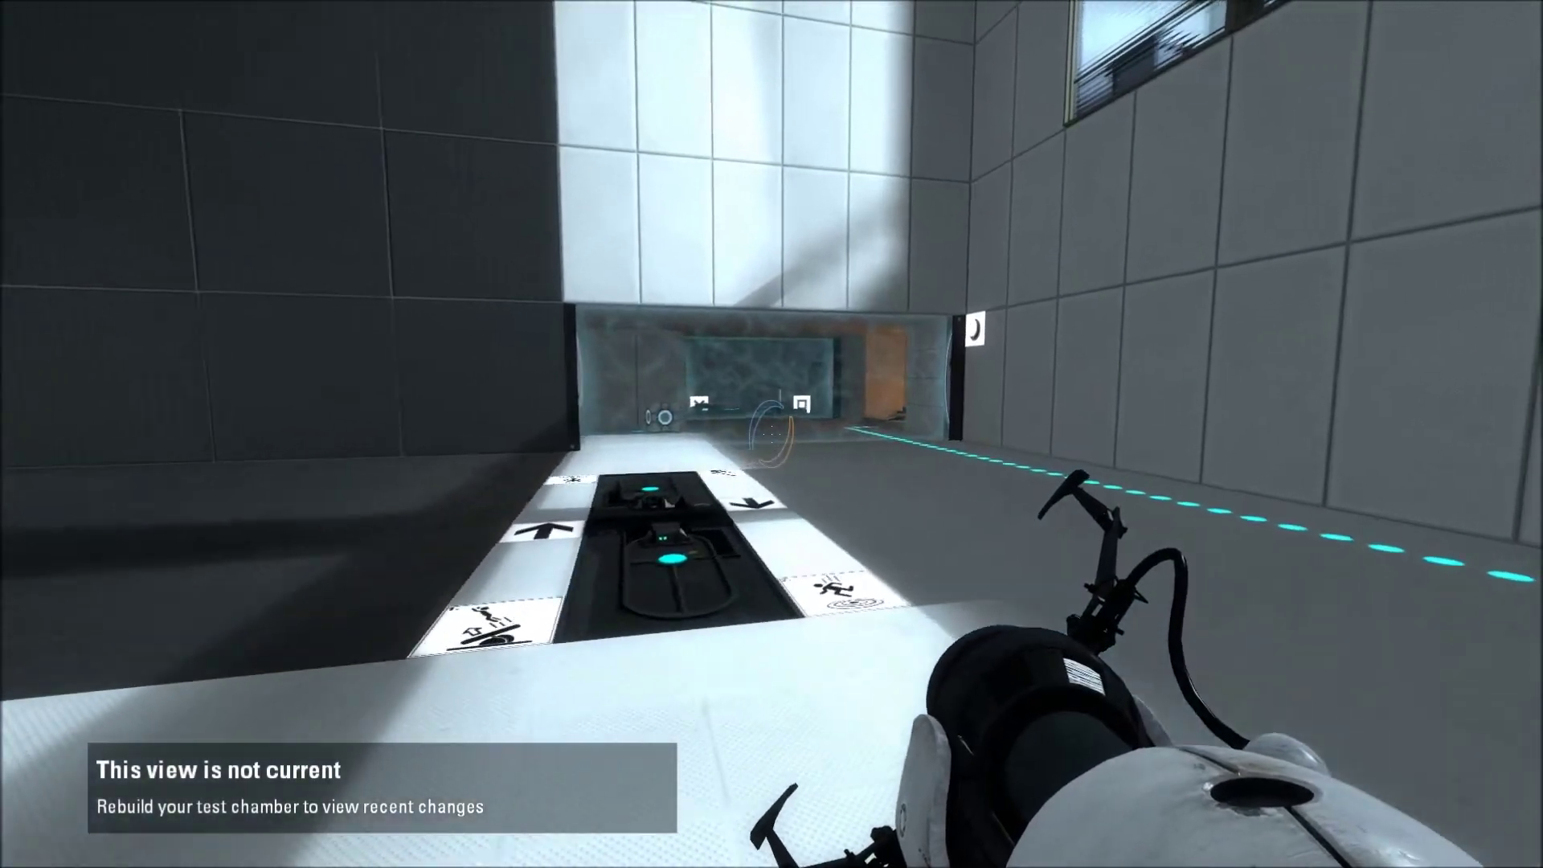
Walk across the main room into the side room with the red floor button and look back
{"action": "key", "text": "w"}
{"action": "key", "text": "d"}
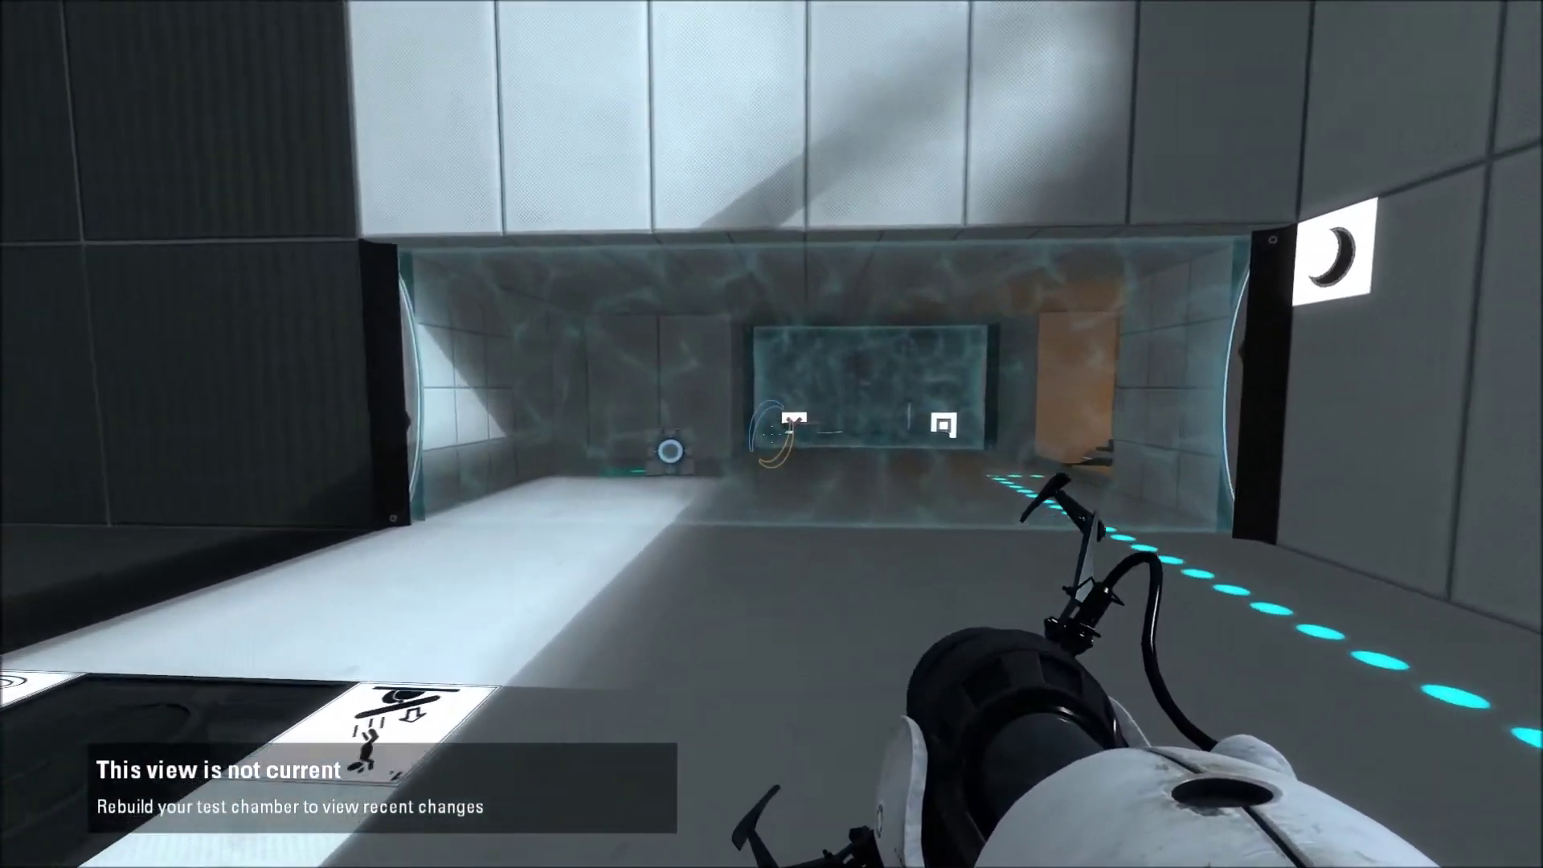
{"action": "key", "text": "w"}
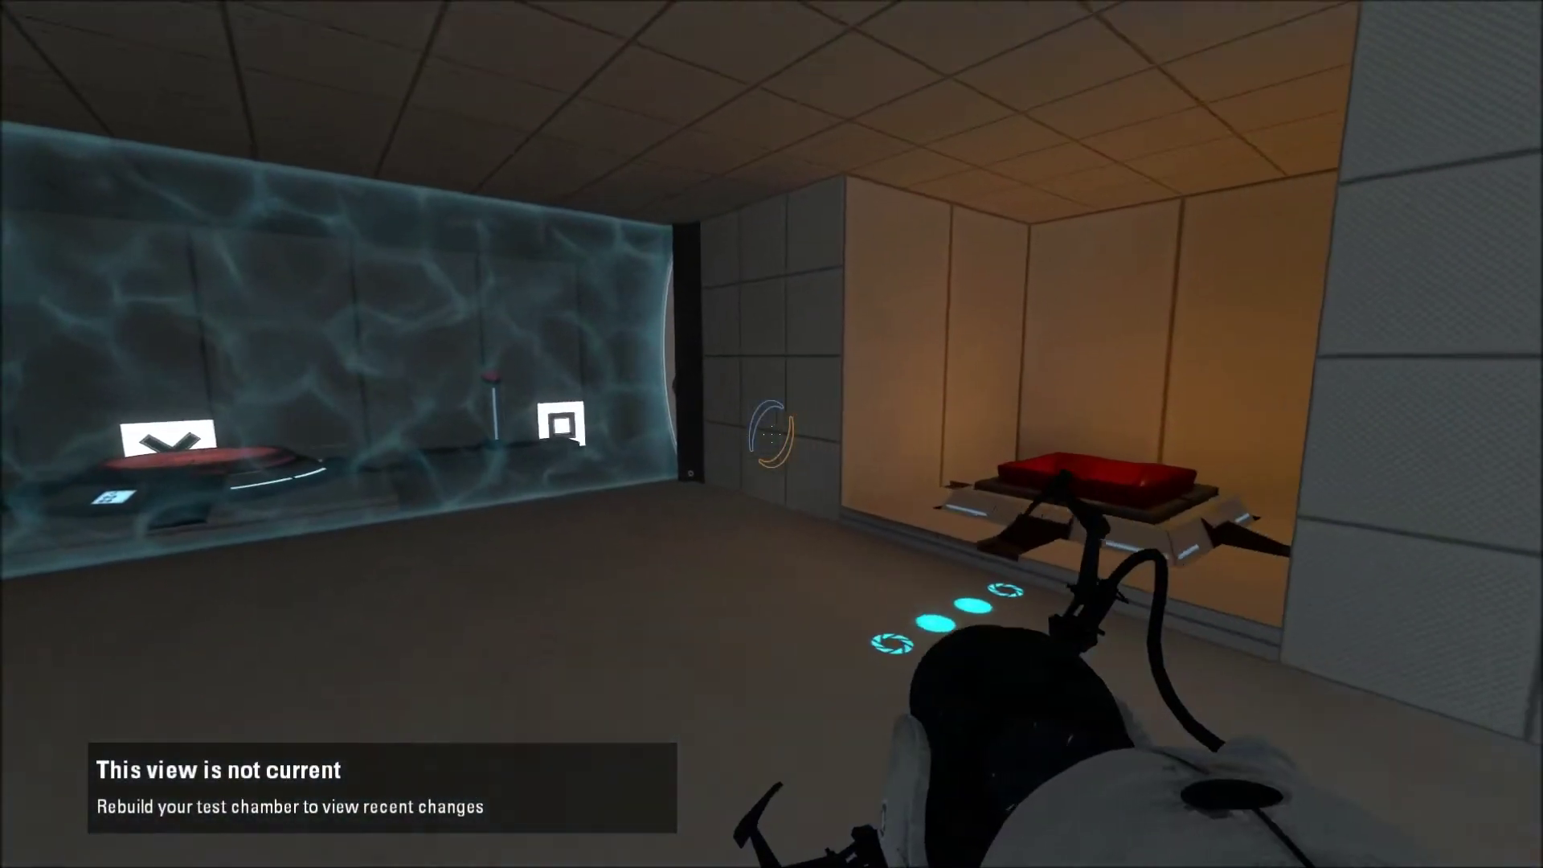
{"action": "key", "text": "w"}
{"action": "key", "text": "w"}
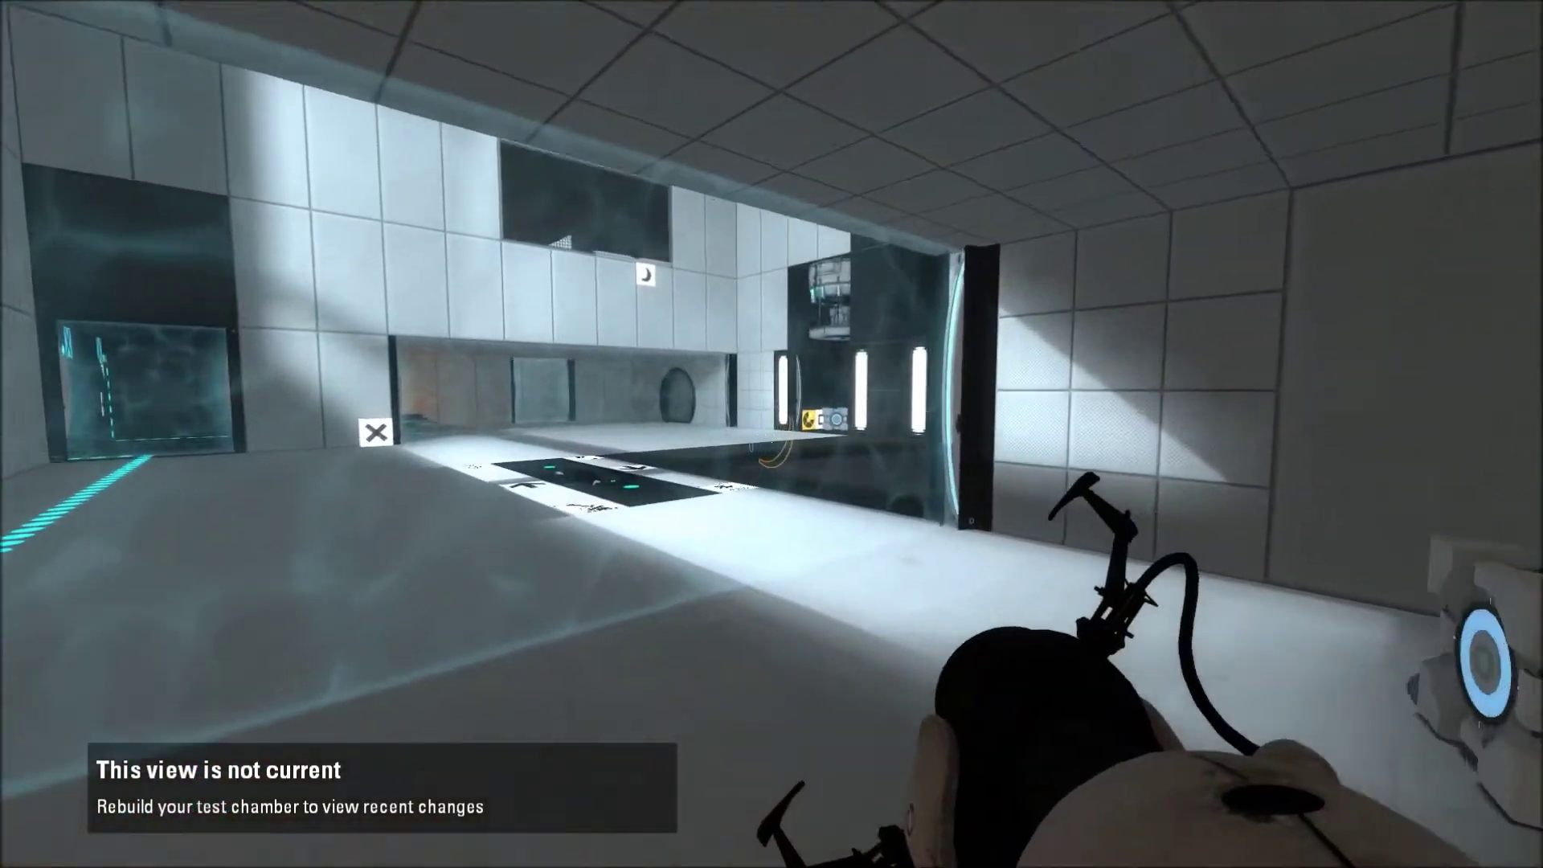
Return to the main room and place a blue portal near the cube dispensers and an orange one near the side room
{"action": "key", "text": "w"}
{"action": "left_click", "coordinate": [772, 434]}
{"action": "right_click", "coordinate": [772, 435]}
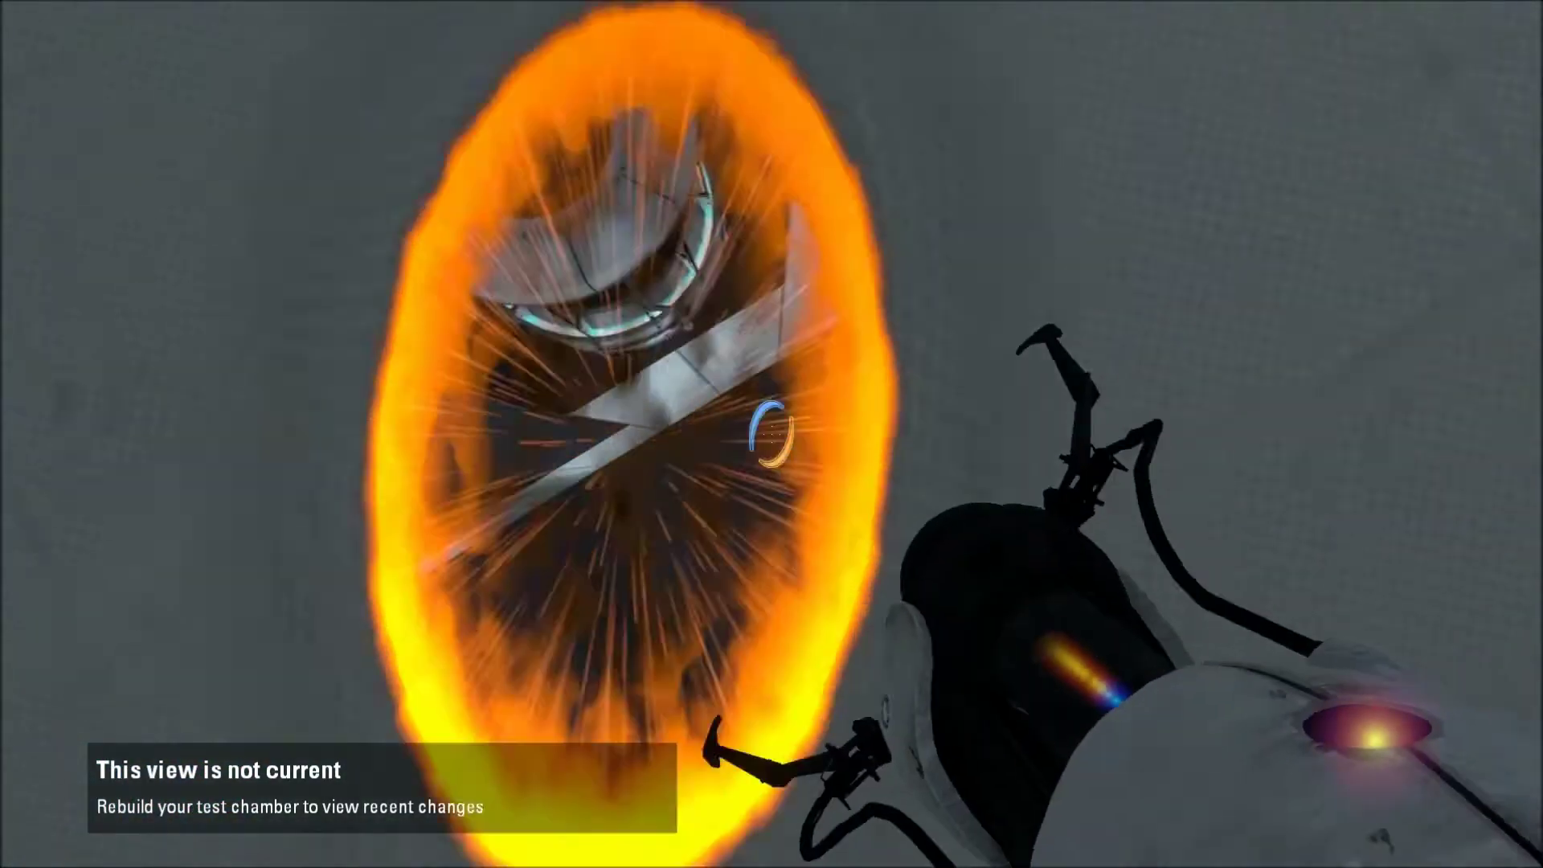
Pick up the cube from its dispenser alcove and set it down beside the blue portal
{"action": "key", "text": "w"}
{"action": "key", "text": "e"}
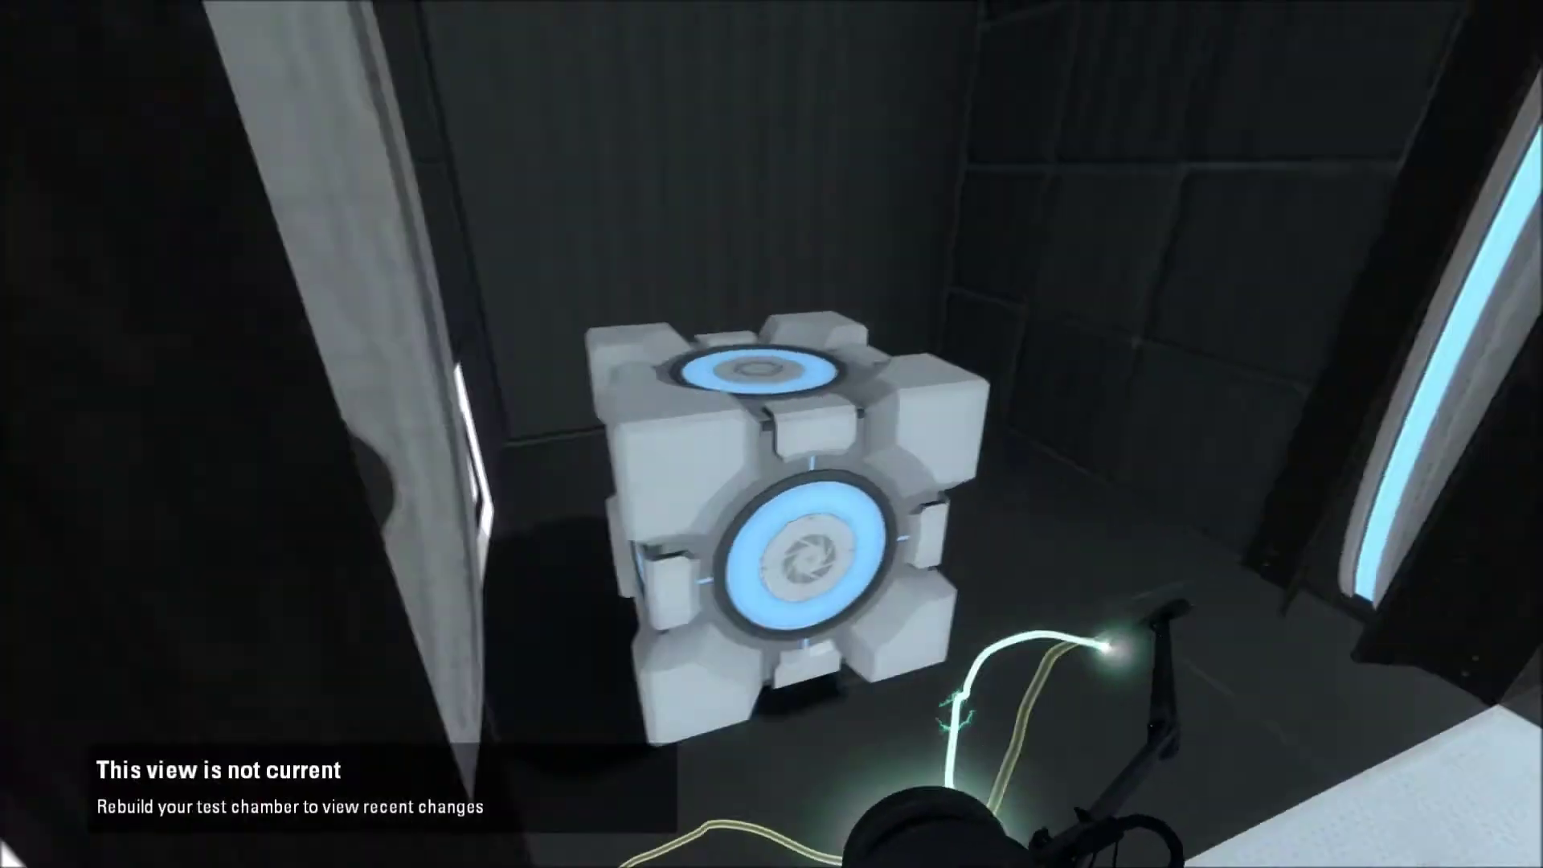
{"action": "key", "text": "w"}
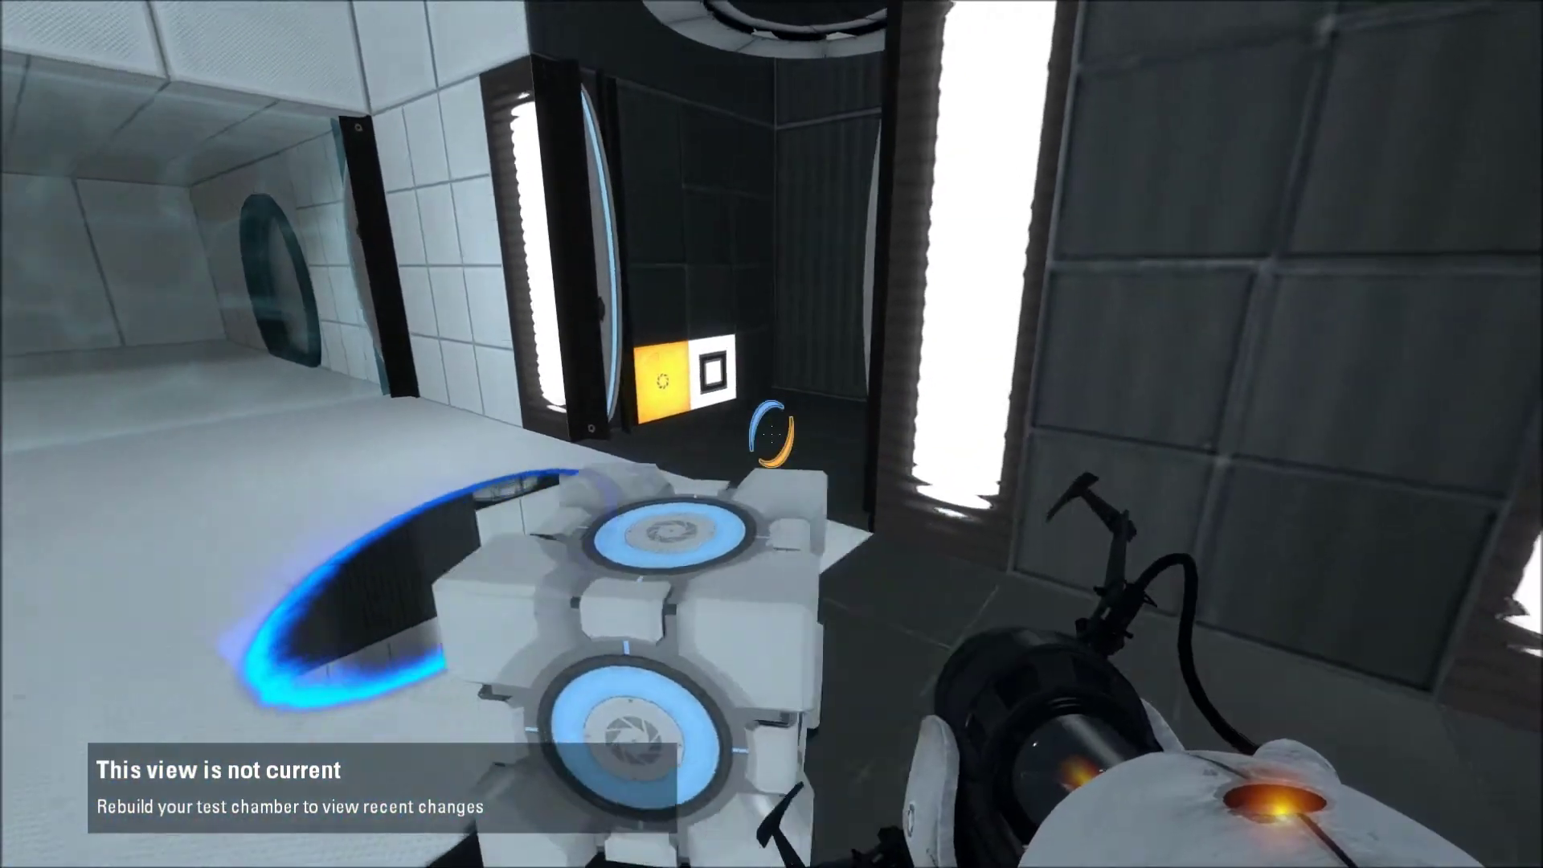
{"action": "key", "text": "s"}
{"action": "key", "text": "a"}
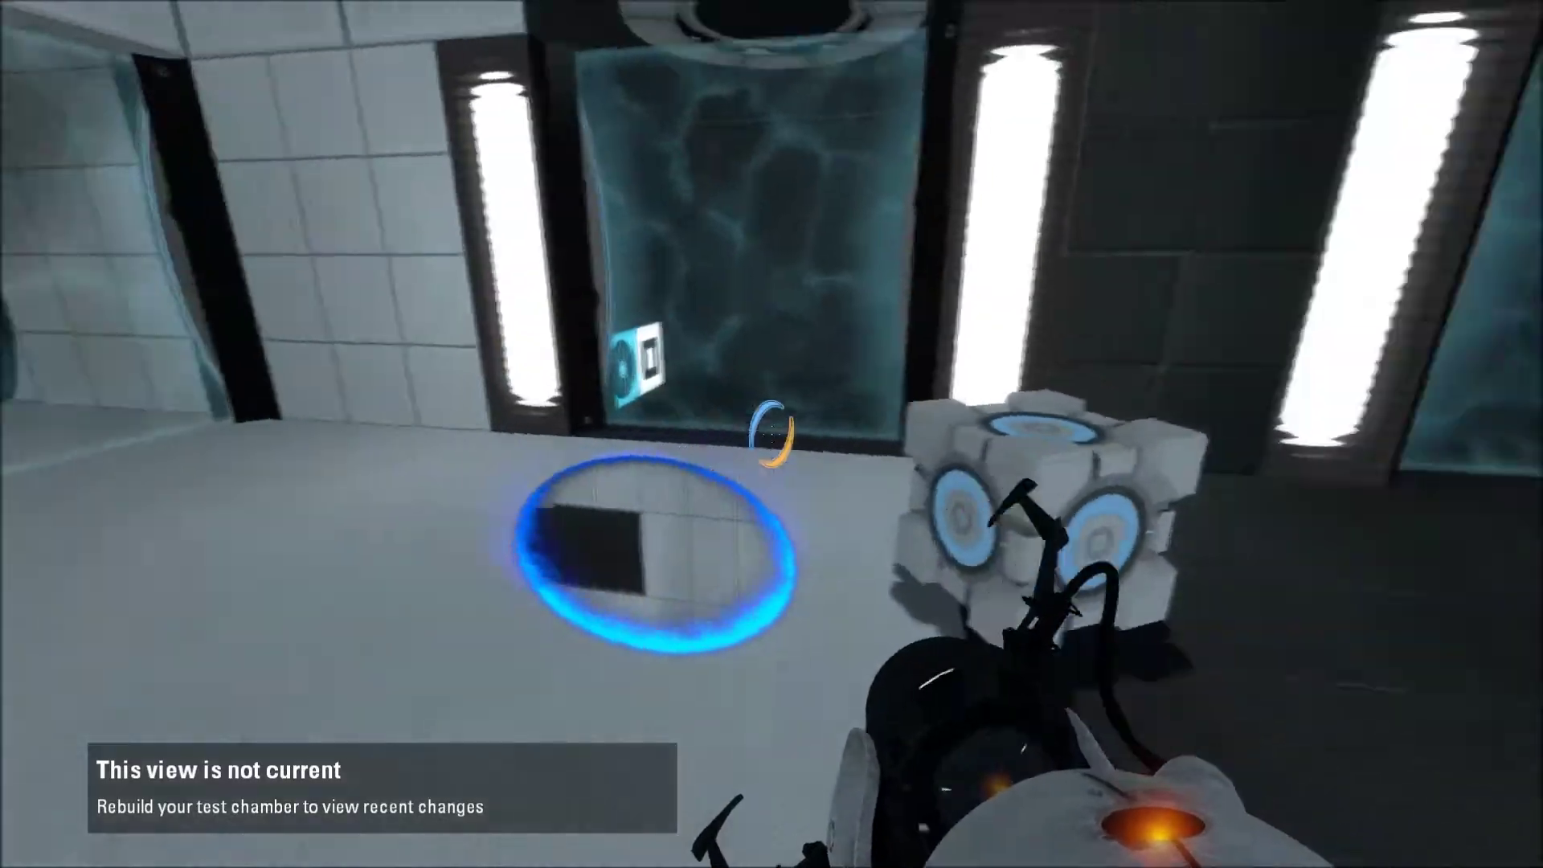
{"action": "key", "text": "s"}
Switch to the editor, set the far side room's pedestal button timer to 8 seconds and return to the game view
{"action": "key", "text": "Escape"}
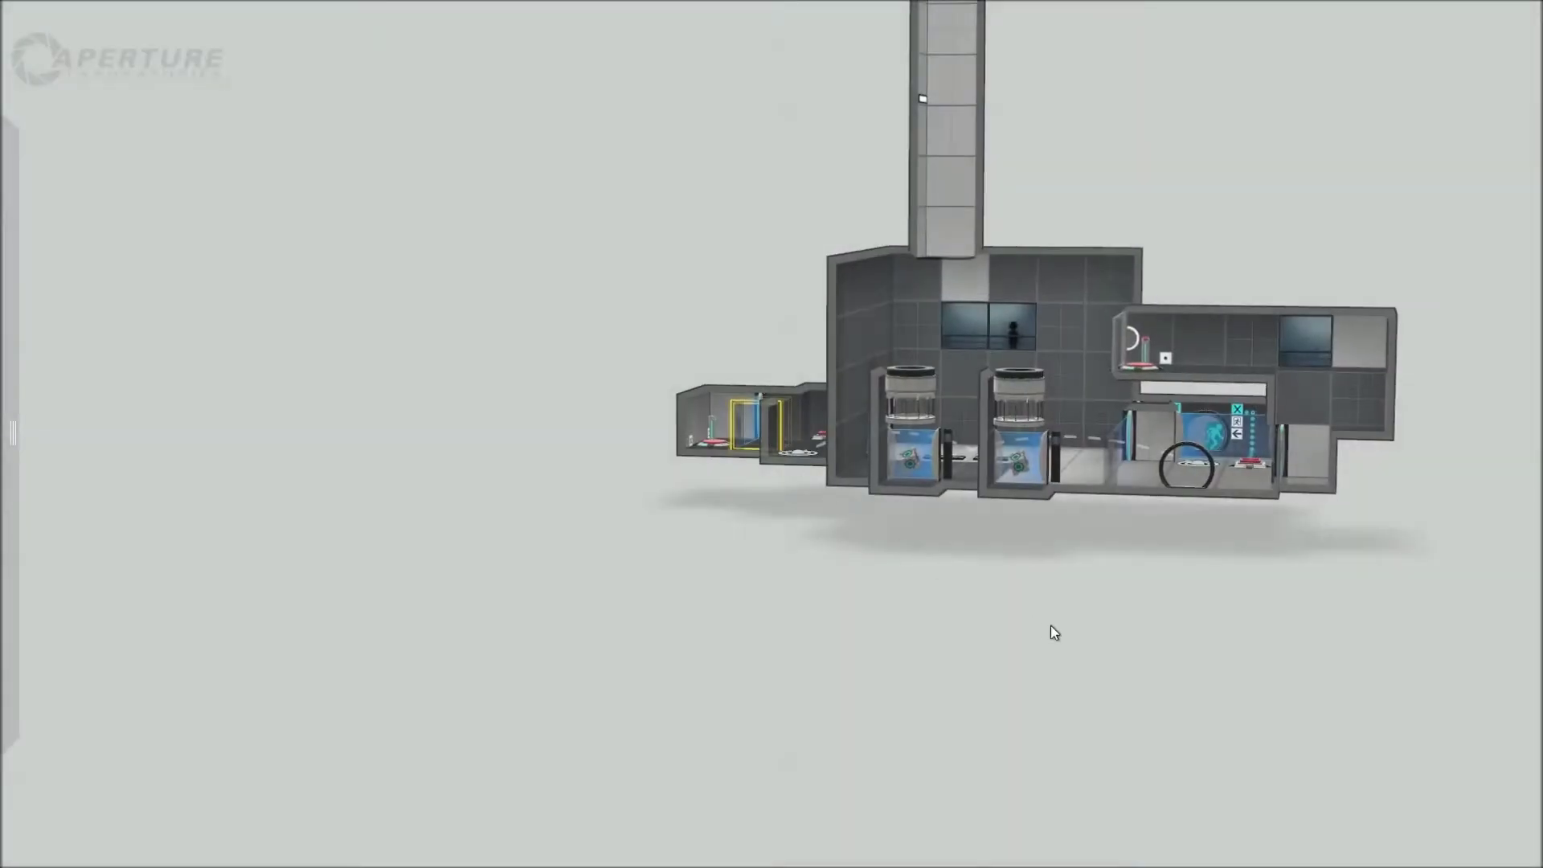
{"action": "right_click_drag", "start_coordinate": [1051, 626], "coordinate": [752, 619]}
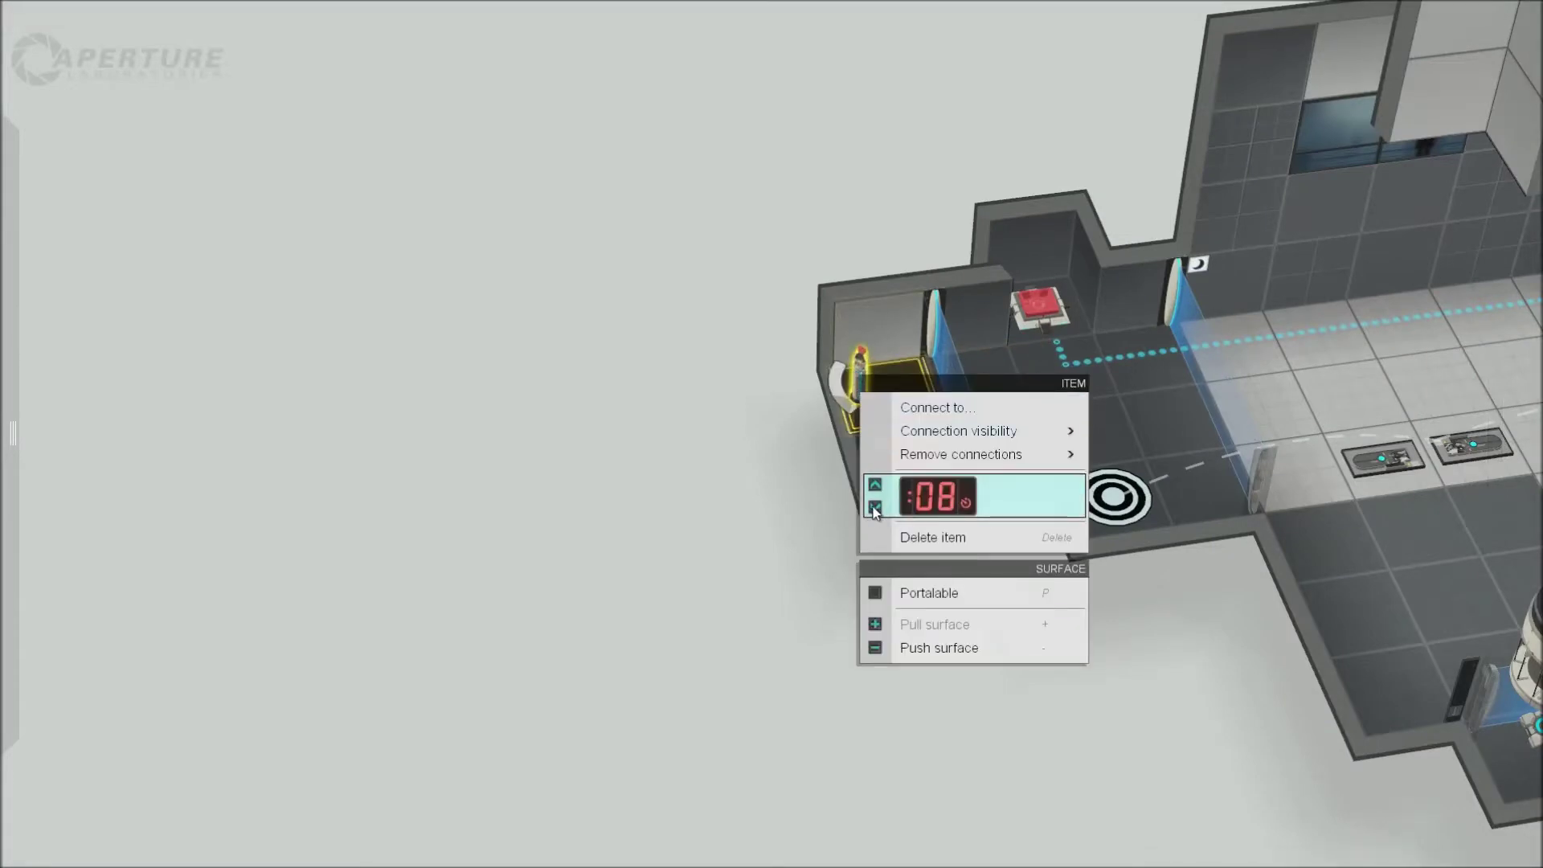
{"action": "right_click_drag", "start_coordinate": [711, 378], "coordinate": [701, 339]}
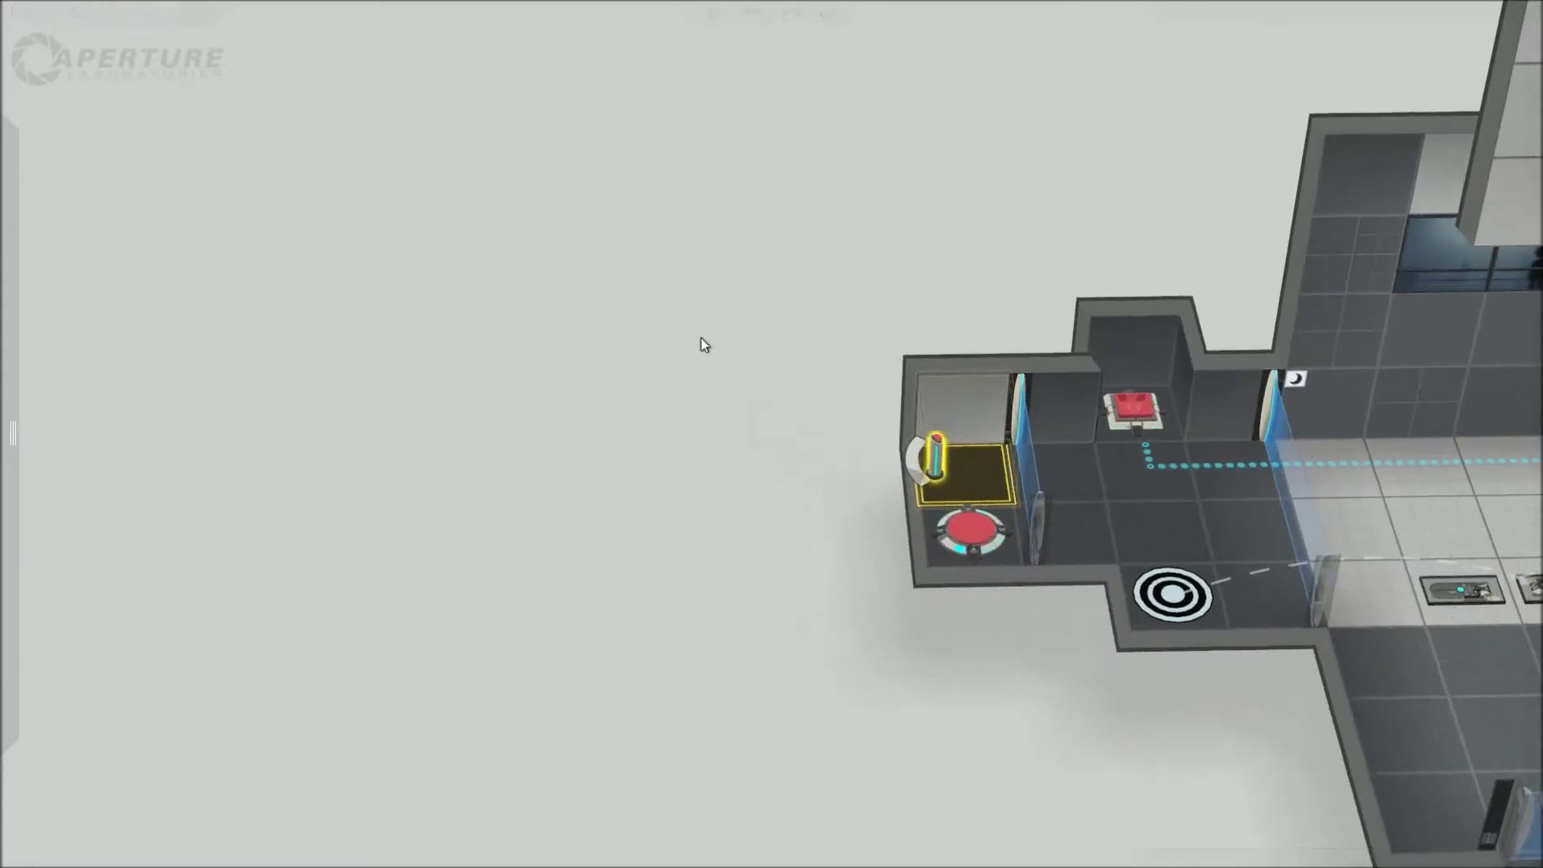
{"action": "key", "text": "Escape"}
Fetch the cube from beside the blue portal, carry it across the main room and put it down by the orange portal
{"action": "key", "text": "w"}
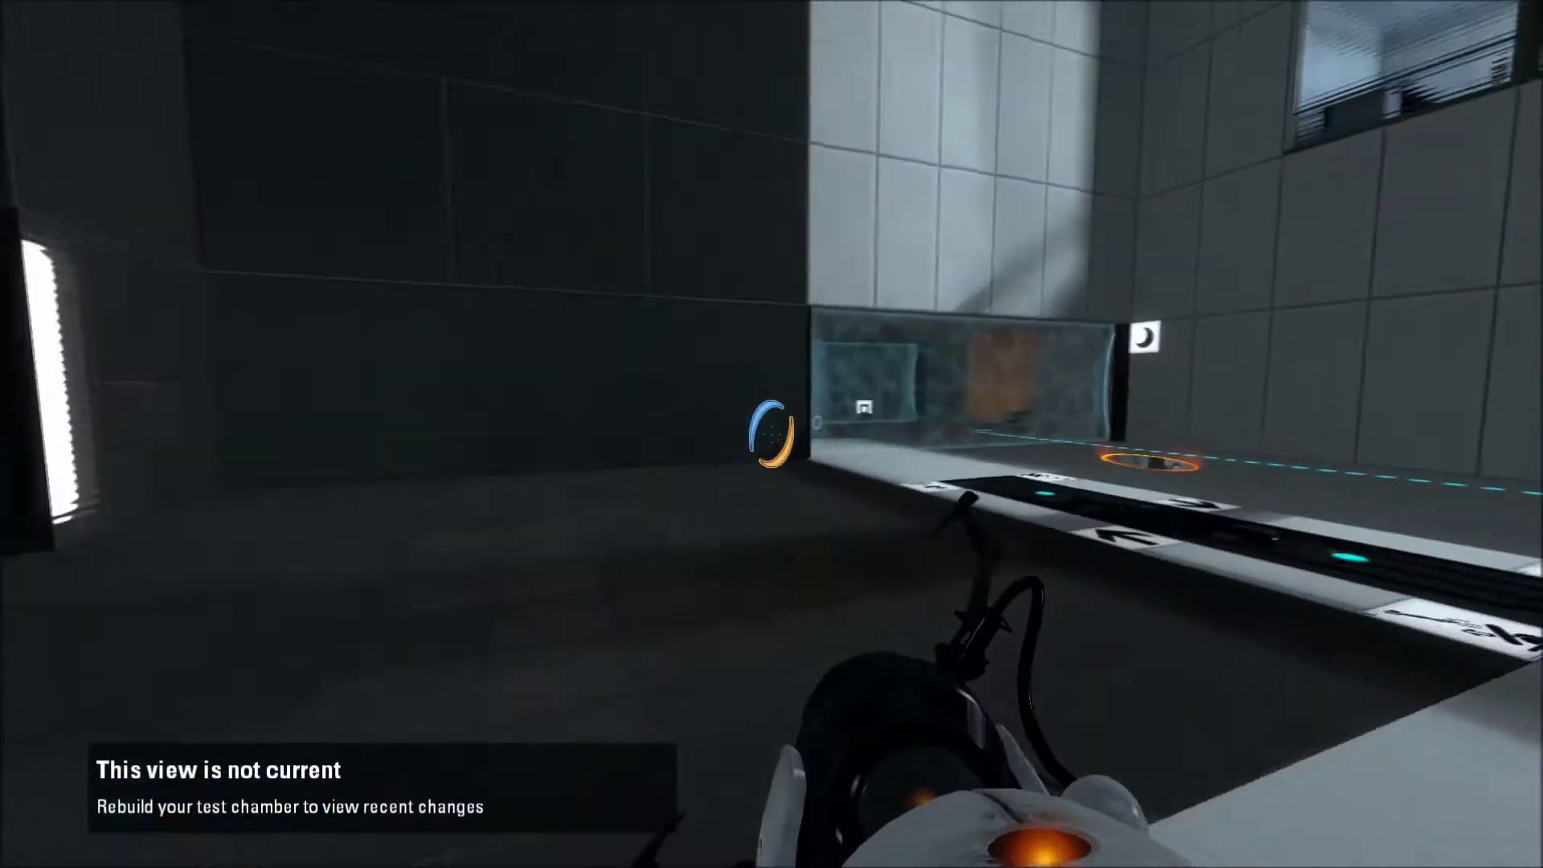
{"action": "key", "text": "d"}
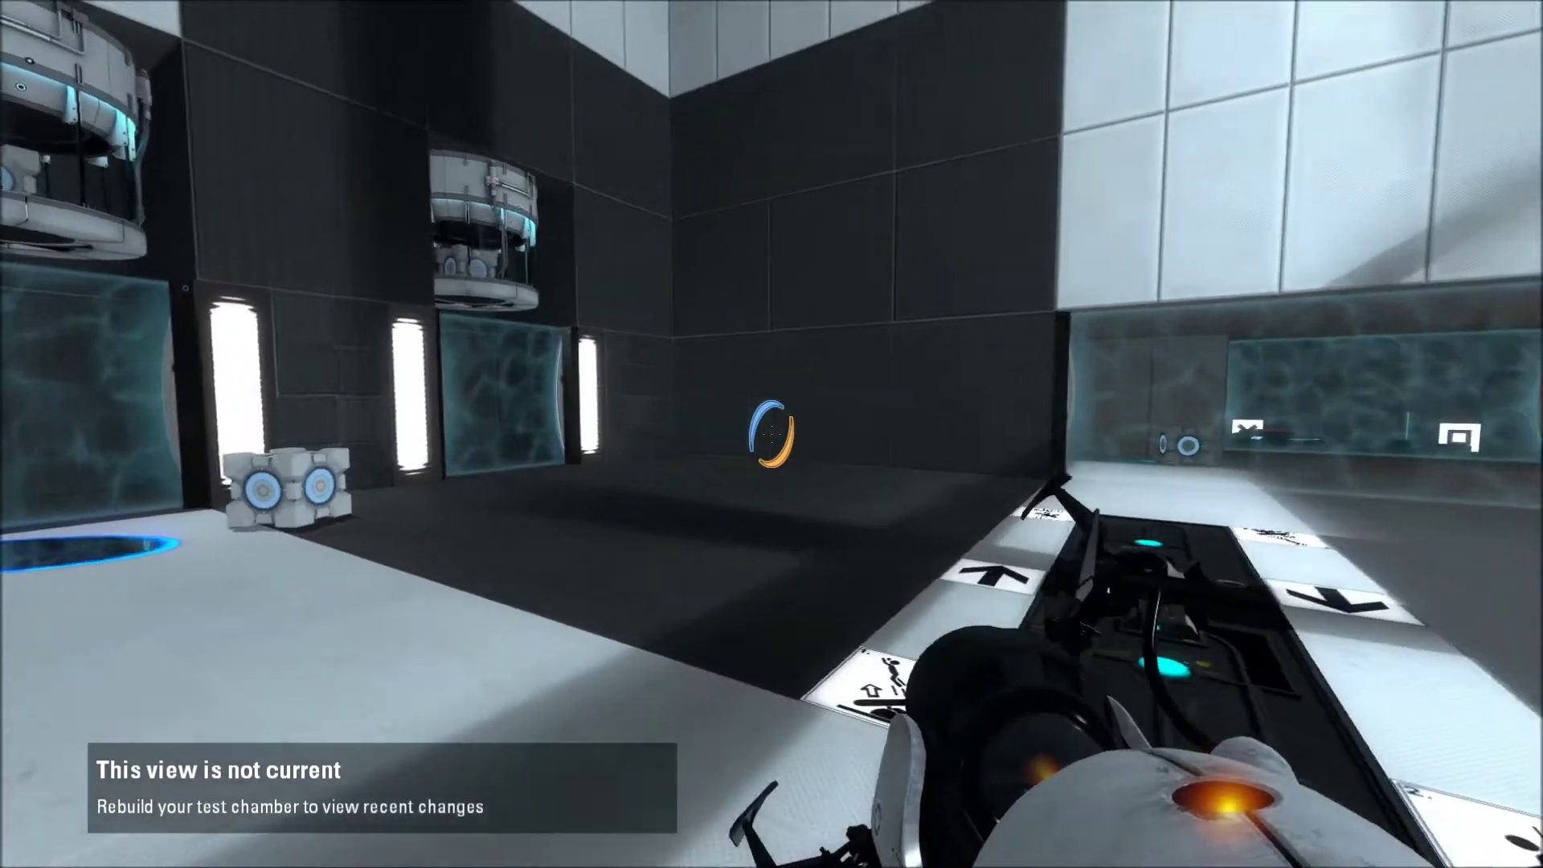
{"action": "key", "text": "w"}
{"action": "key", "text": "w"}
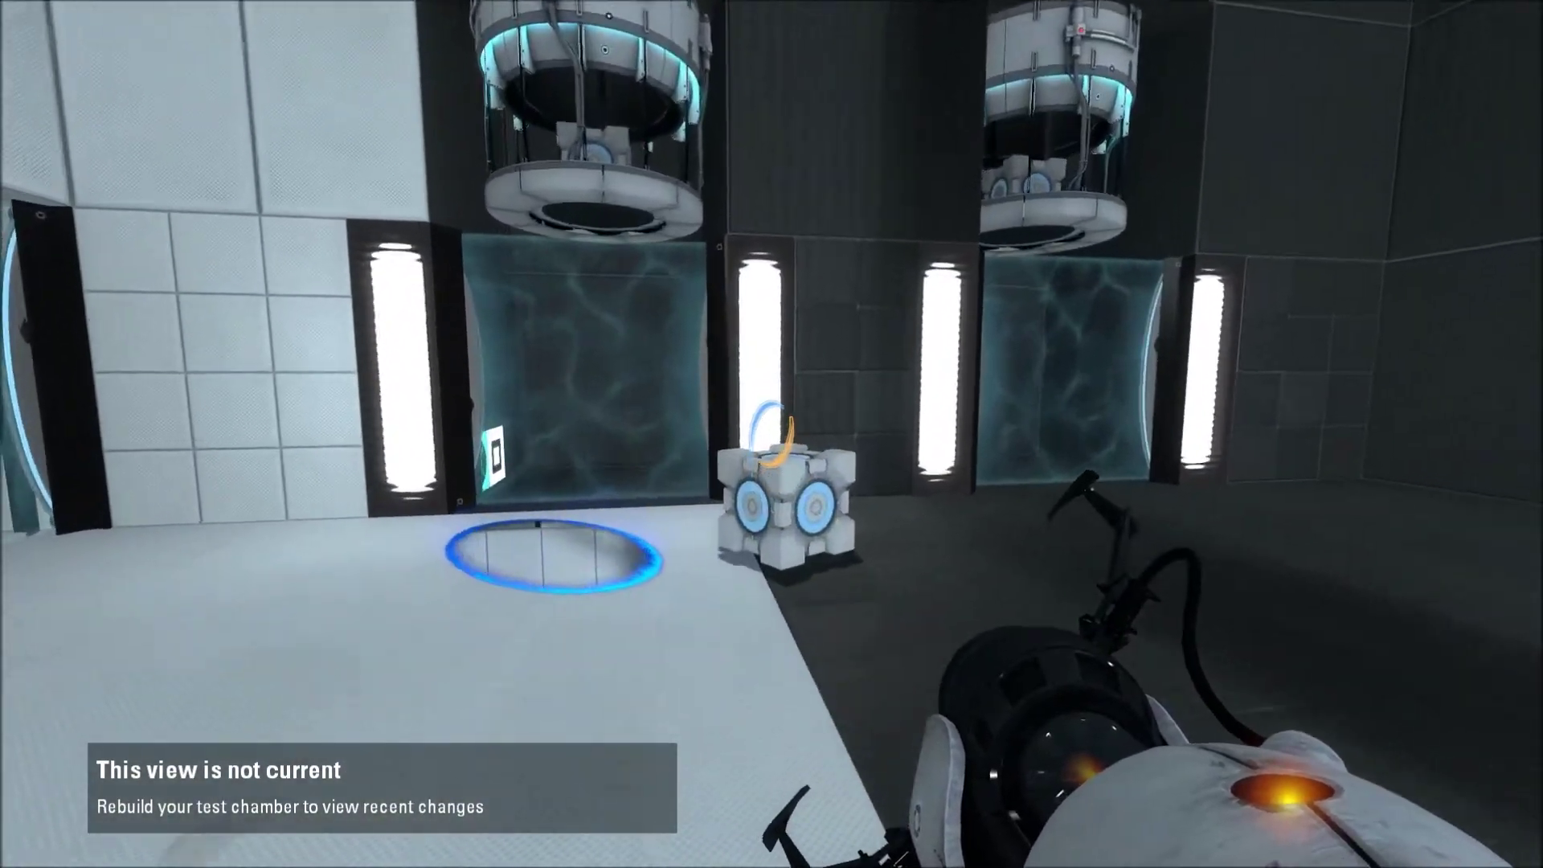
{"action": "key", "text": "e"}
{"action": "key", "text": "w"}
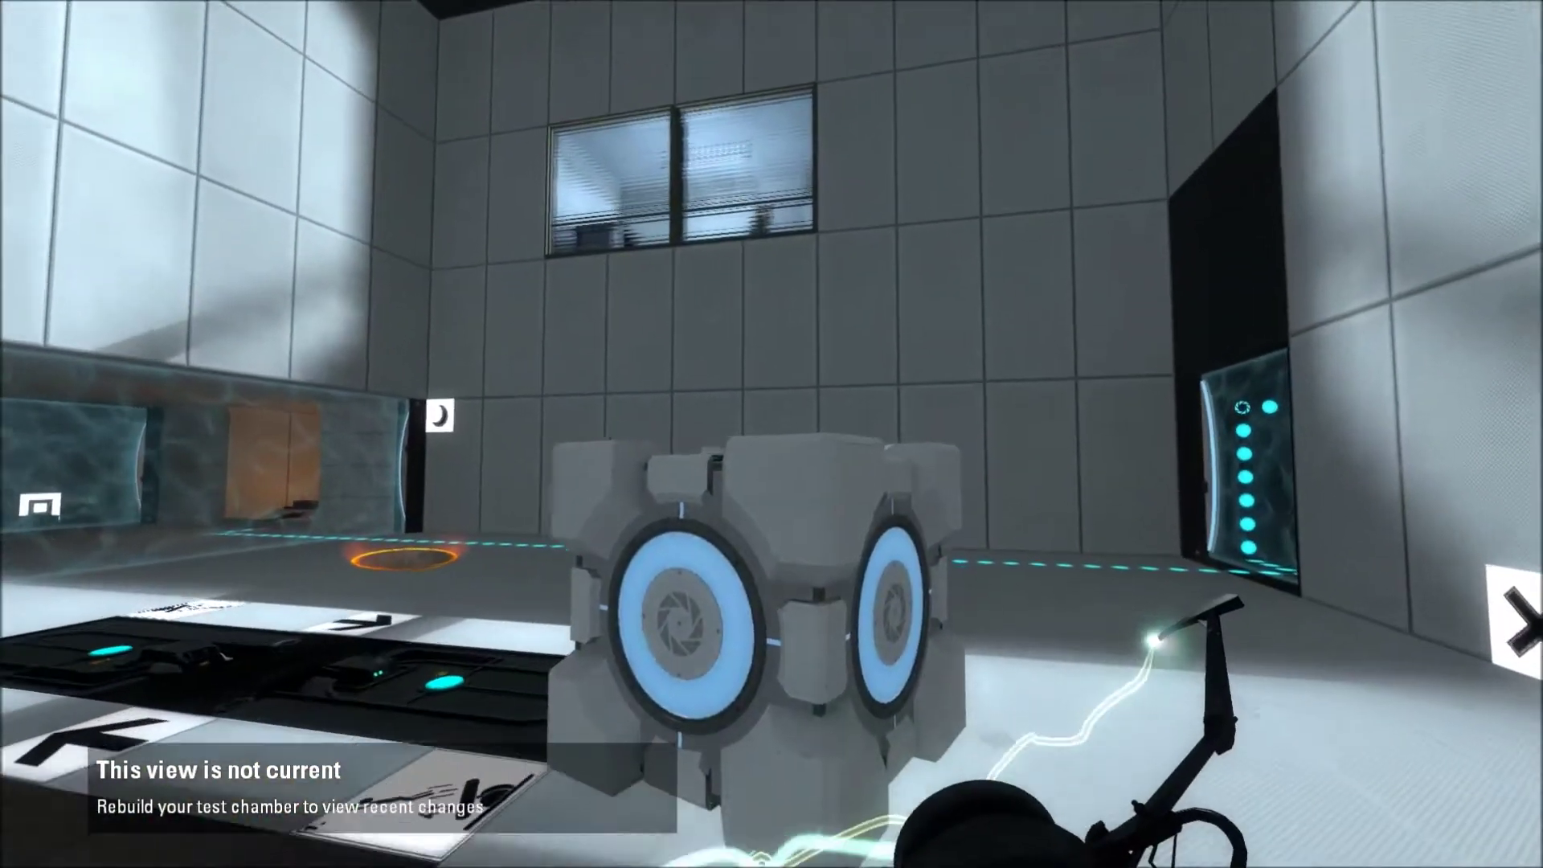
{"action": "key", "text": "w"}
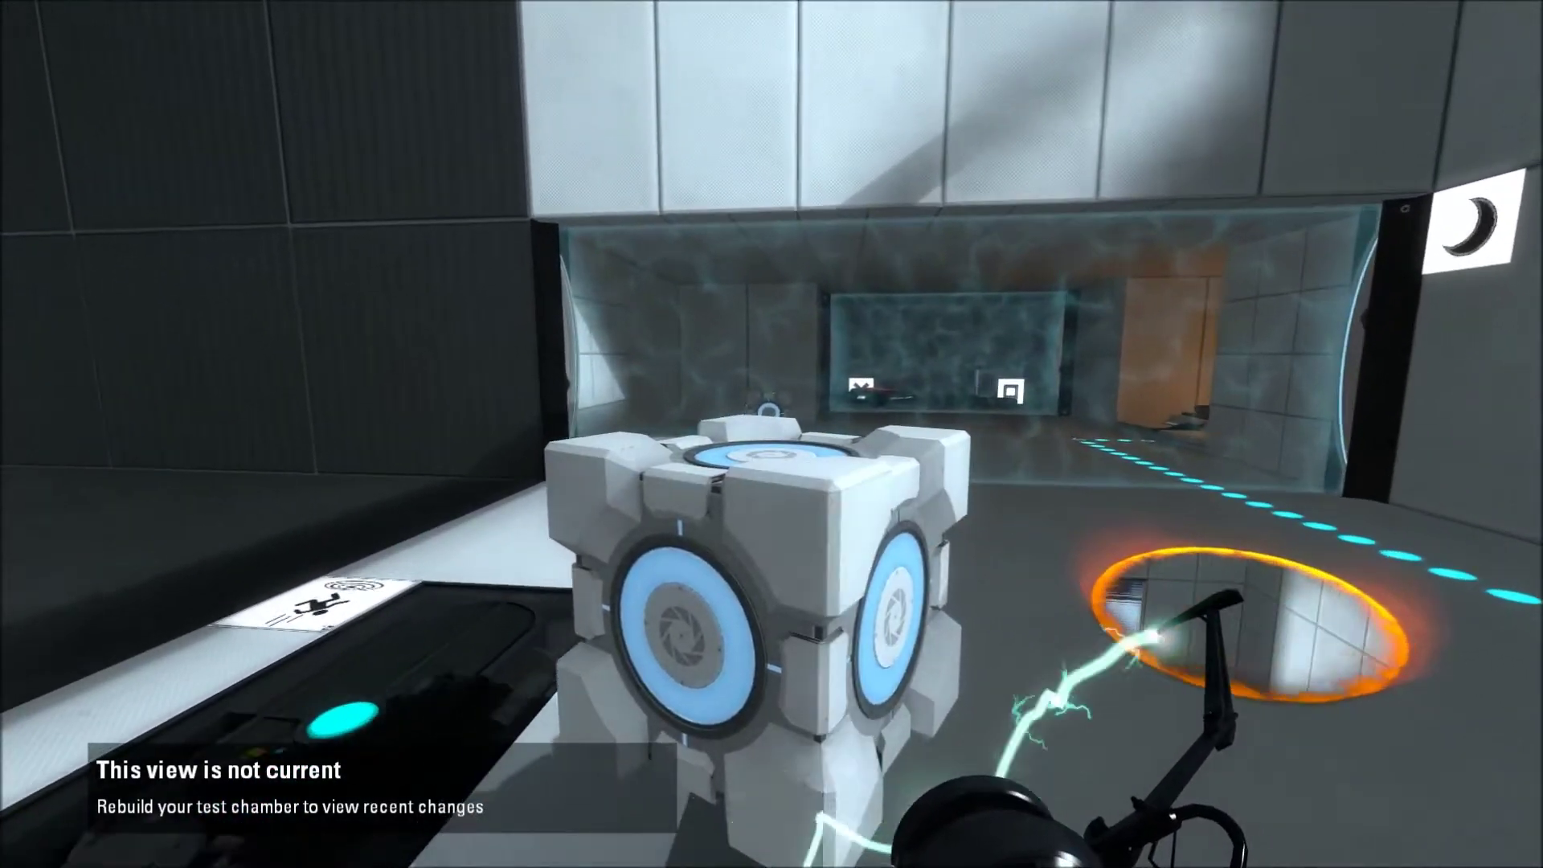
{"action": "key", "text": "e"}
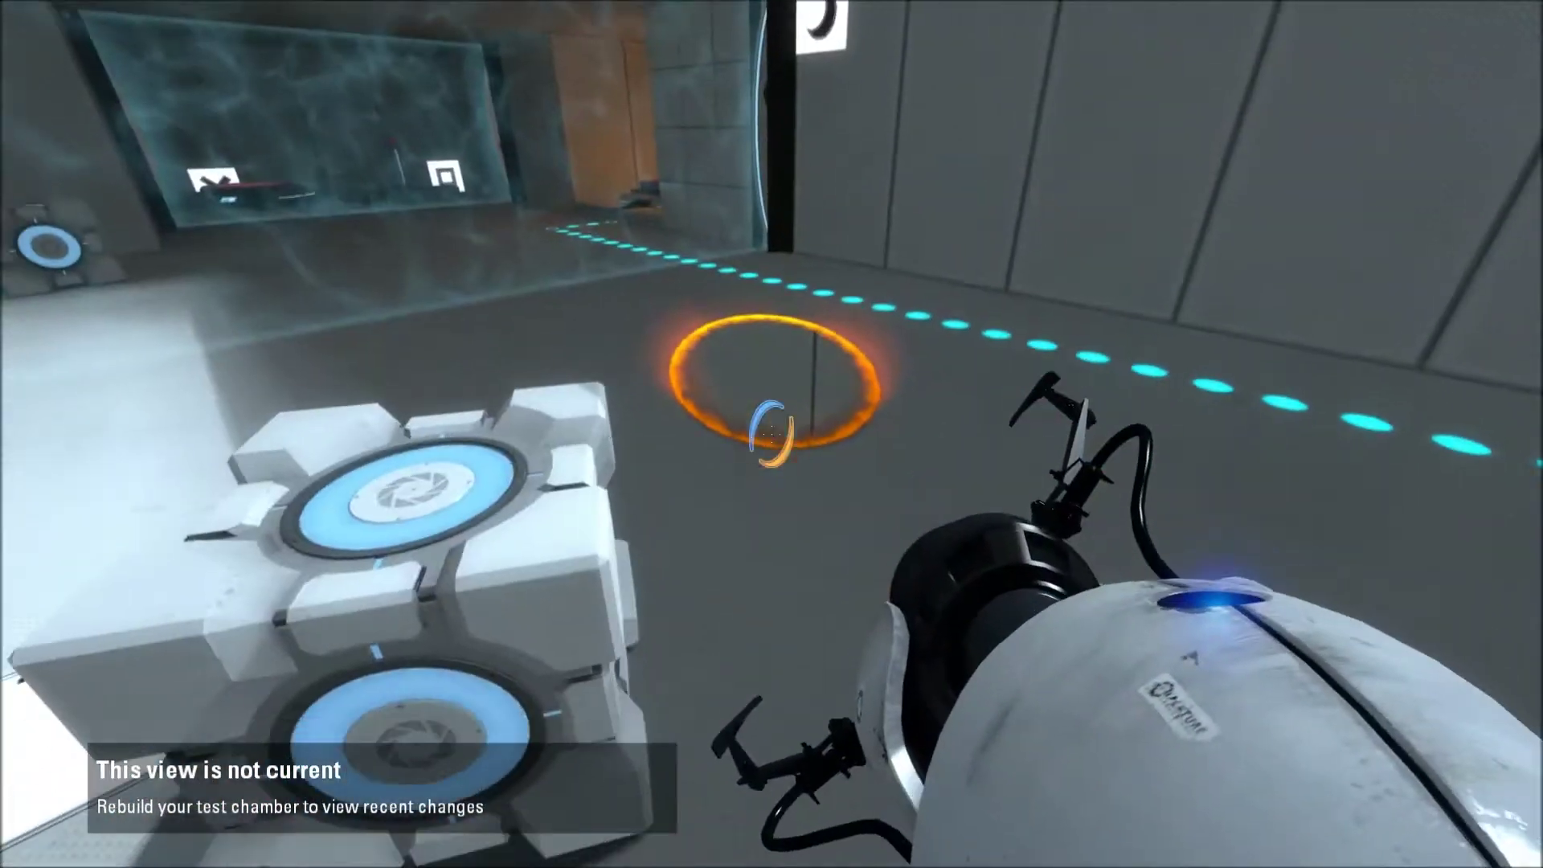
Cross the main room to the opposite room and examine where the cube rests beside the red floor button
{"action": "key", "text": "w"}
{"action": "key", "text": "d"}
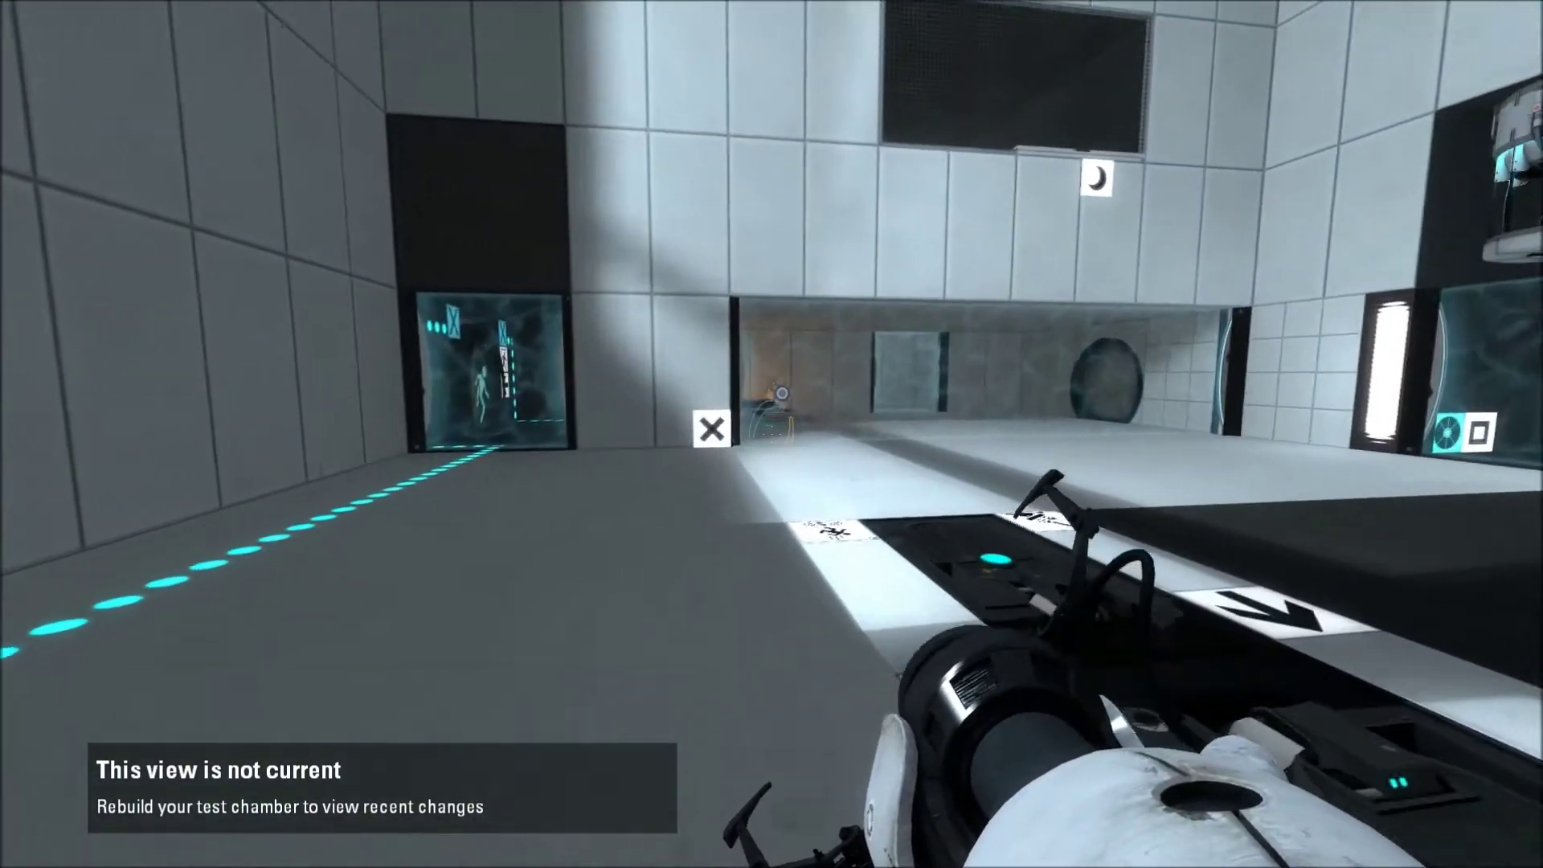
{"action": "key", "text": "w"}
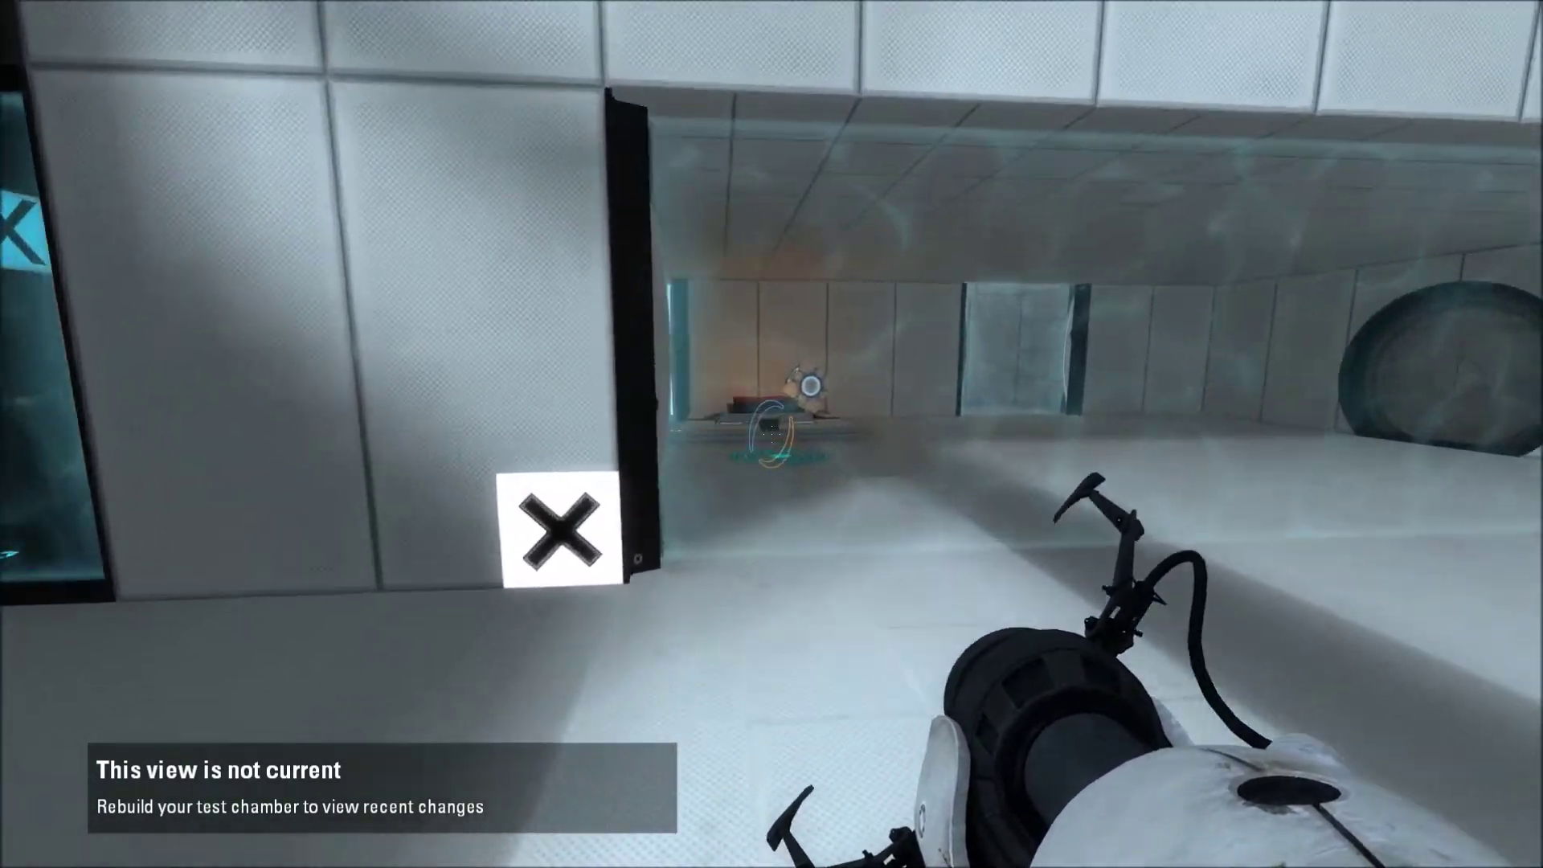
{"action": "key", "text": "w"}
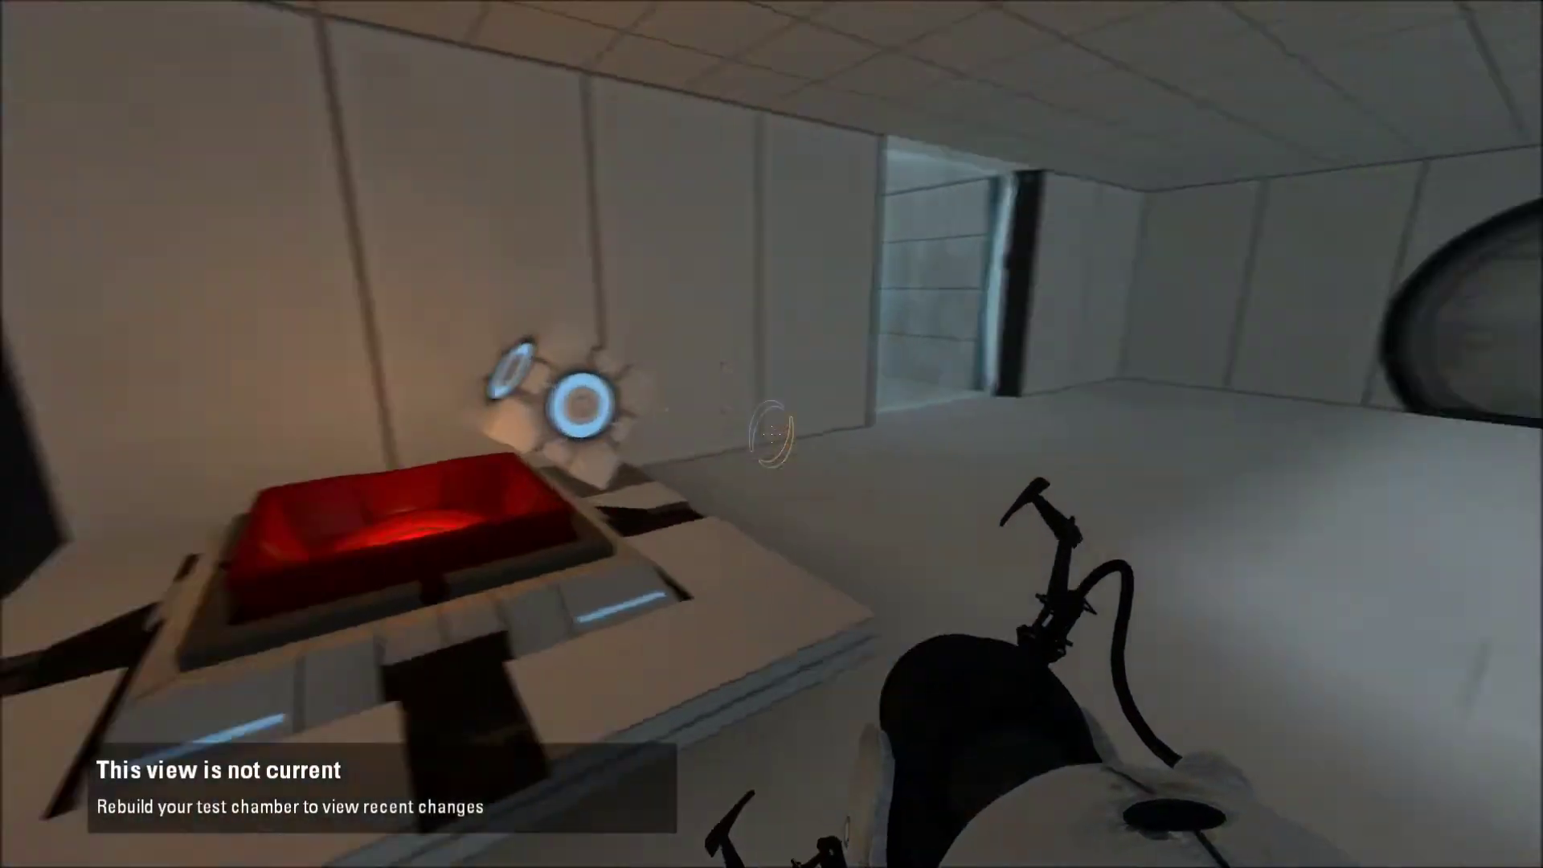
{"action": "key", "text": "s"}
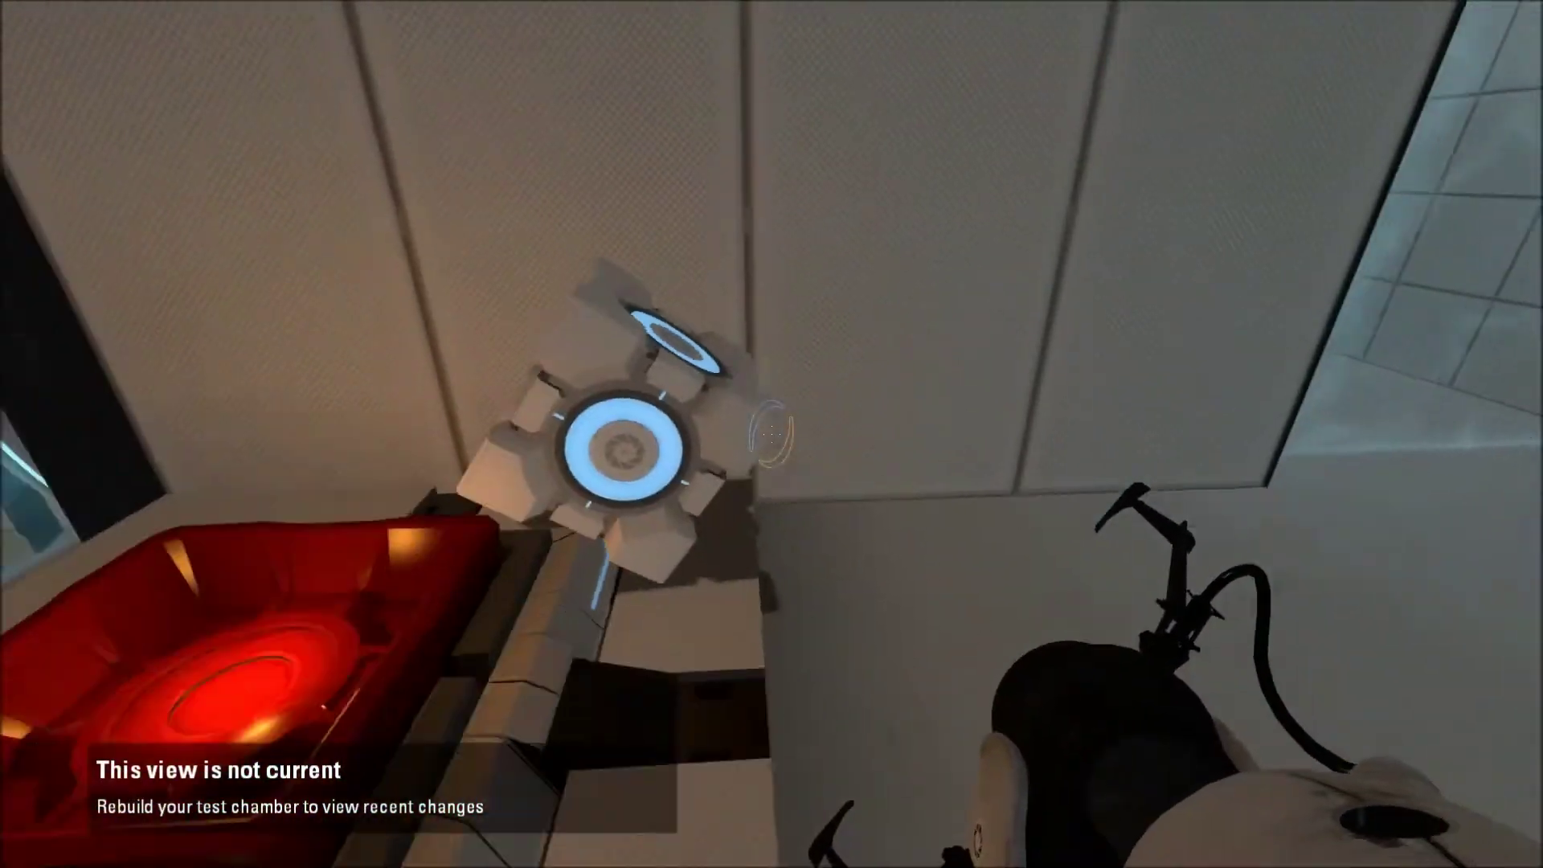
{"action": "key", "text": "w"}
{"action": "key", "text": "s"}
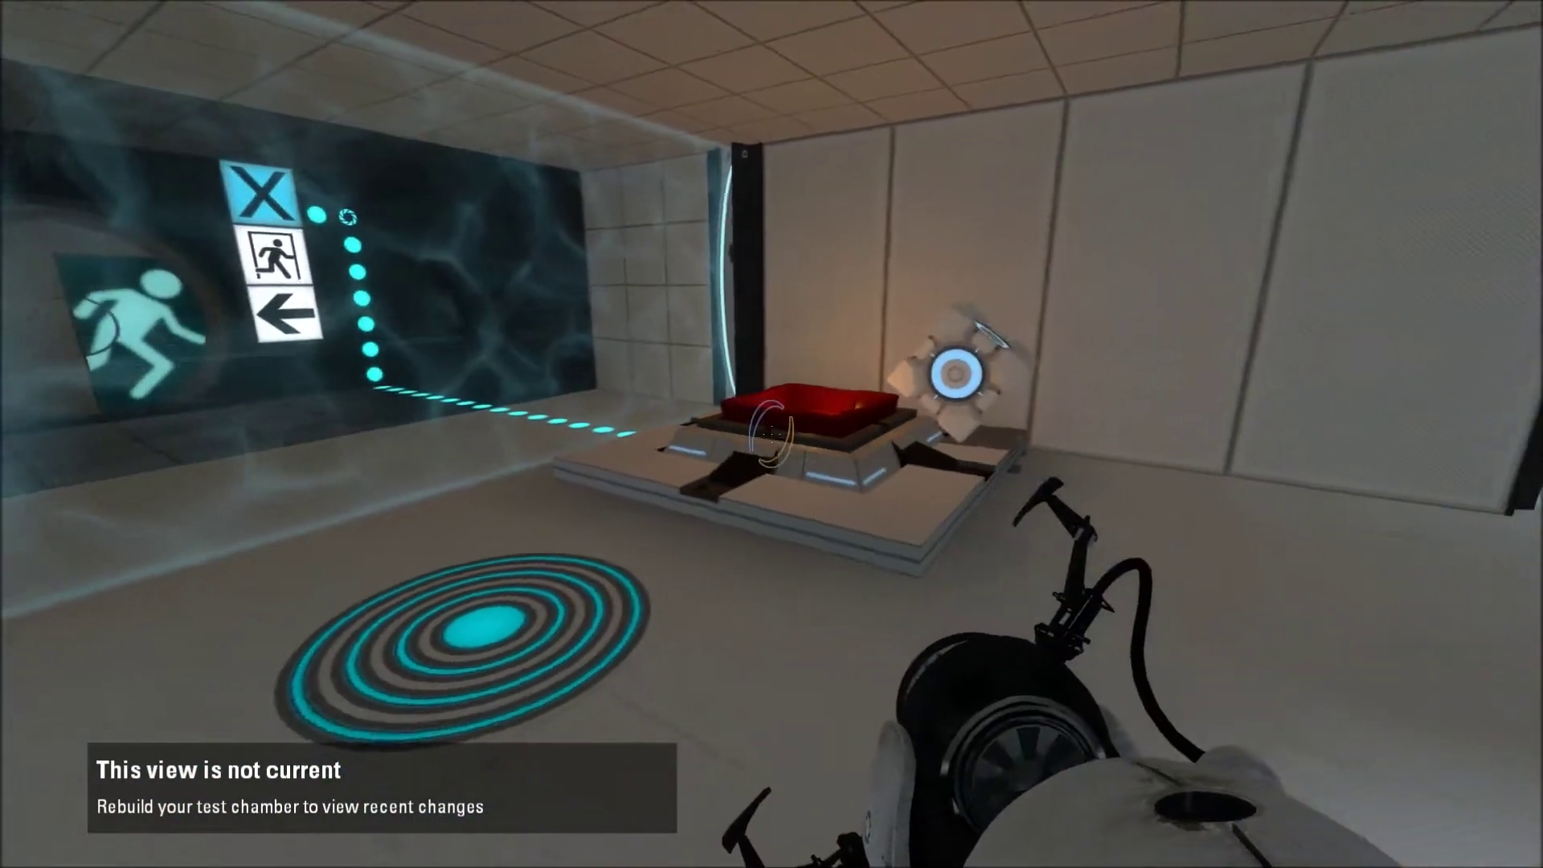
Place the cube on the red floor button and walk around the room to check the result
{"action": "key", "text": "e"}
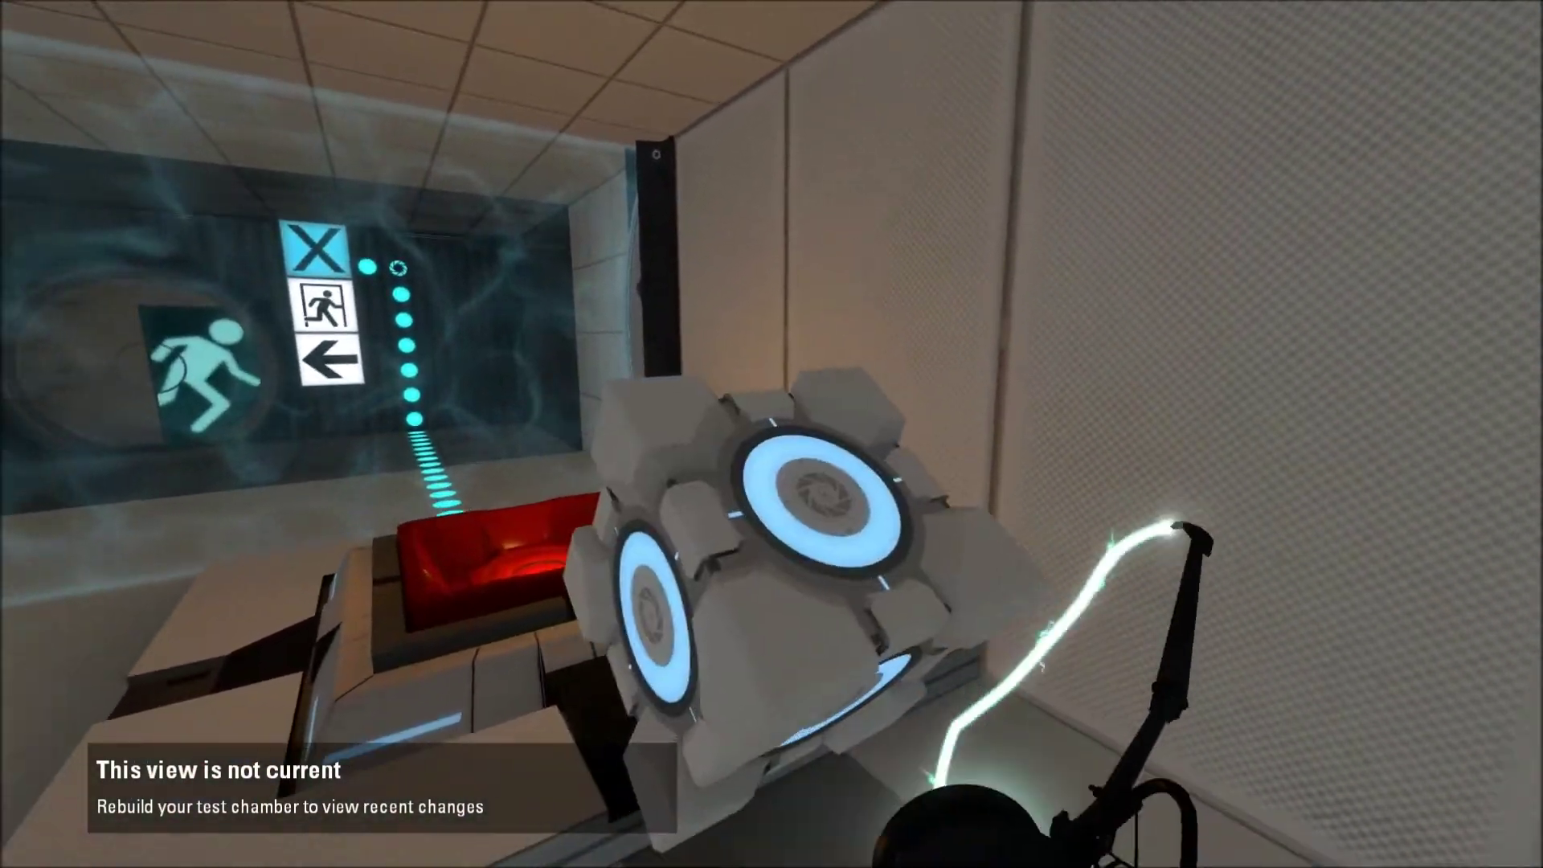
{"action": "key", "text": "e"}
{"action": "key", "text": "s"}
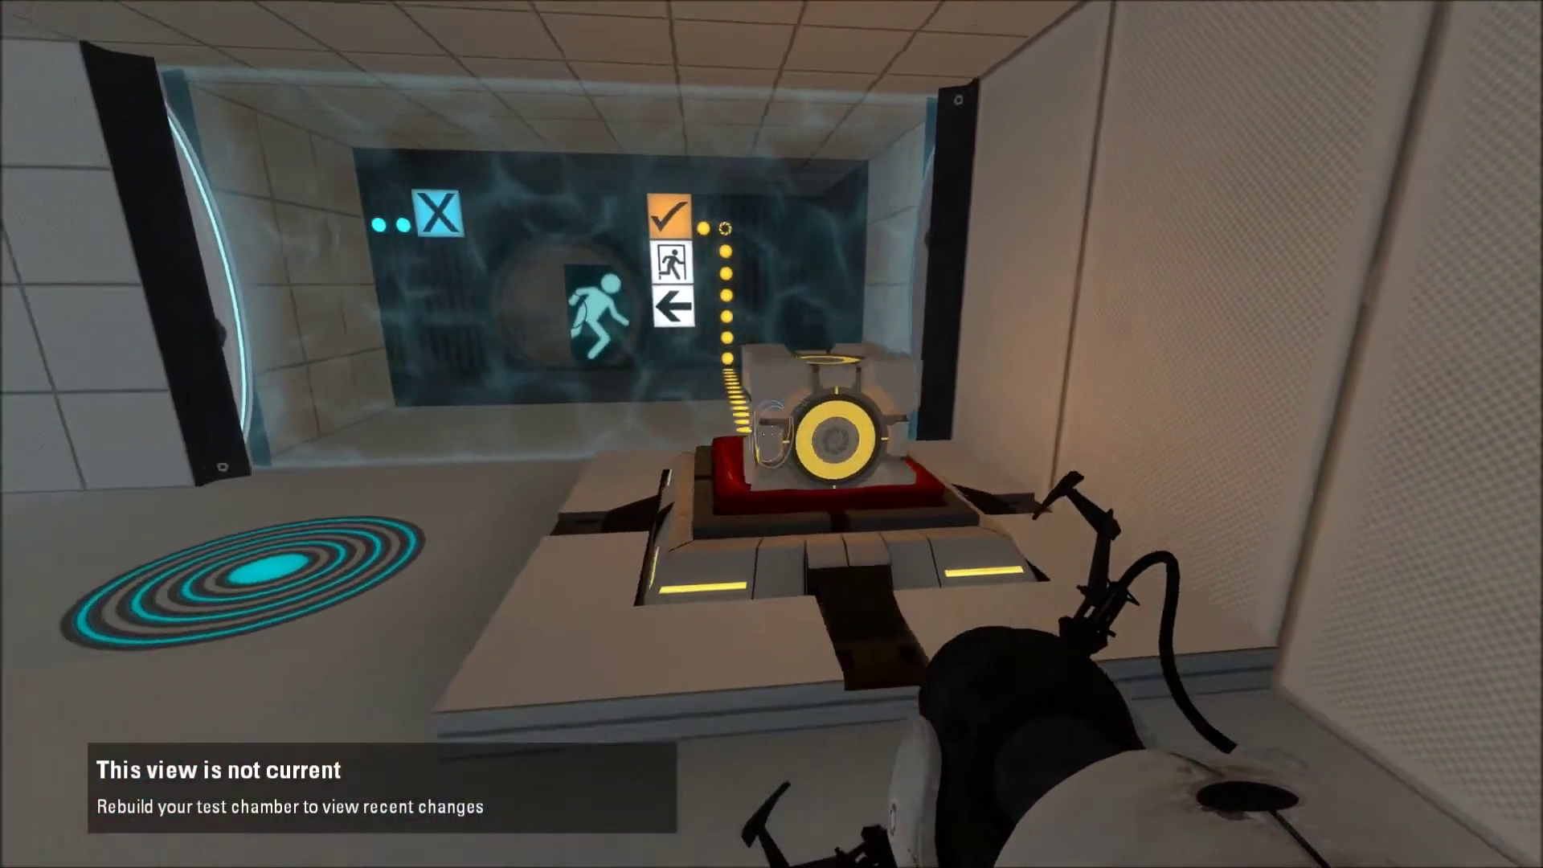
{"action": "key", "text": "a"}
{"action": "key", "text": "w"}
{"action": "key", "text": "a"}
{"action": "key", "text": "w"}
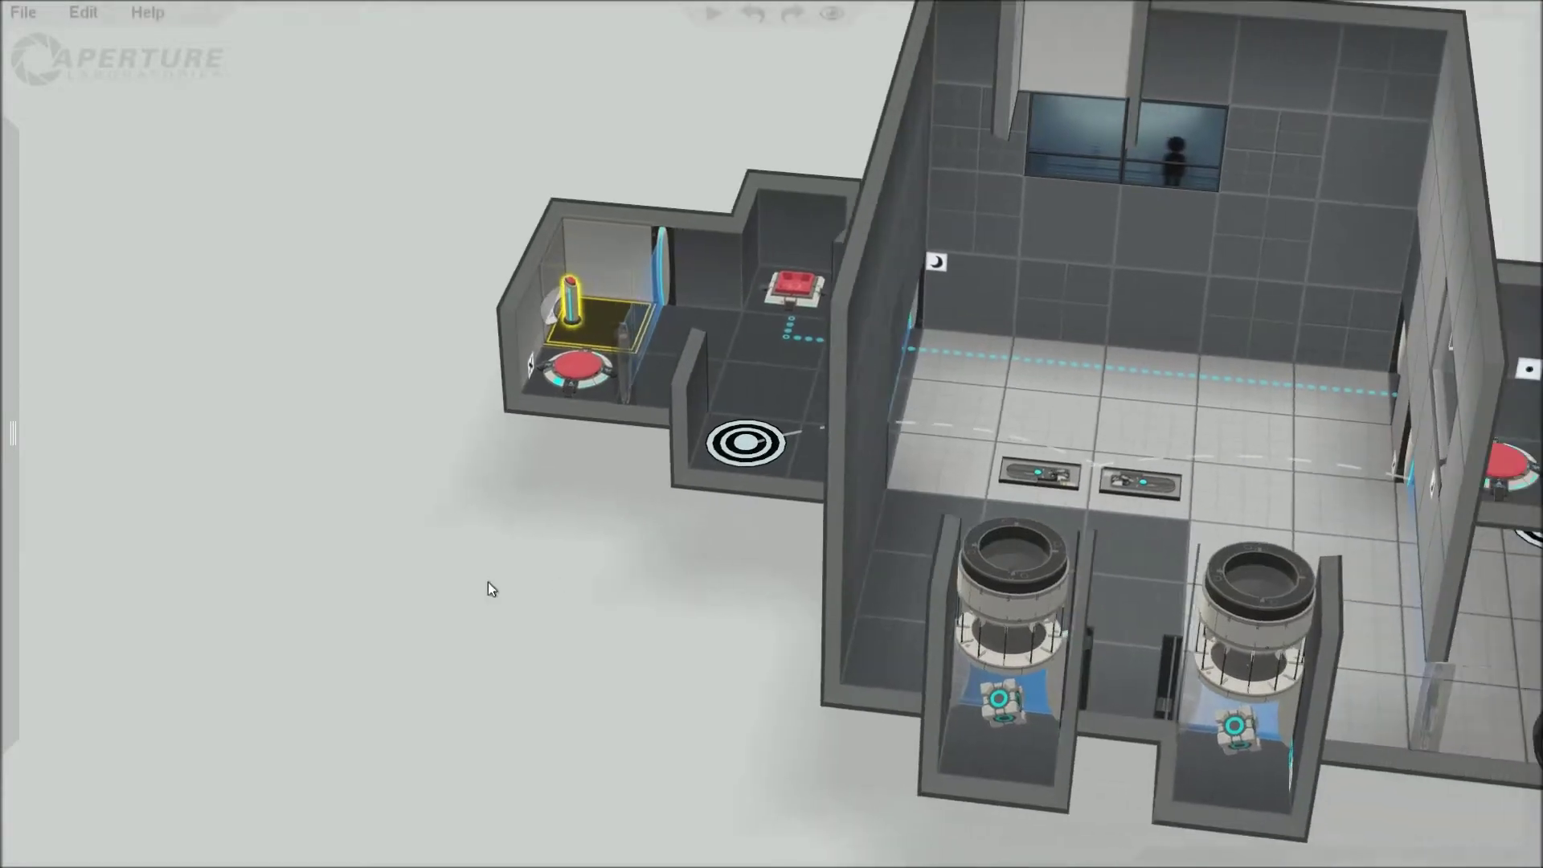
Move the faith plate's target in the lower side room to the corner floor tile beside the round door
{"action": "middle_click_drag", "start_coordinate": [489, 582], "coordinate": [977, 622]}
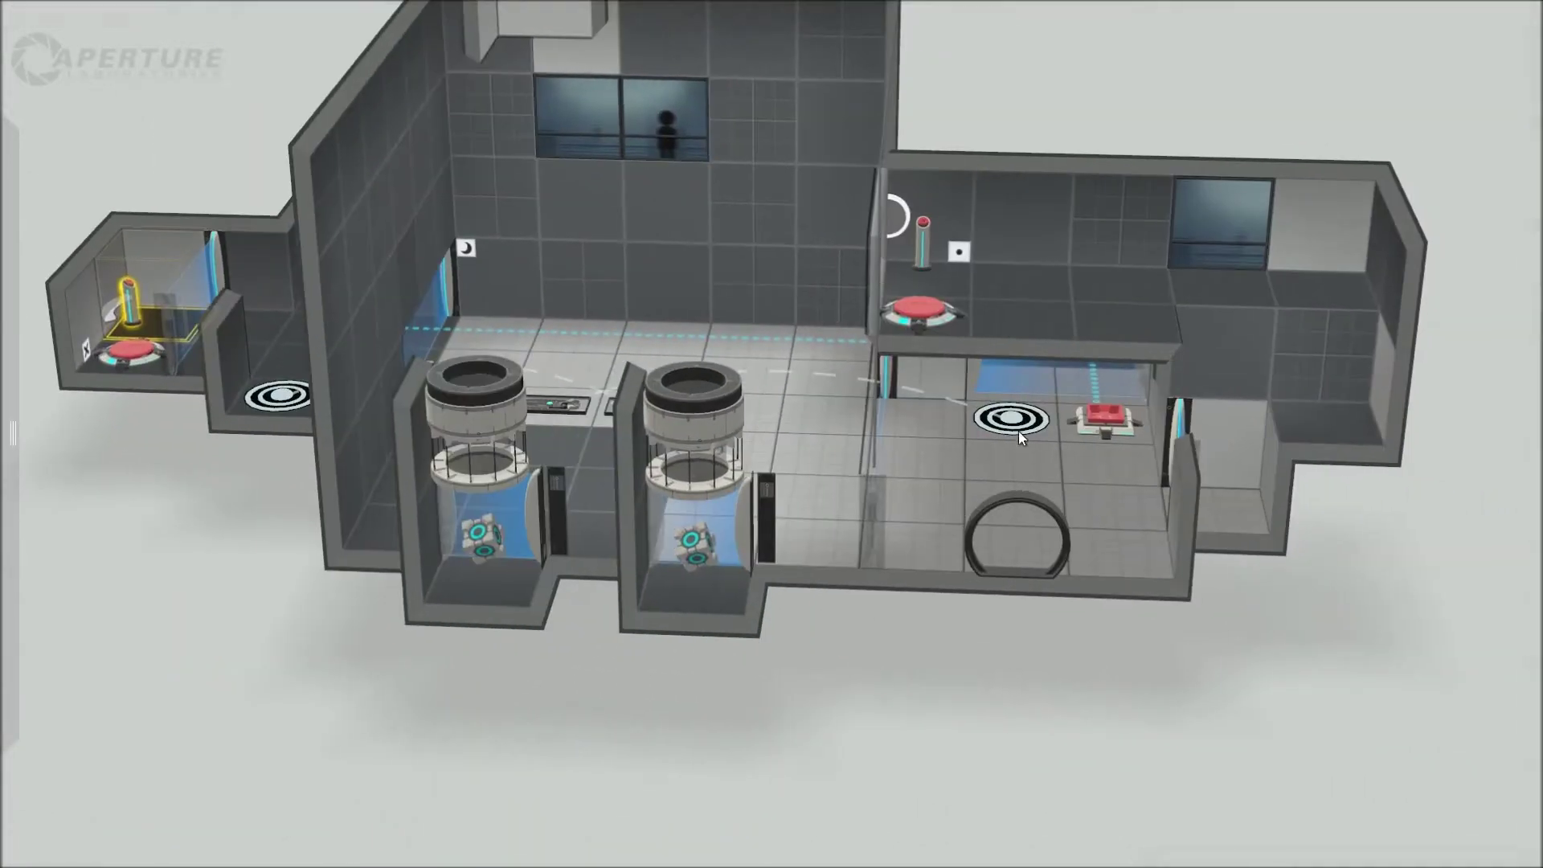
{"action": "middle_click_drag", "start_coordinate": [1264, 666], "coordinate": [1397, 656]}
{"action": "right_click_drag", "start_coordinate": [1075, 605], "coordinate": [1206, 619]}
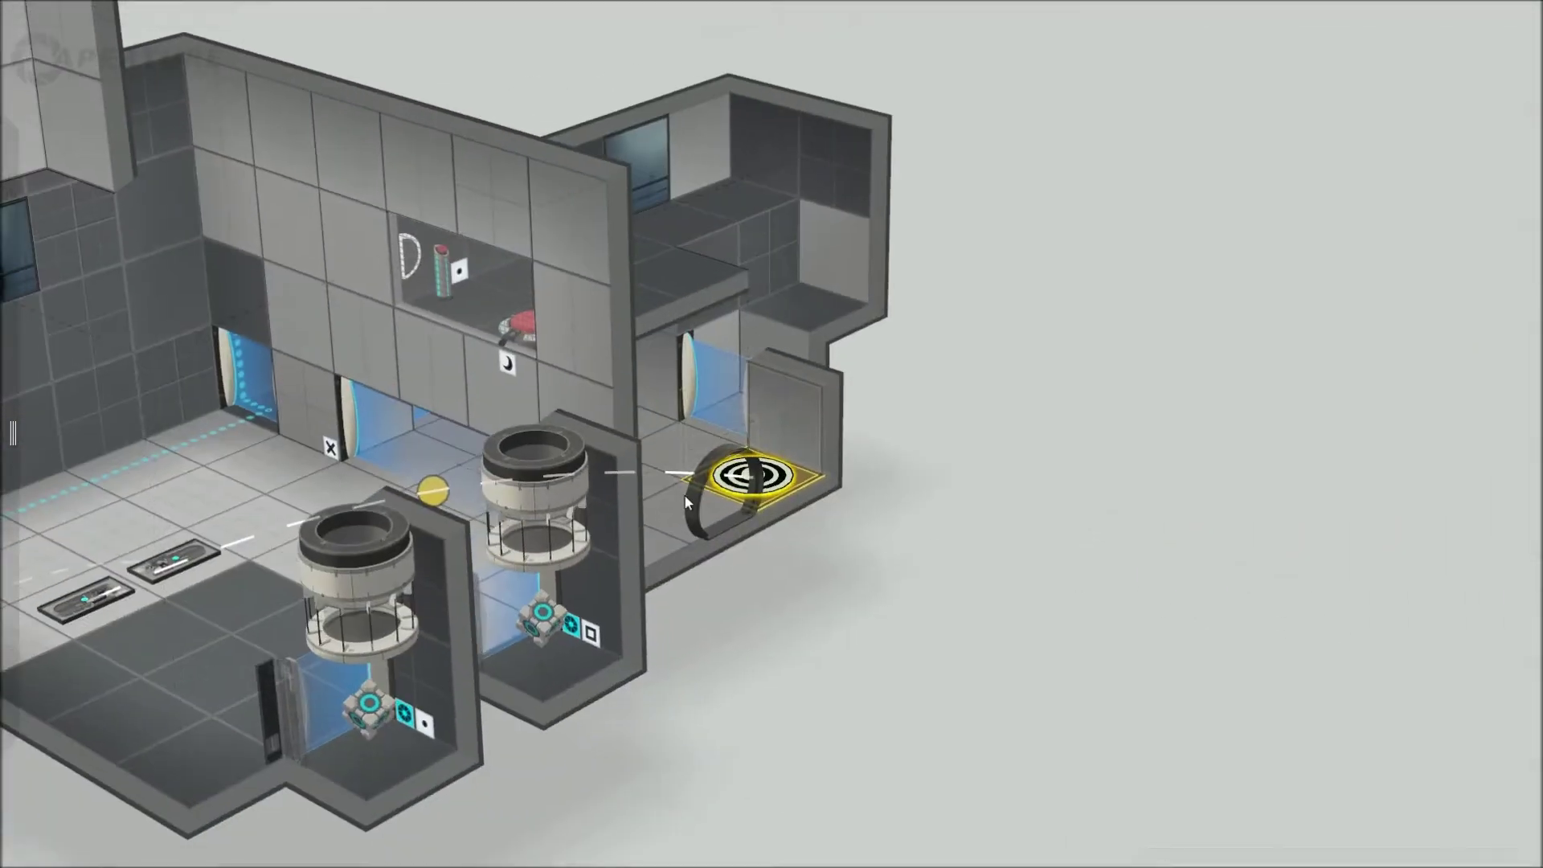
{"action": "right_click_drag", "start_coordinate": [736, 497], "coordinate": [951, 681]}
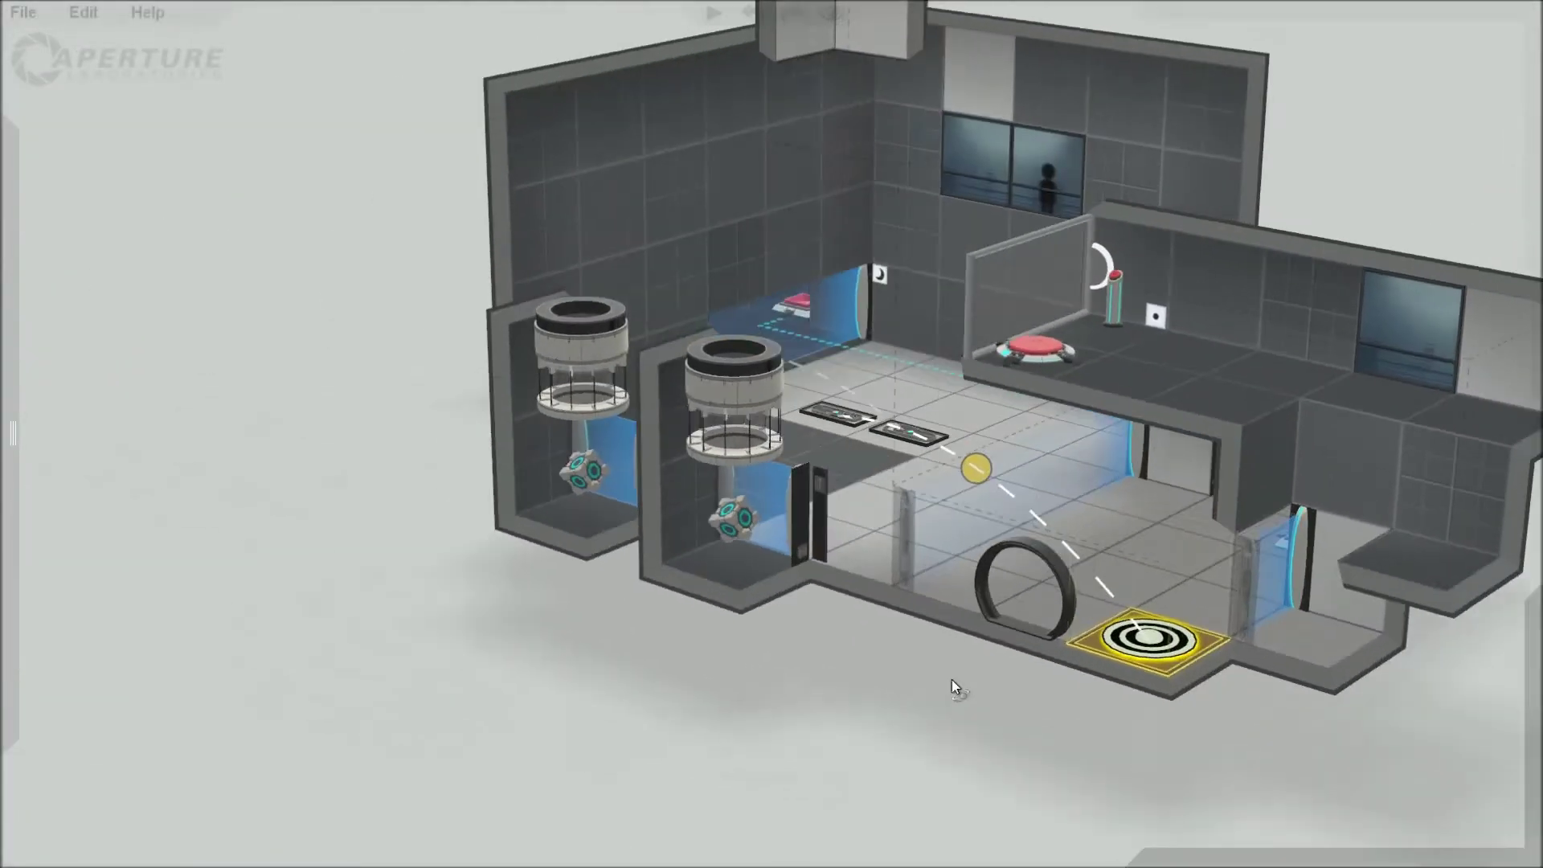
Check the chamber from both sides in the editor and rebuild it for another playtest
{"action": "right_click_drag", "start_coordinate": [805, 680], "coordinate": [1447, 723]}
{"action": "right_click_drag", "start_coordinate": [955, 643], "coordinate": [1167, 618]}
{"action": "middle_click_drag", "start_coordinate": [291, 145], "coordinate": [518, 98]}
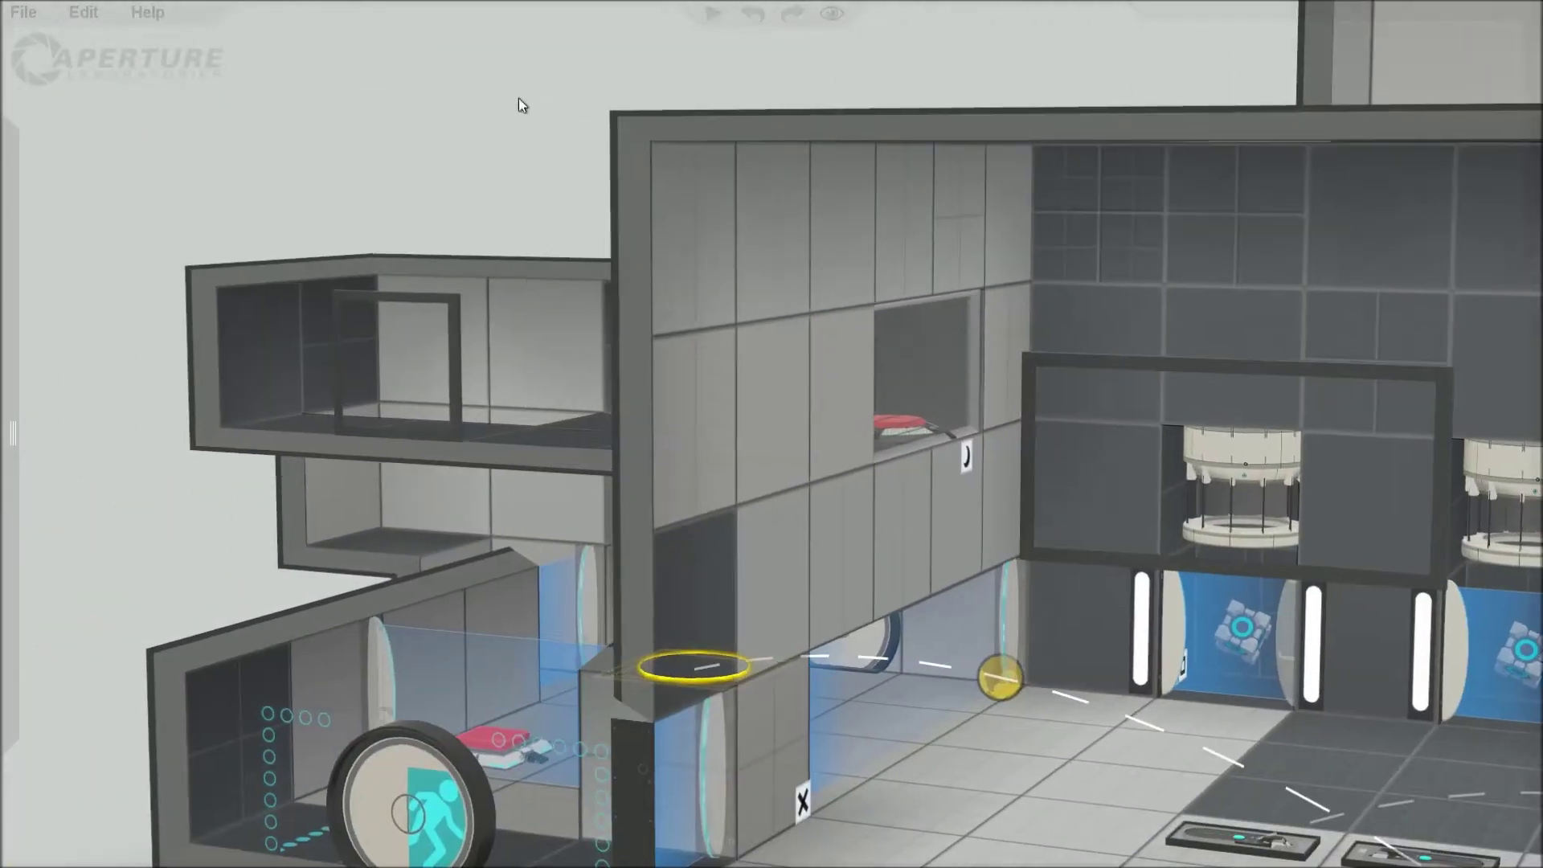
{"action": "right_click_drag", "start_coordinate": [434, 91], "coordinate": [522, 114]}
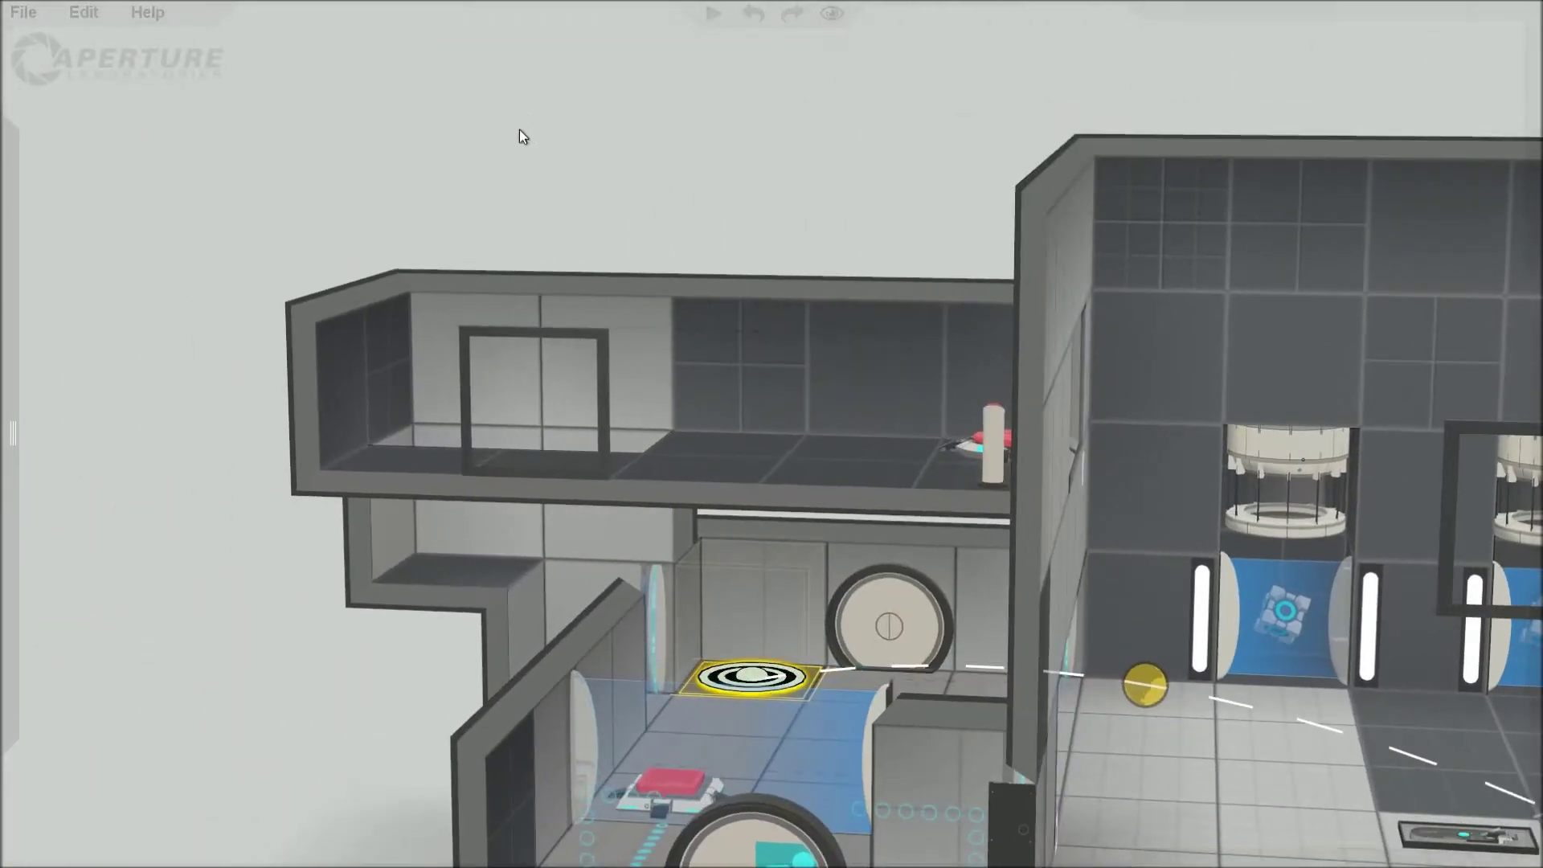
{"action": "scroll", "coordinate": [520, 130], "scroll_direction": "down", "scroll_amount": 4}
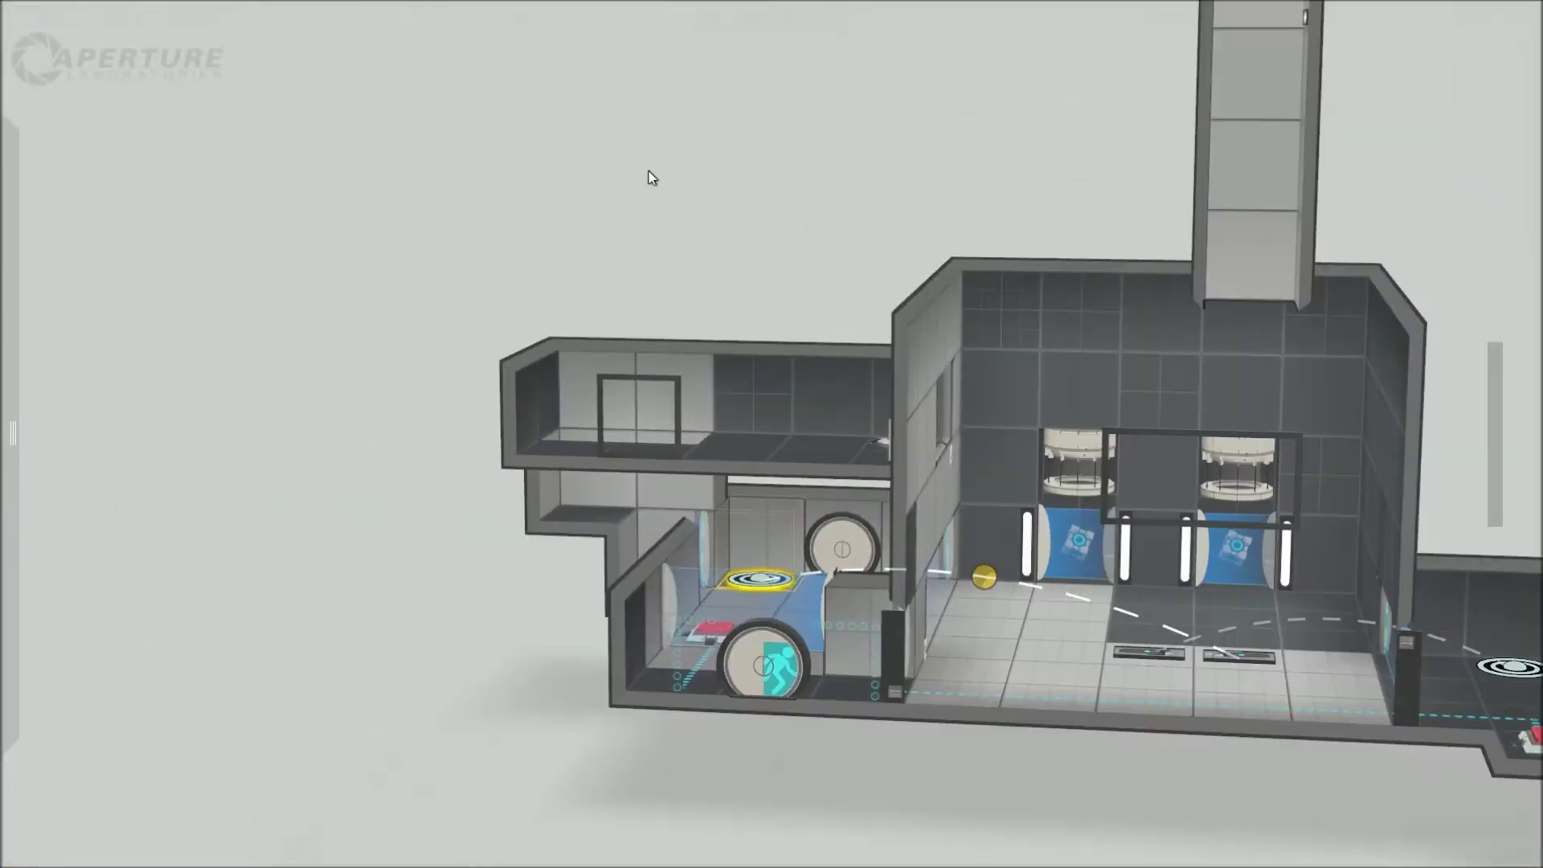
{"action": "right_click_drag", "start_coordinate": [727, 169], "coordinate": [384, 192]}
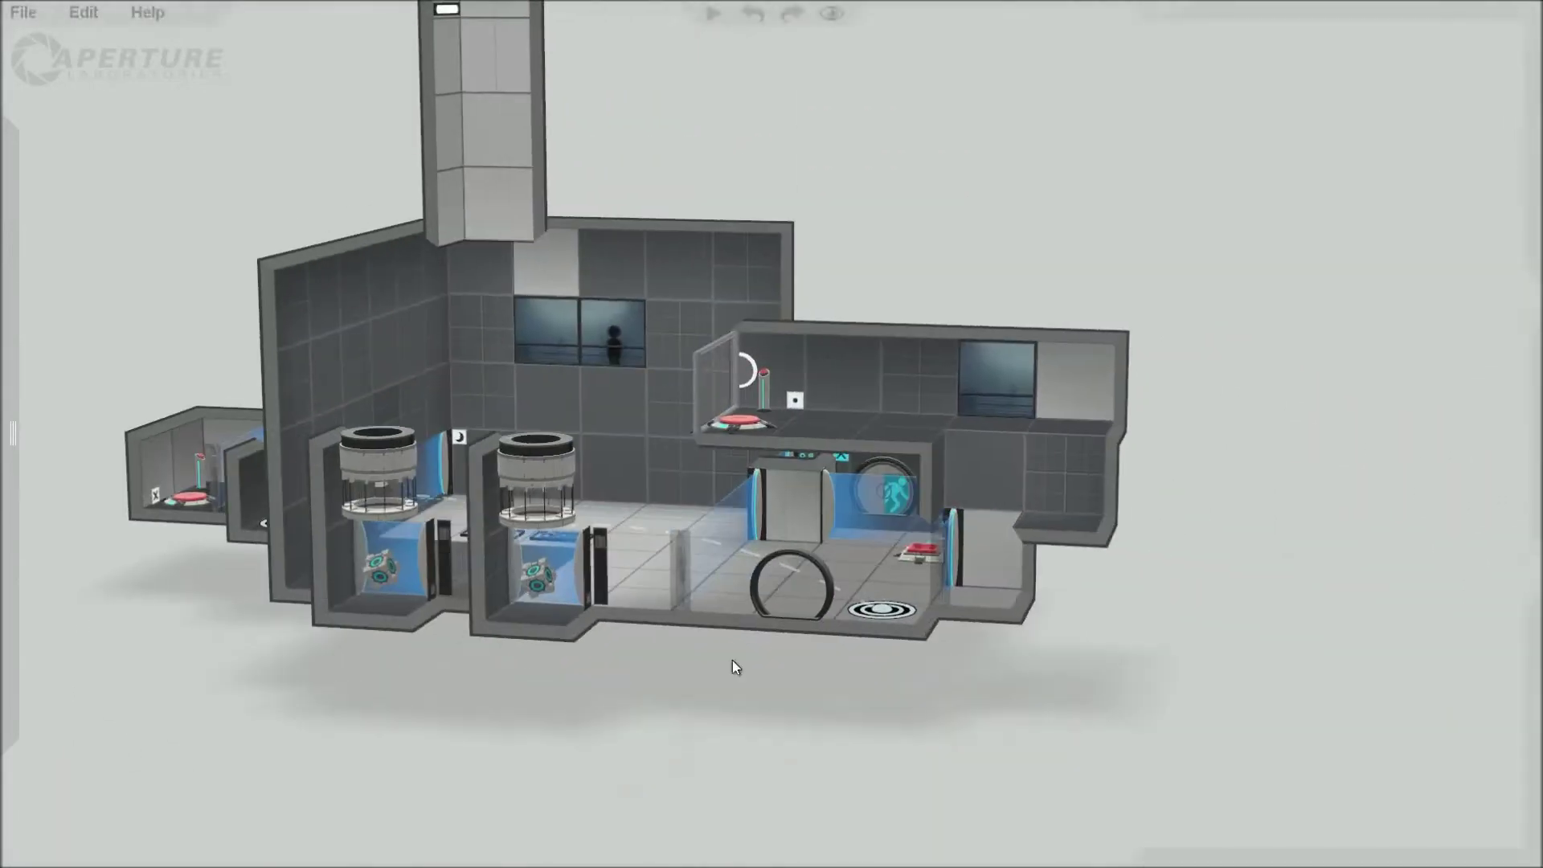
{"action": "right_click_drag", "start_coordinate": [361, 705], "coordinate": [786, 685]}
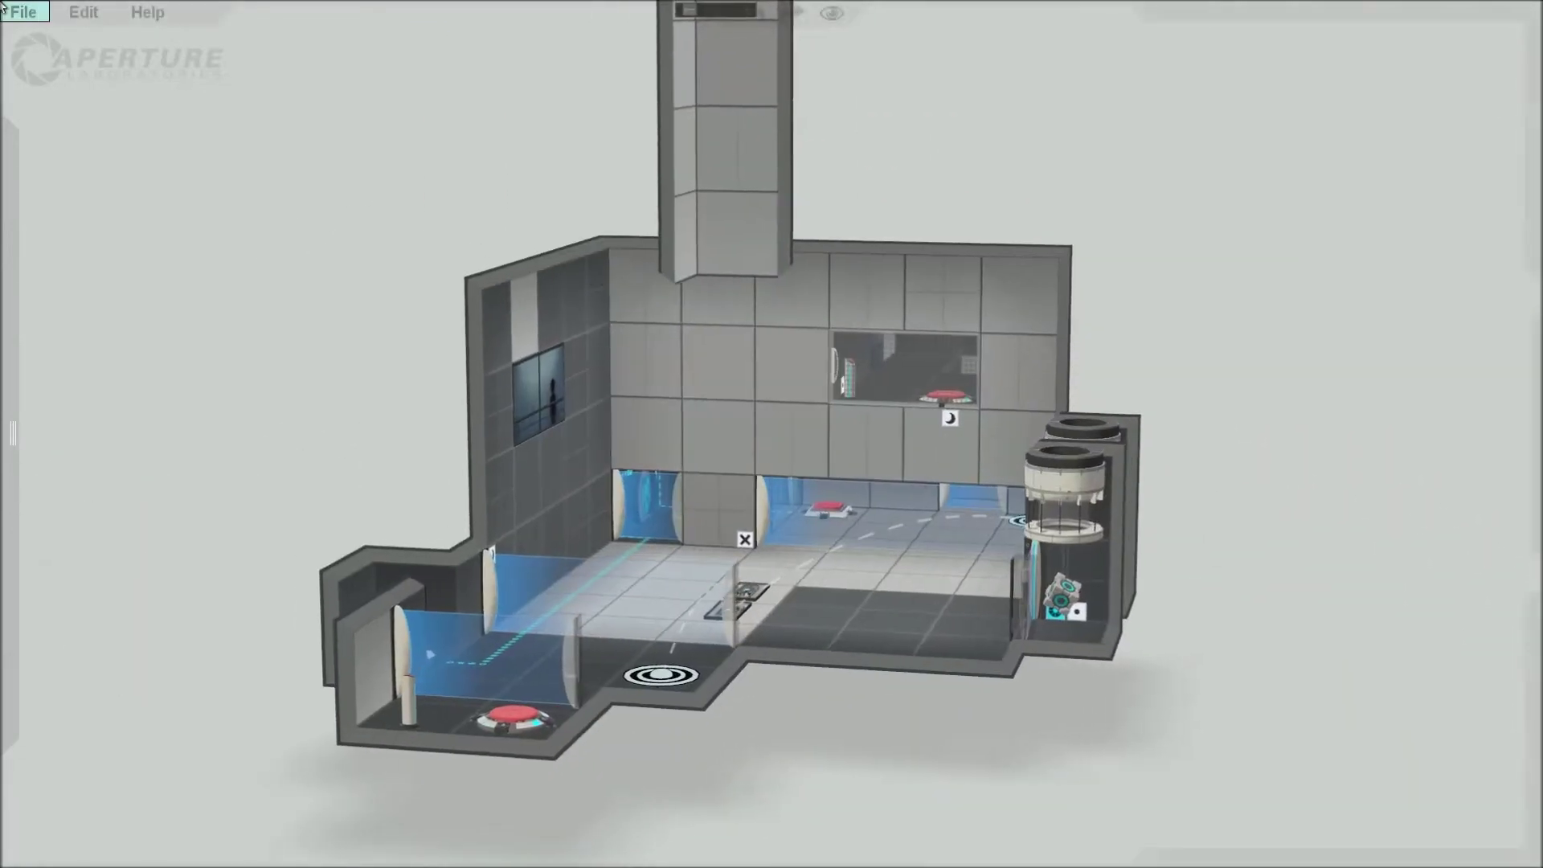
{"action": "left_click", "coordinate": [2, 6]}
{"action": "left_click", "coordinate": [69, 206]}
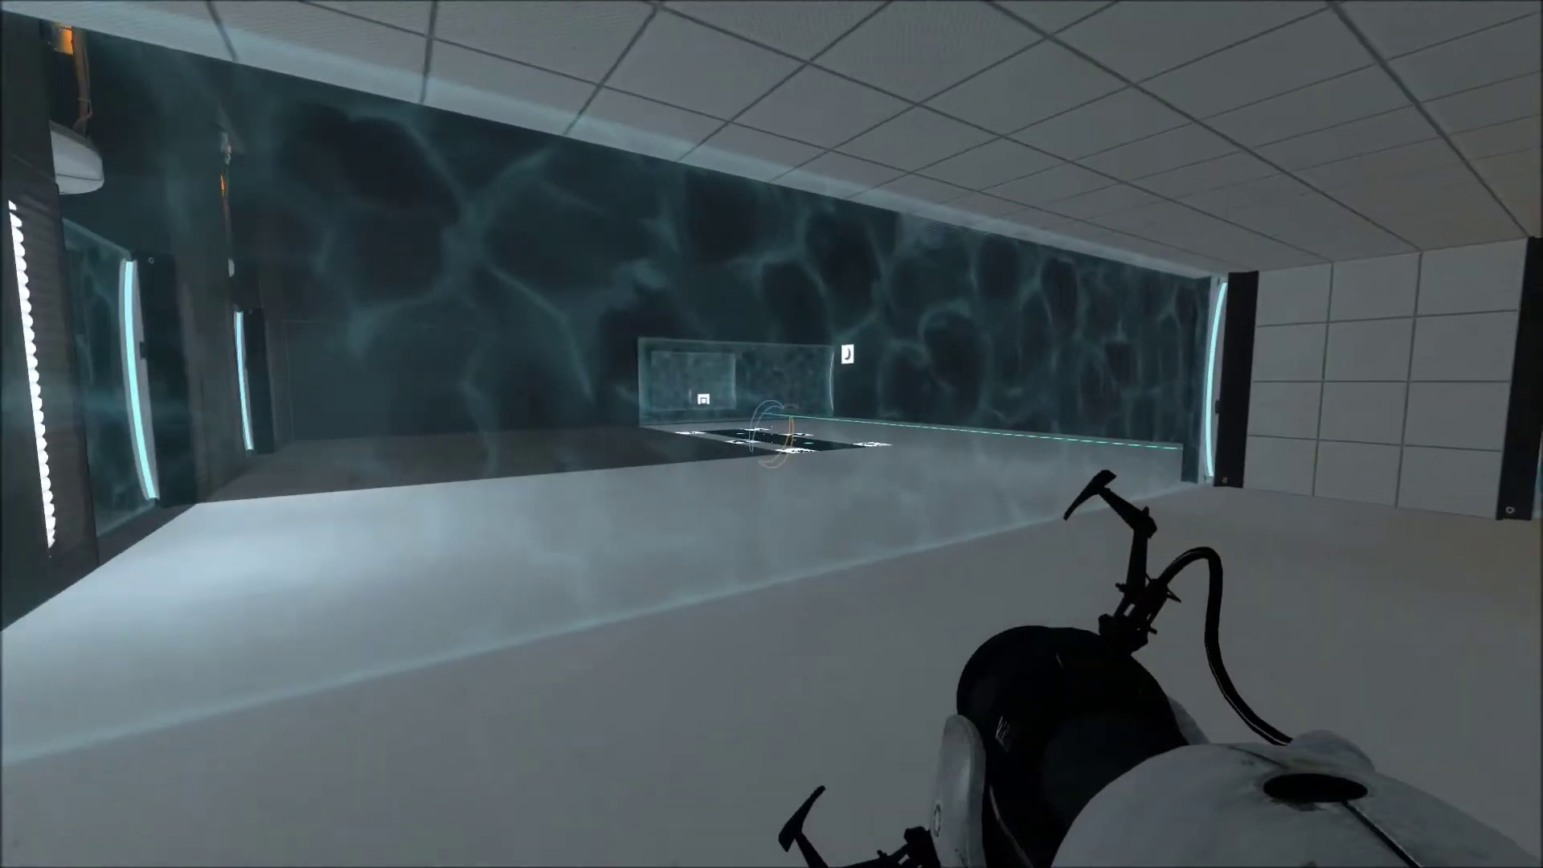
Walk to the shaft off the lower side room and place portals on its white surfaces to reach the upper room
{"action": "key", "text": "w"}
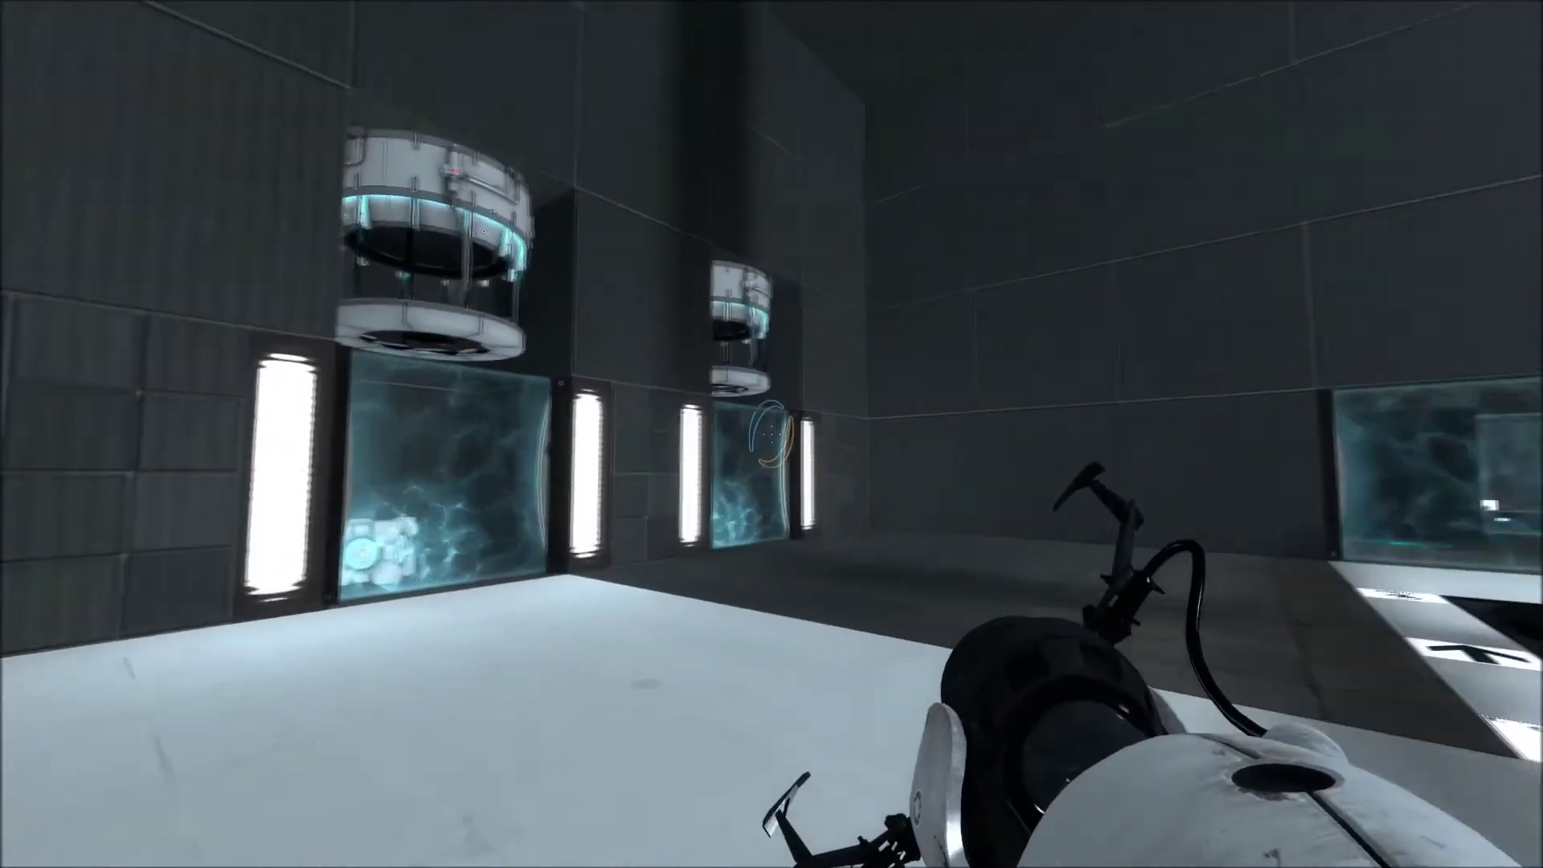
{"action": "key", "text": "w"}
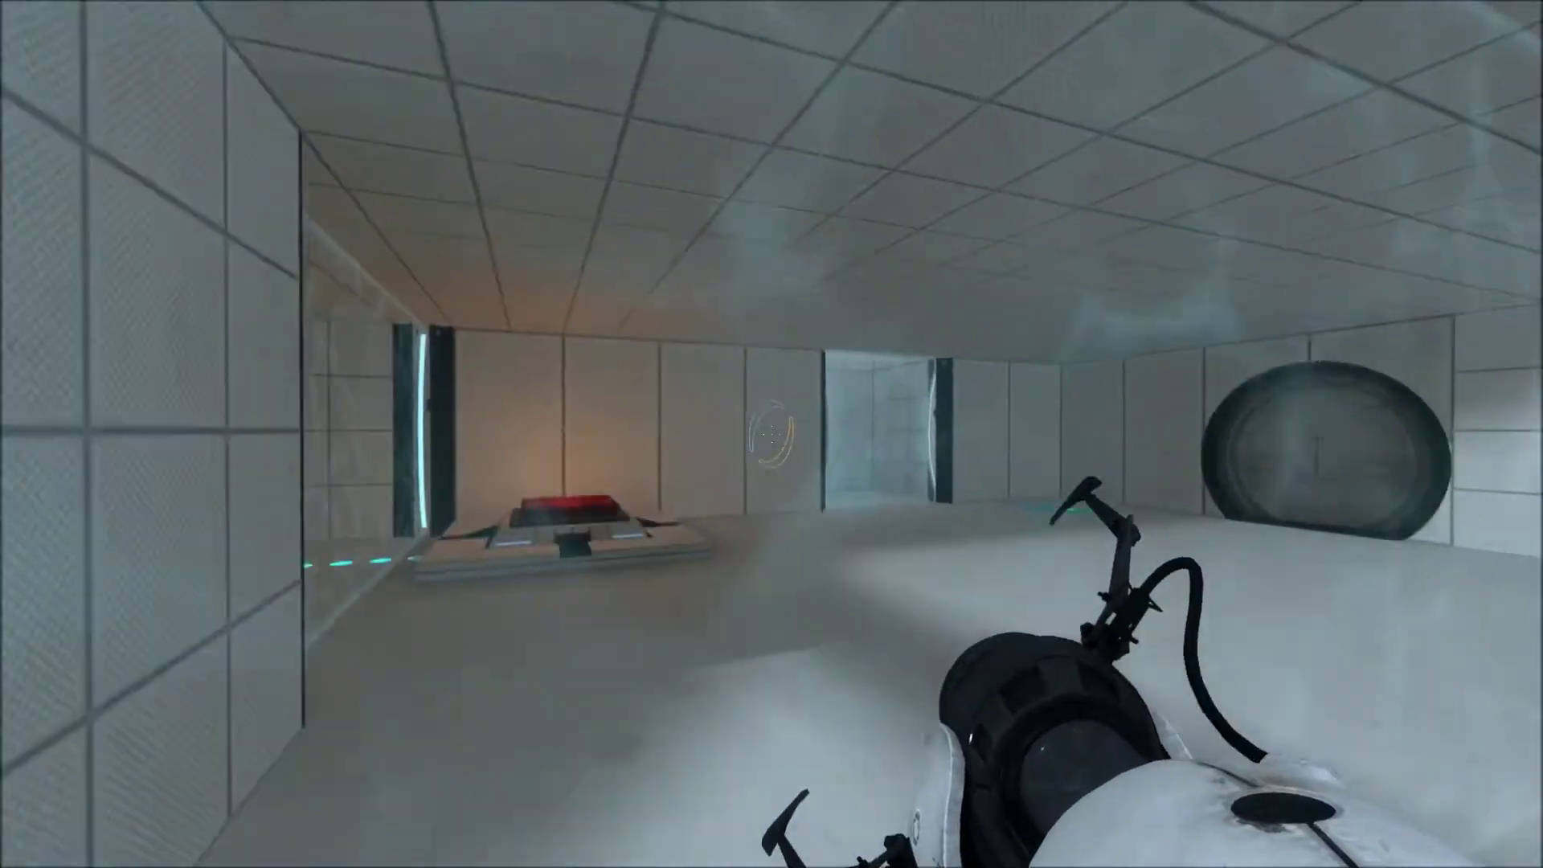
{"action": "key", "text": "w"}
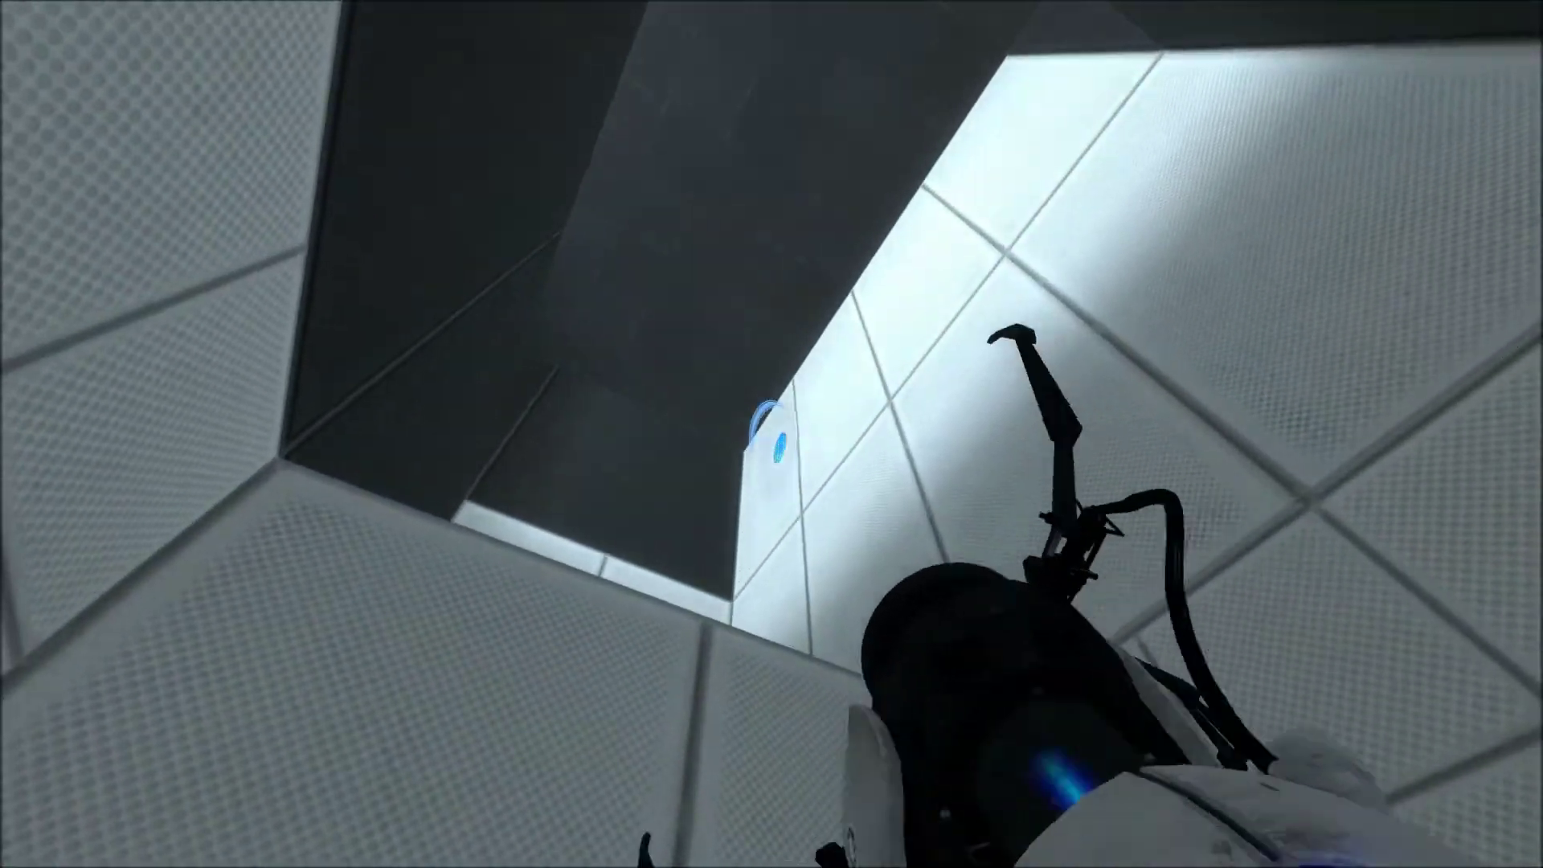
{"action": "right_click", "coordinate": [771, 434]}
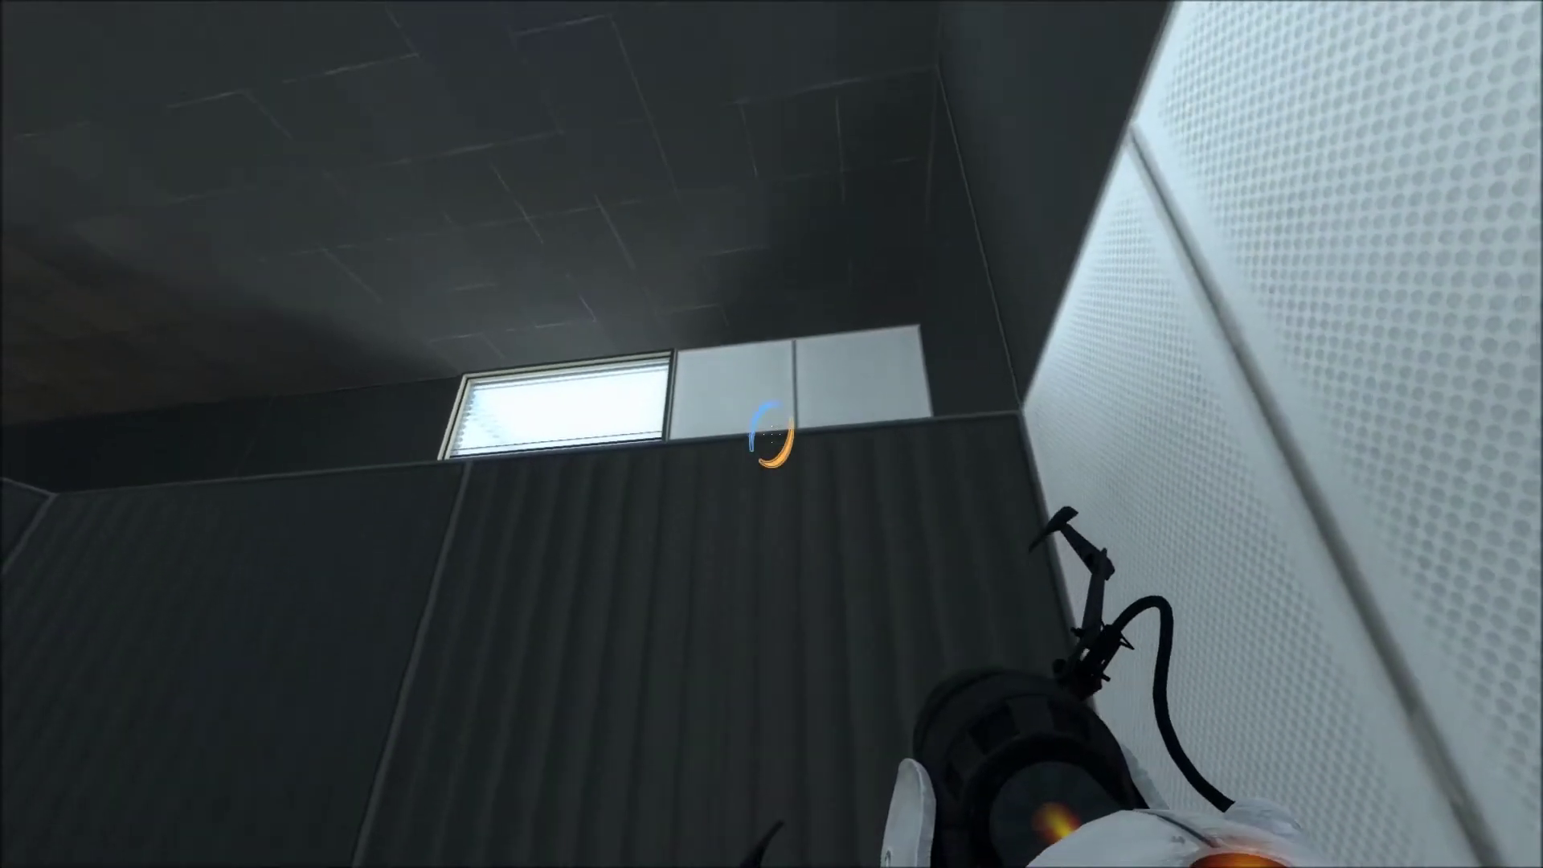
{"action": "left_click", "coordinate": [772, 435]}
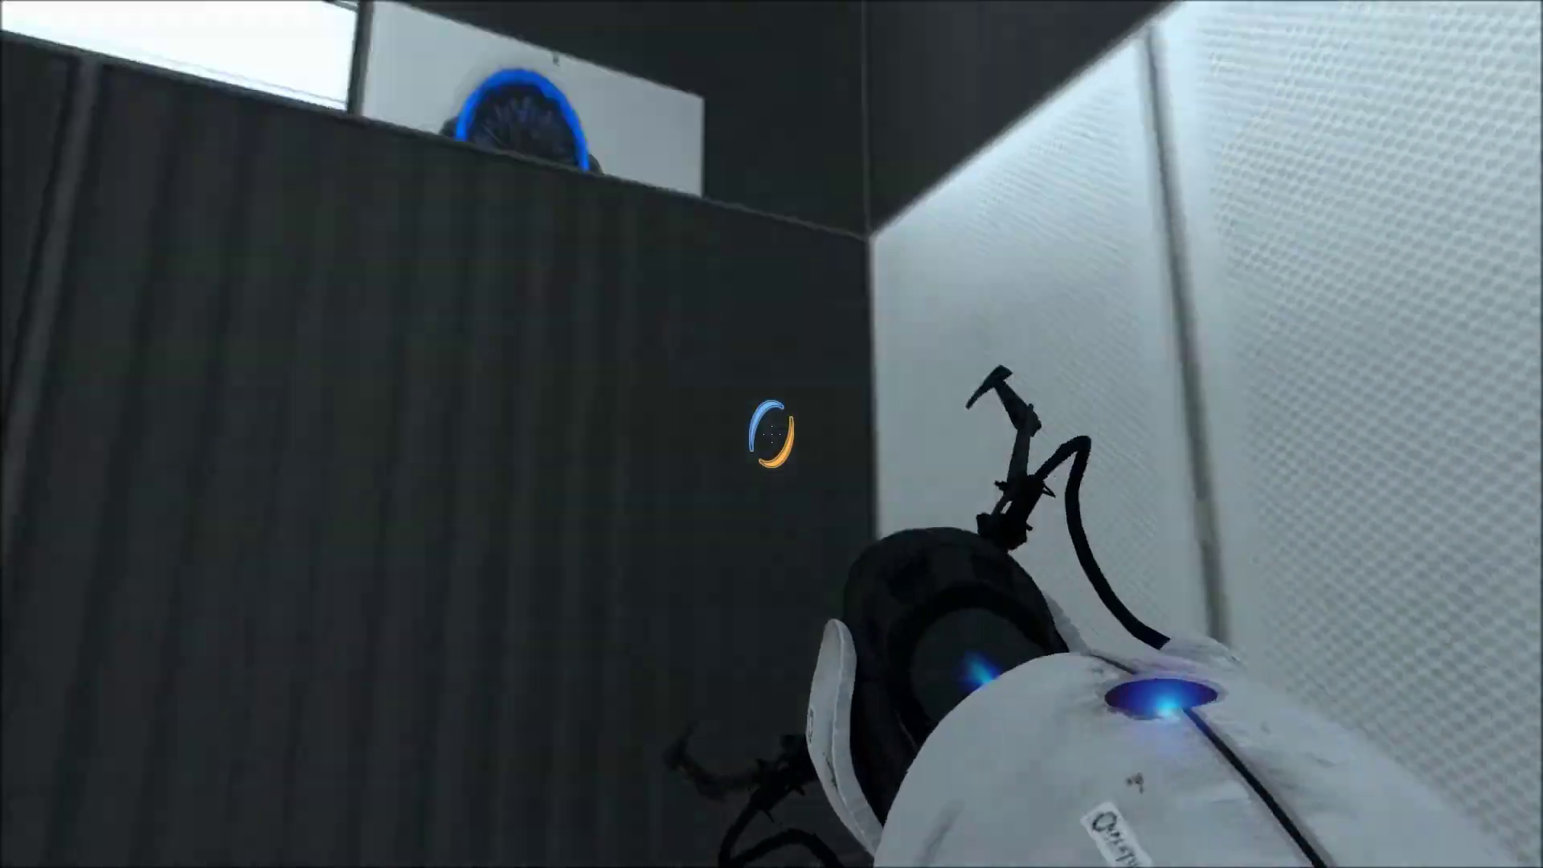
{"action": "right_click", "coordinate": [772, 434]}
{"action": "key", "text": "w"}
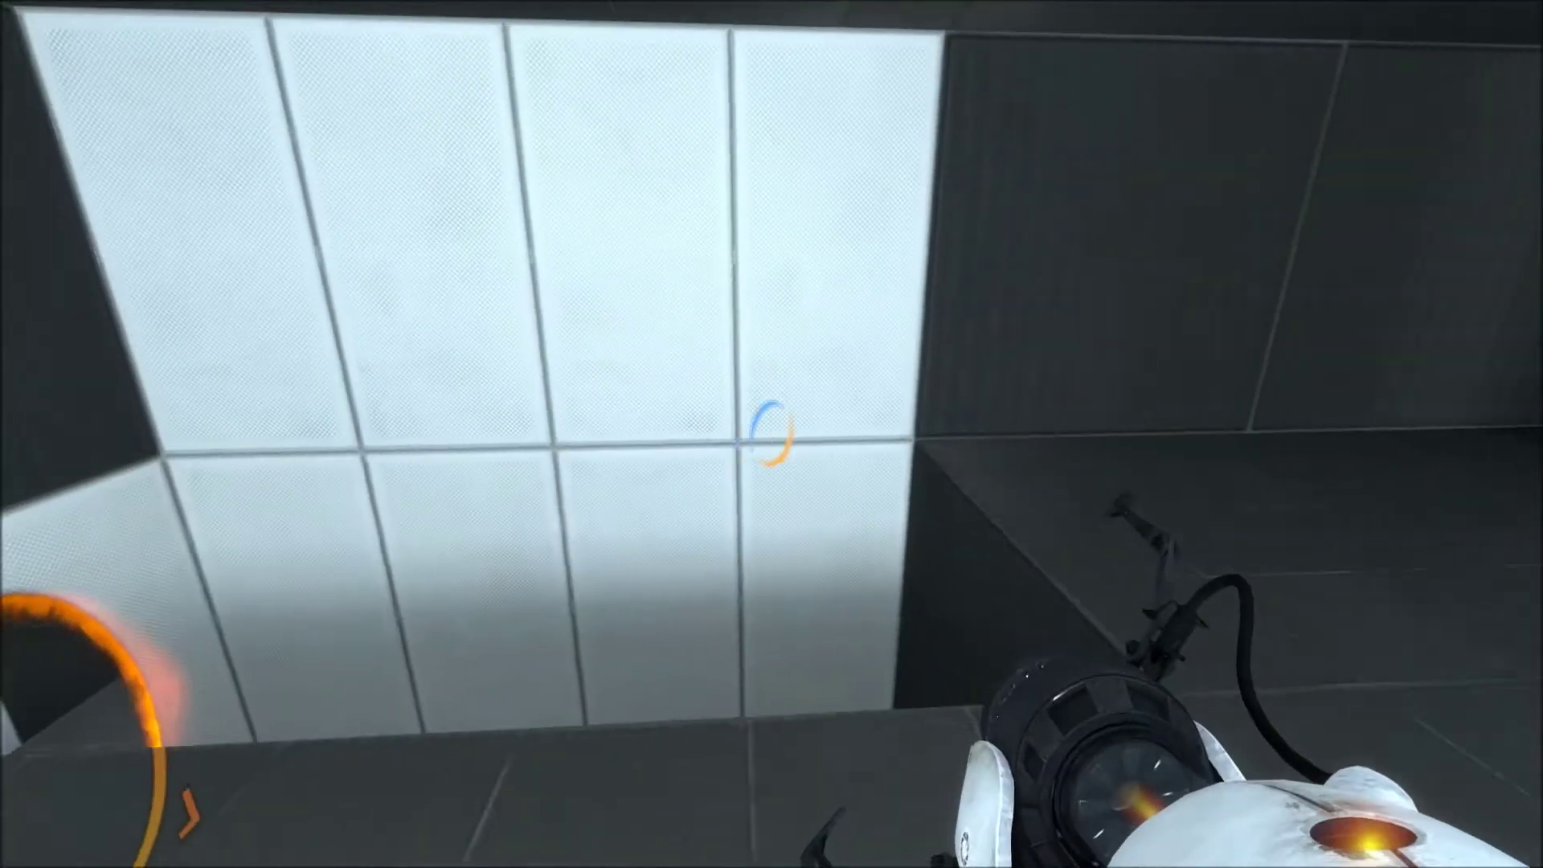
Look over the upper room's pit, switch to the editor and make the upper white wall section above it non-portalable
{"action": "key", "text": "s"}
{"action": "key", "text": "d"}
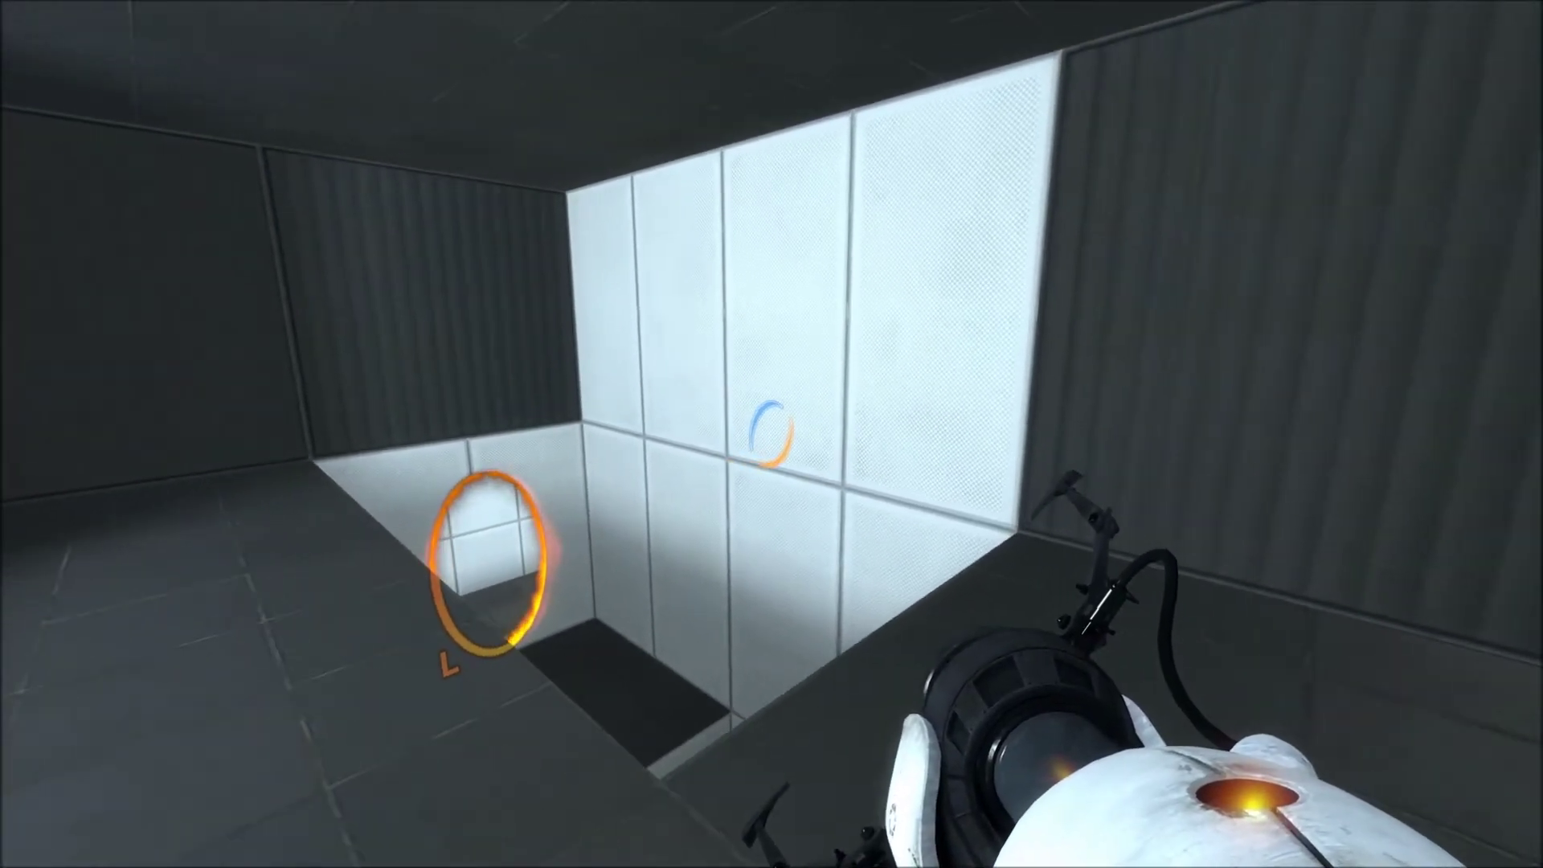
{"action": "key", "text": "s"}
{"action": "key", "text": "w"}
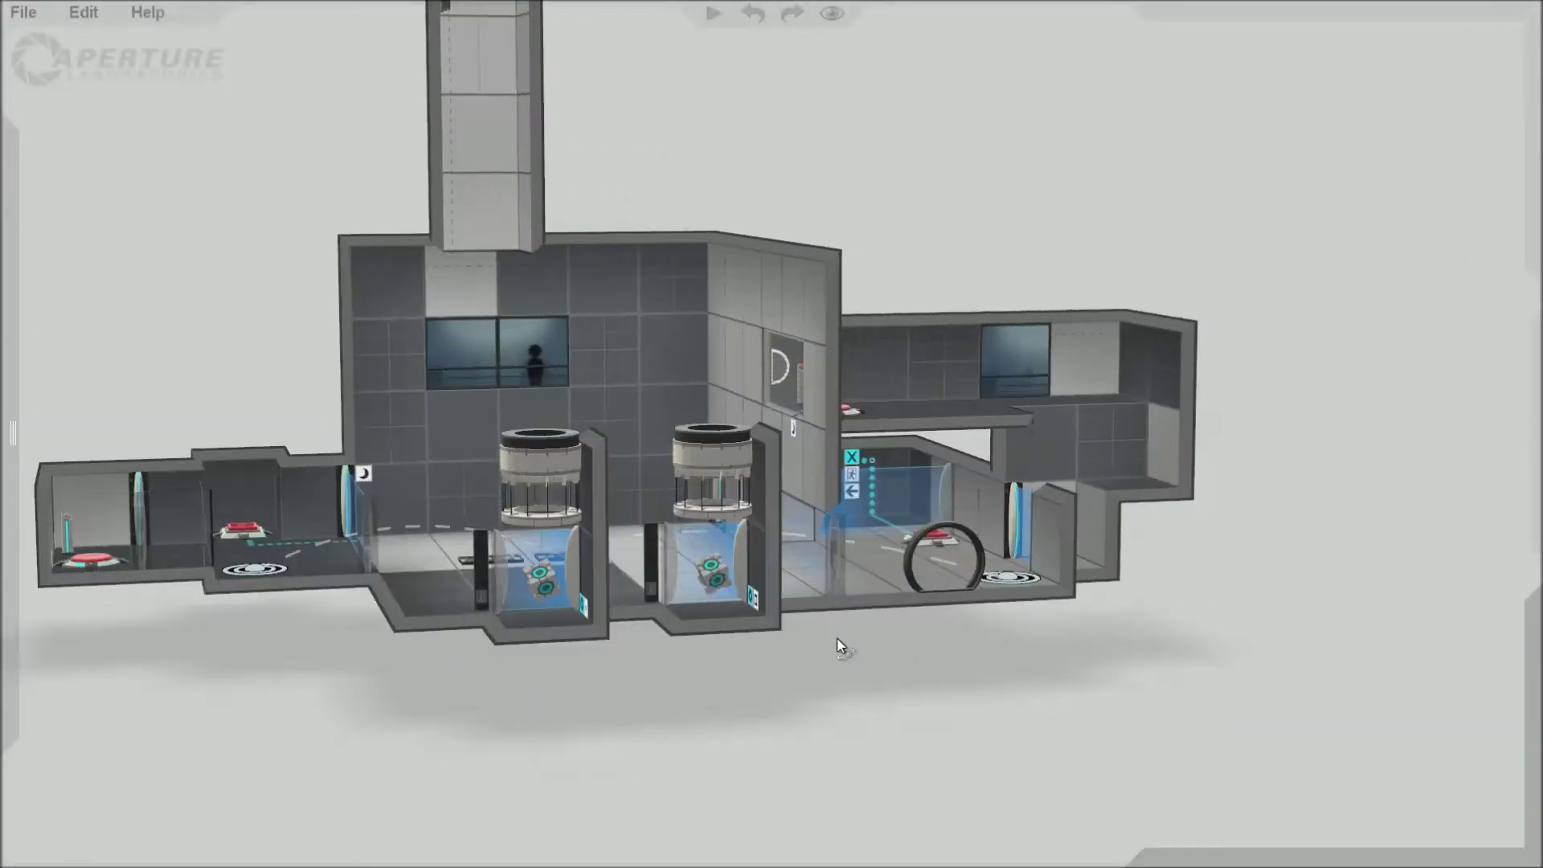
{"action": "left_click_drag", "start_coordinate": [837, 639], "coordinate": [129, 683]}
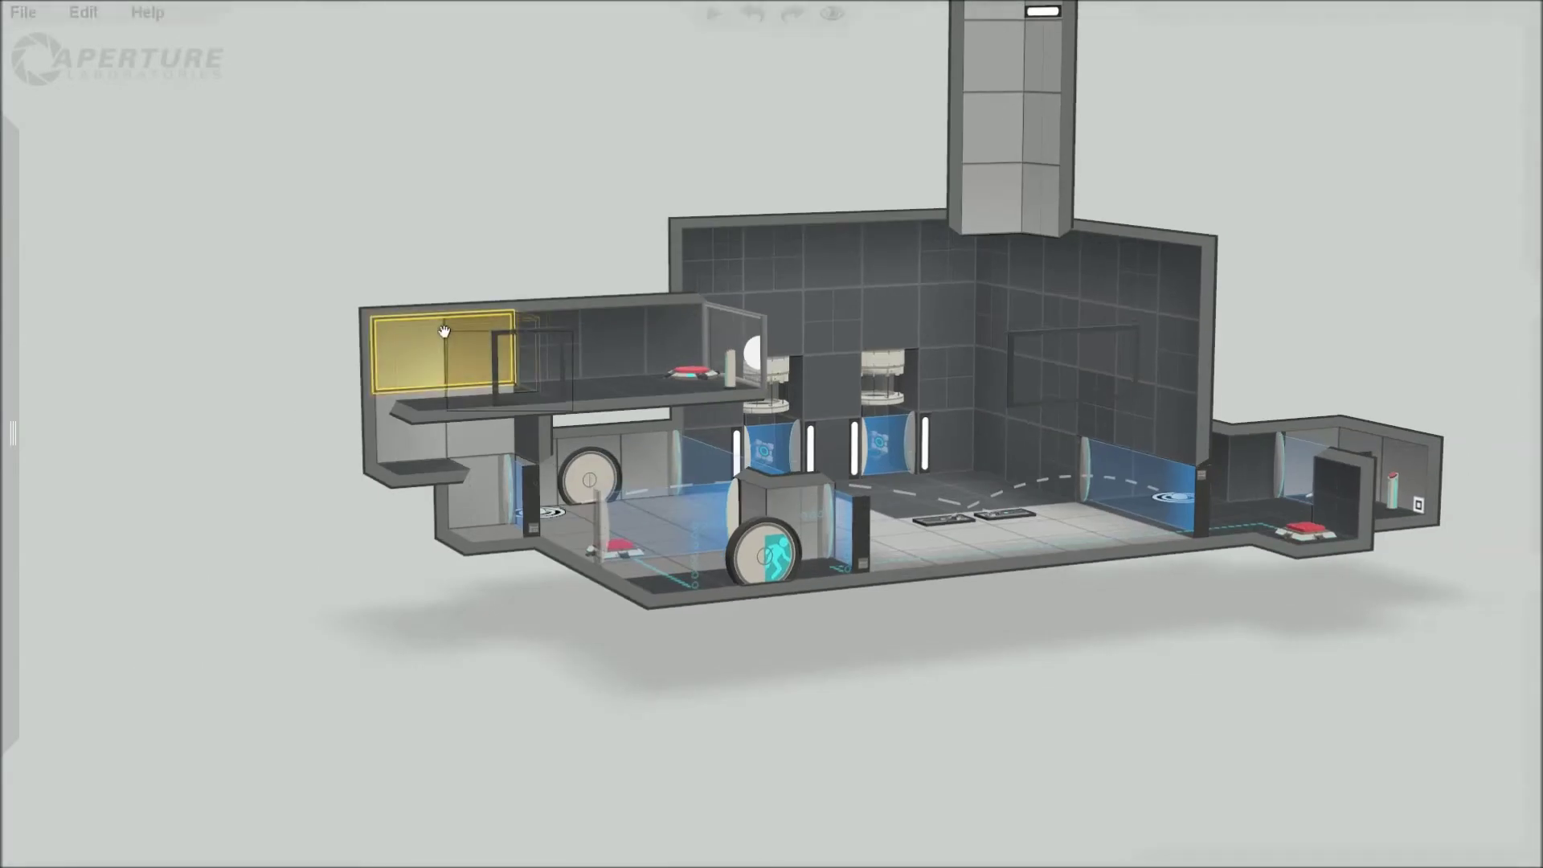
{"action": "left_click", "coordinate": [498, 377]}
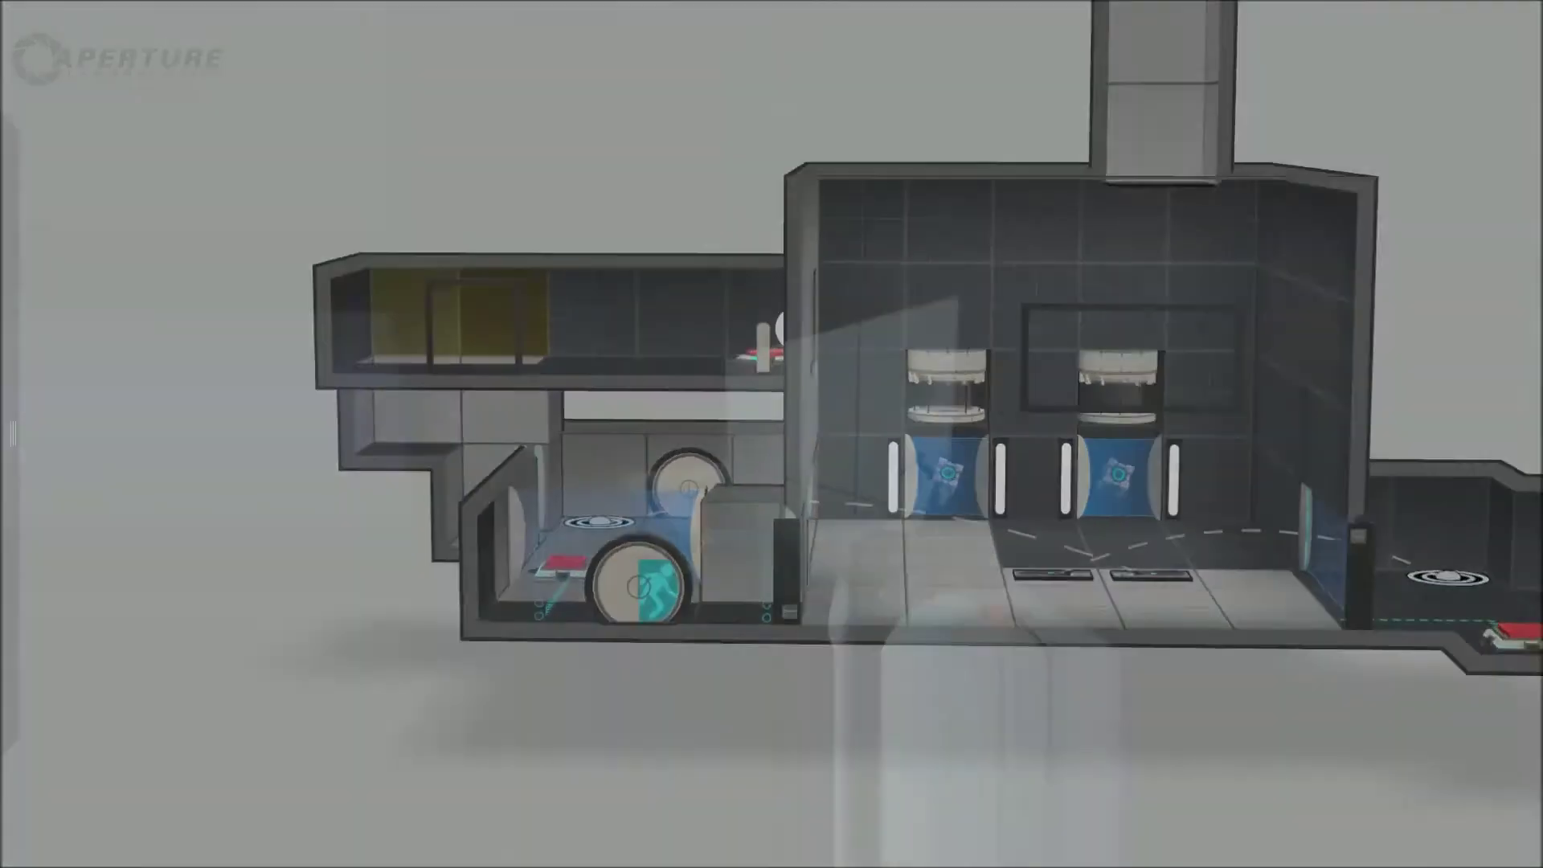
Return to the game view, fire a blue portal down the upper room's pit and check the pit in the editor
{"action": "key", "text": "w"}
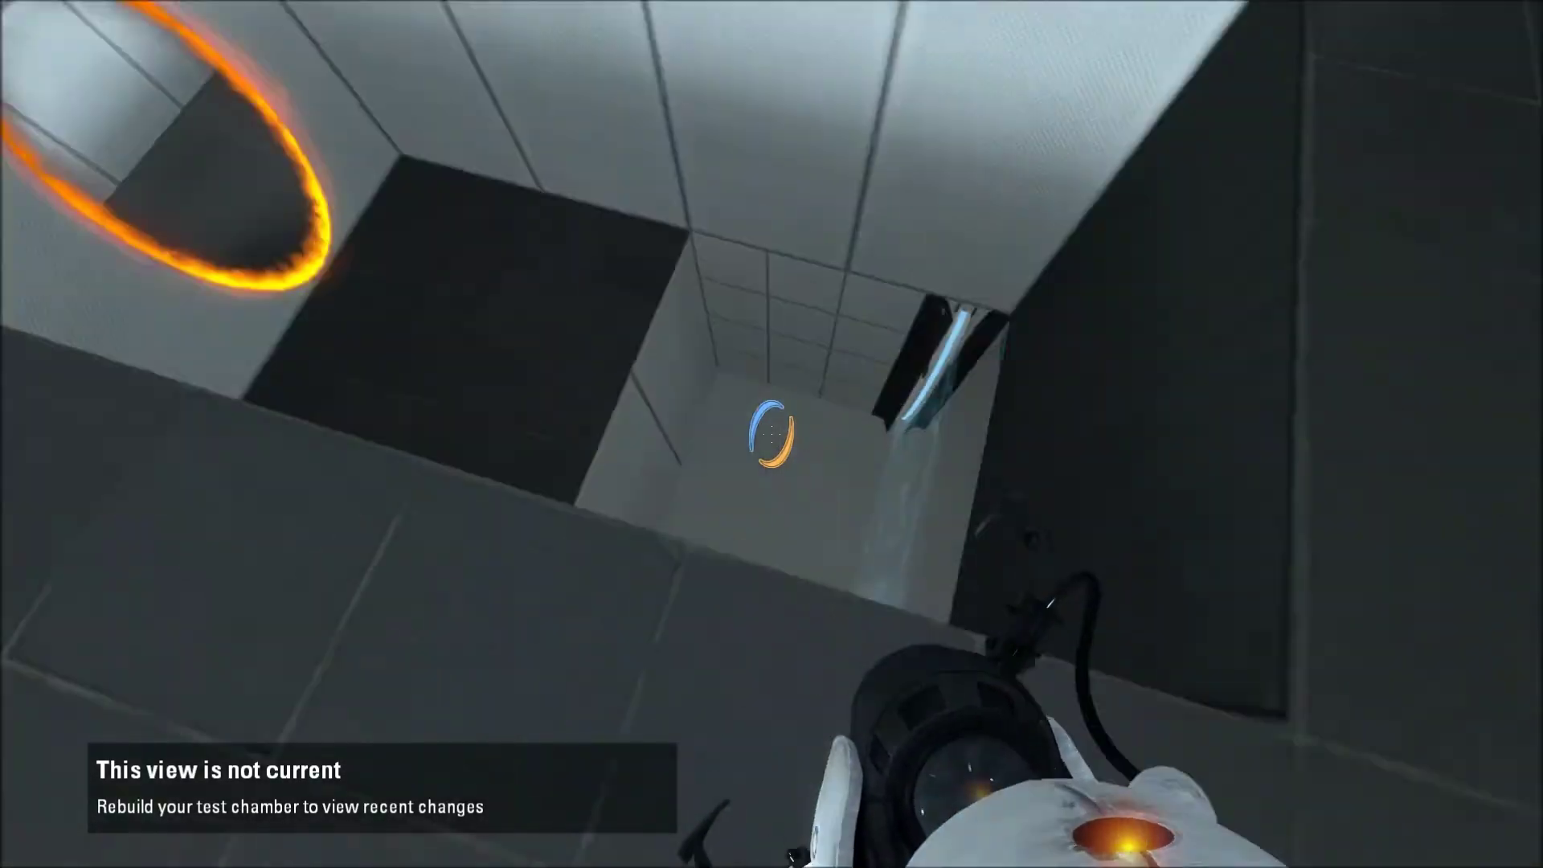
{"action": "left_click", "coordinate": [772, 434]}
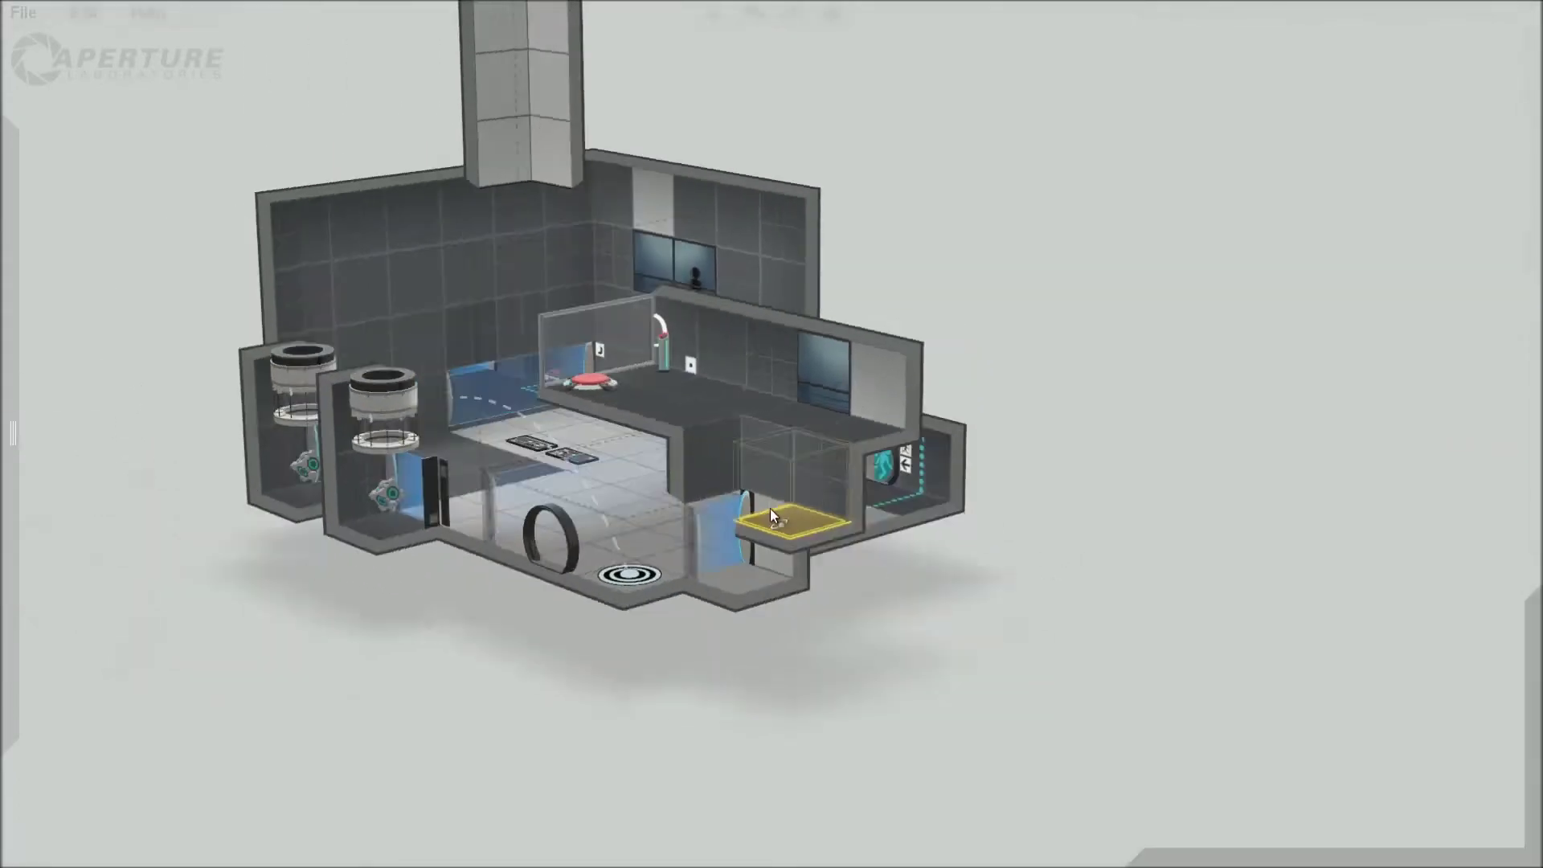
{"action": "left_click_drag", "start_coordinate": [913, 675], "coordinate": [771, 787]}
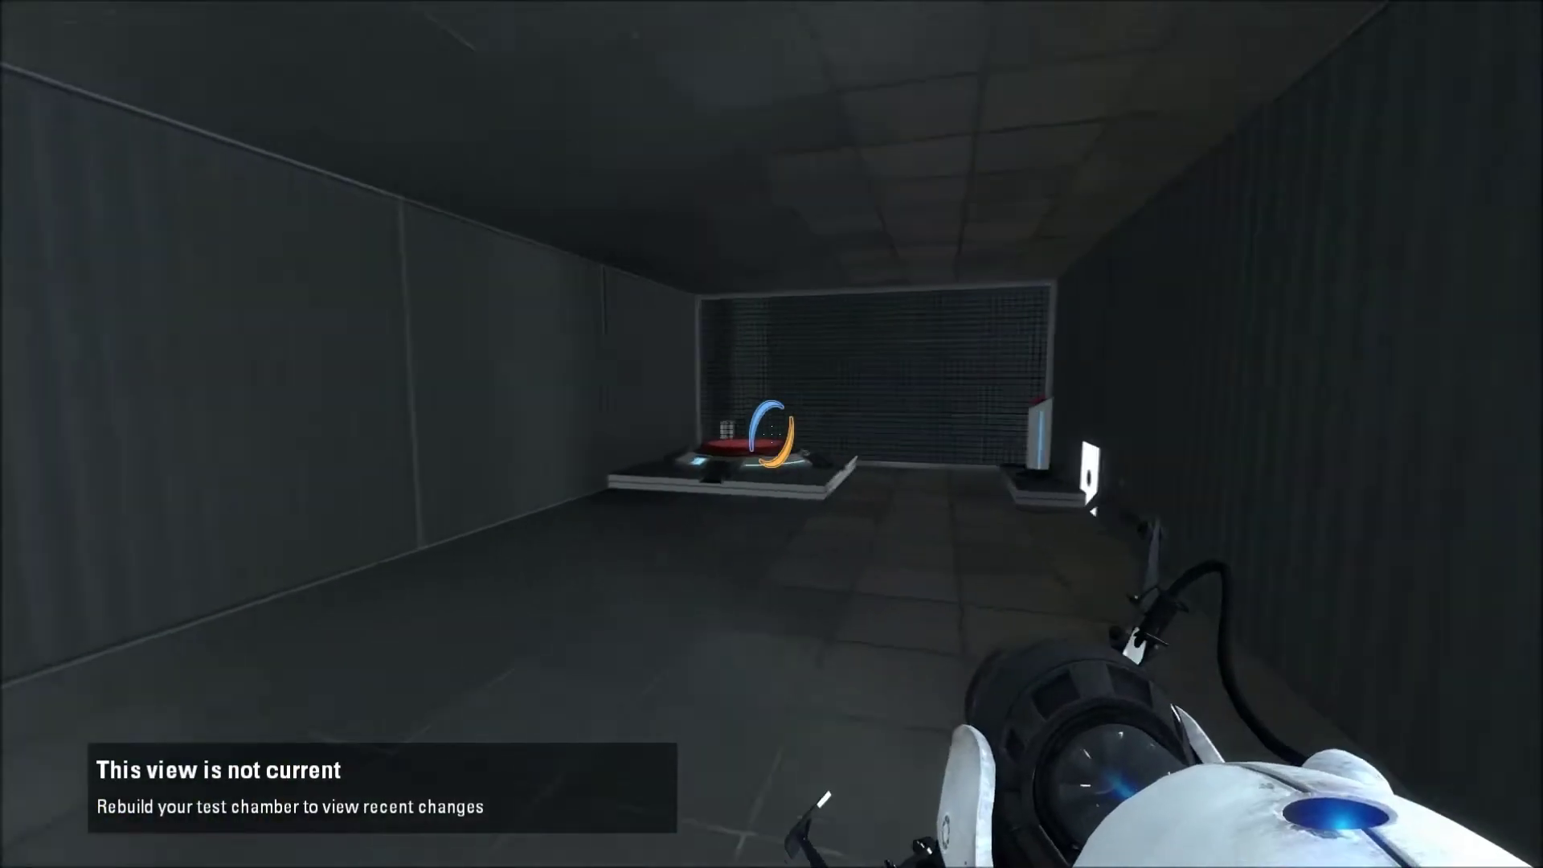
Fire an orange portal through the upper room's grating onto the white panel above the observation window and return to the pit
{"action": "key", "text": "w"}
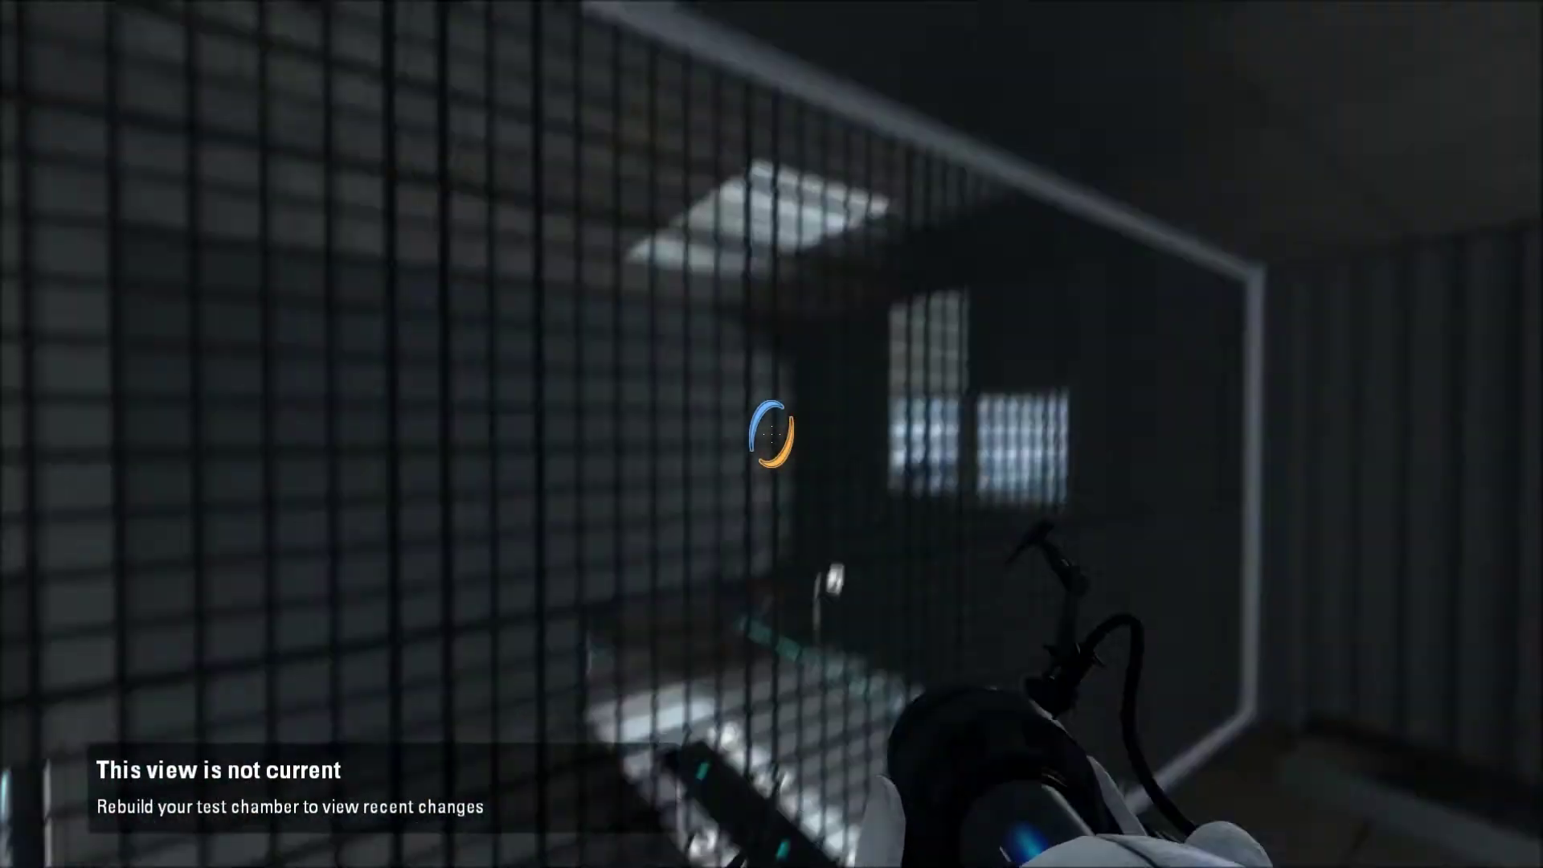
{"action": "right_click", "coordinate": [773, 434]}
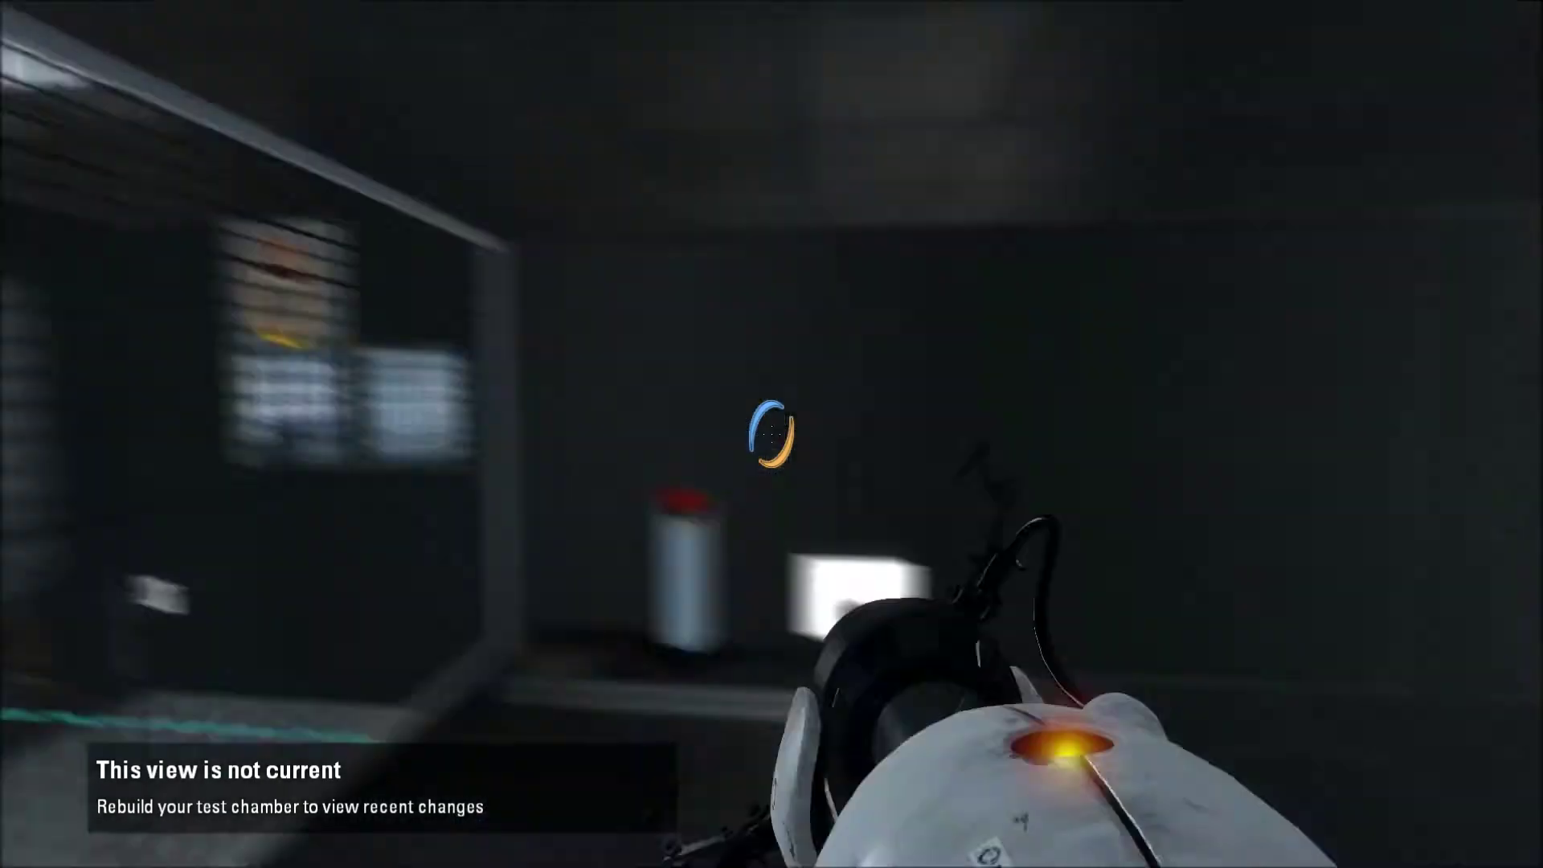
{"action": "key", "text": "w"}
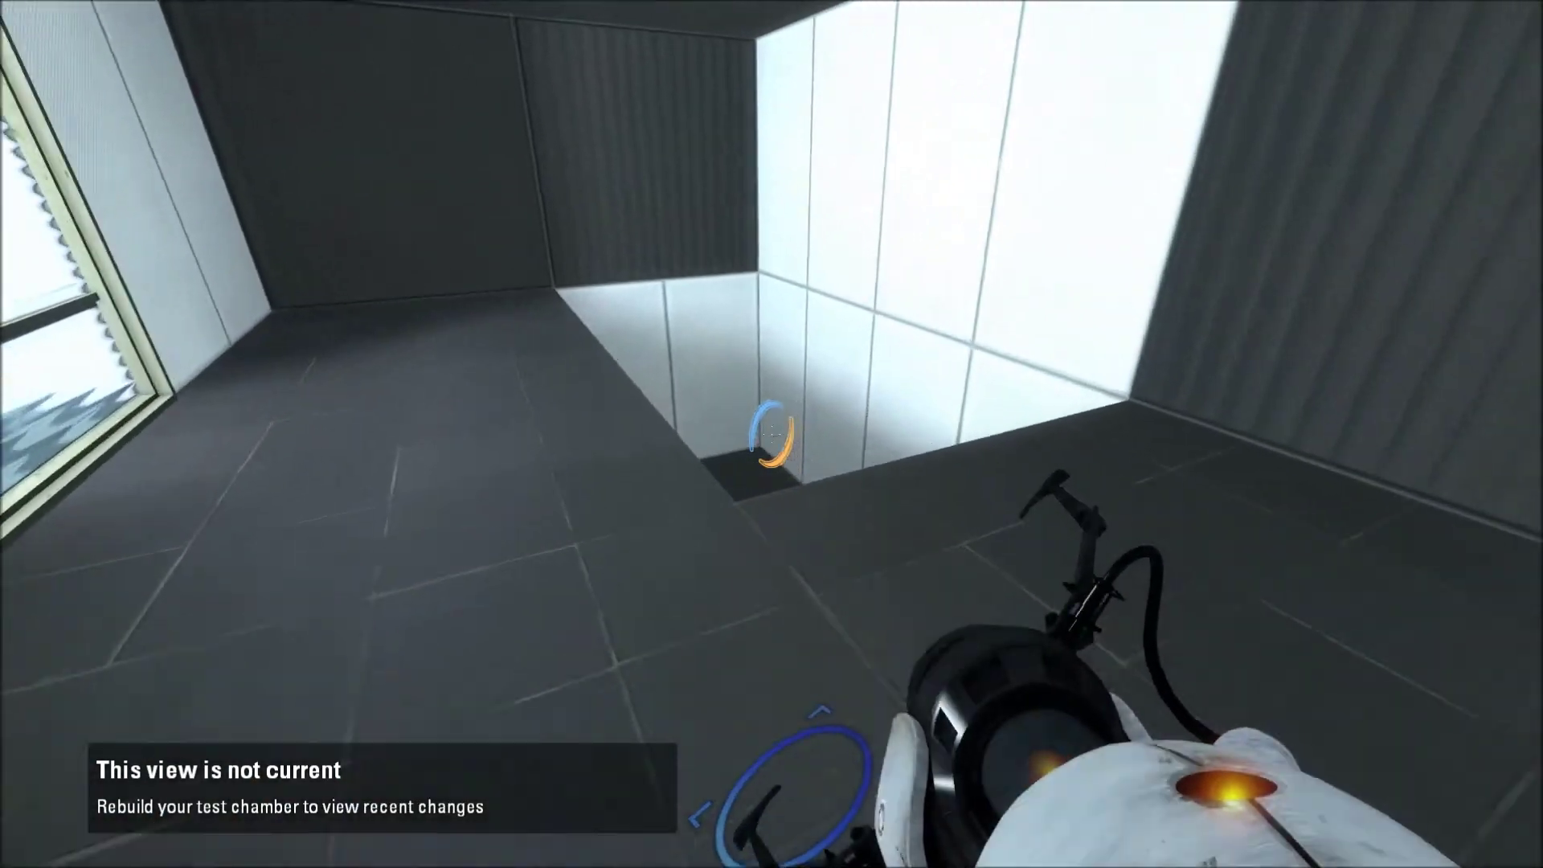
{"action": "left_click", "coordinate": [772, 435]}
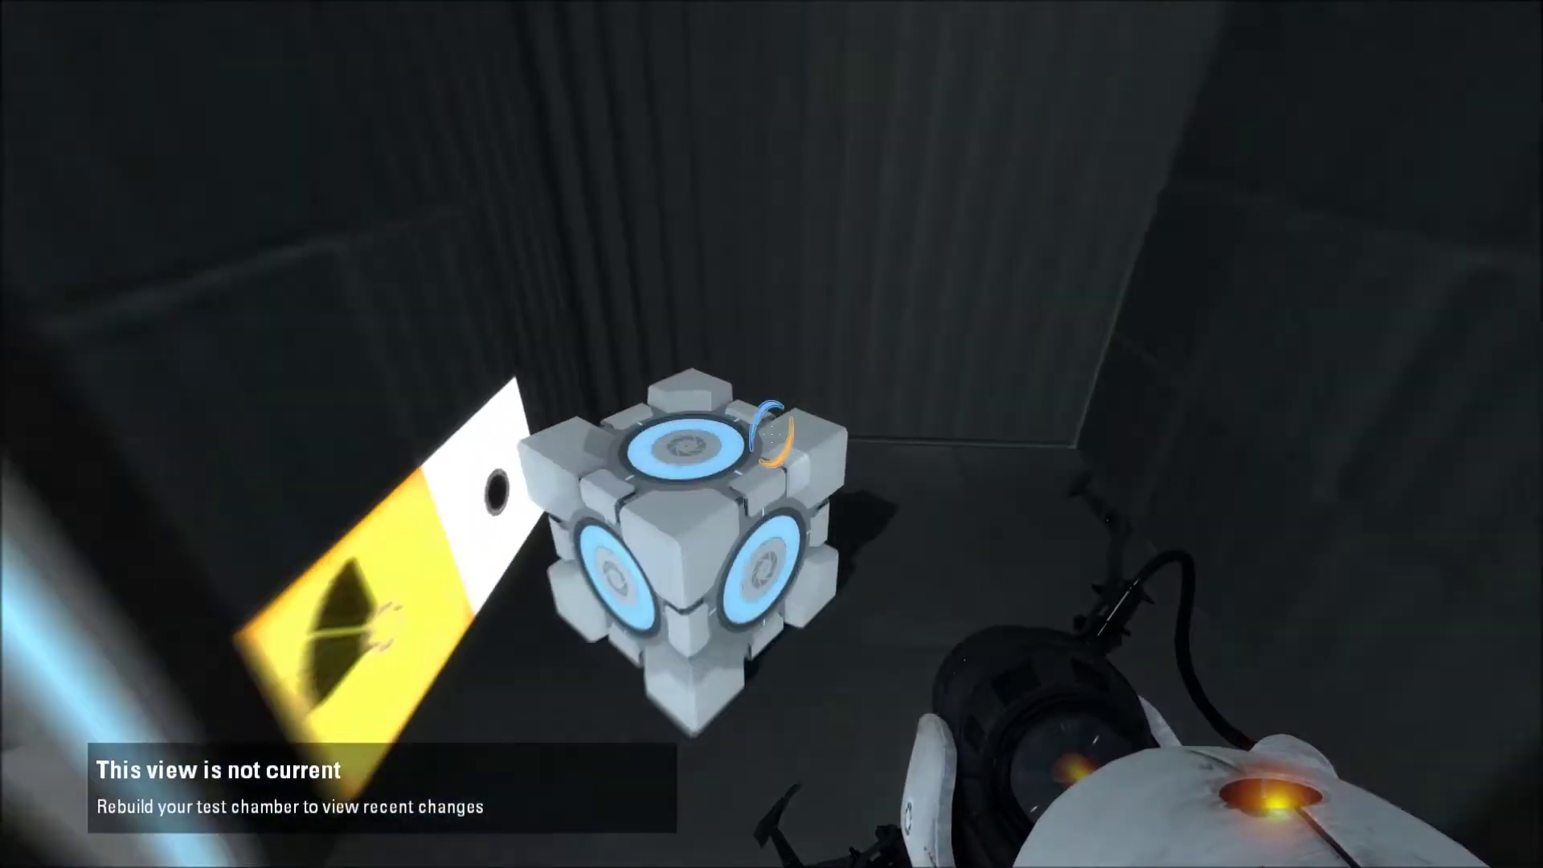
Fetch the cube from its dropper alcove and put it down beside the faith plates in the main room
{"action": "key", "text": "e"}
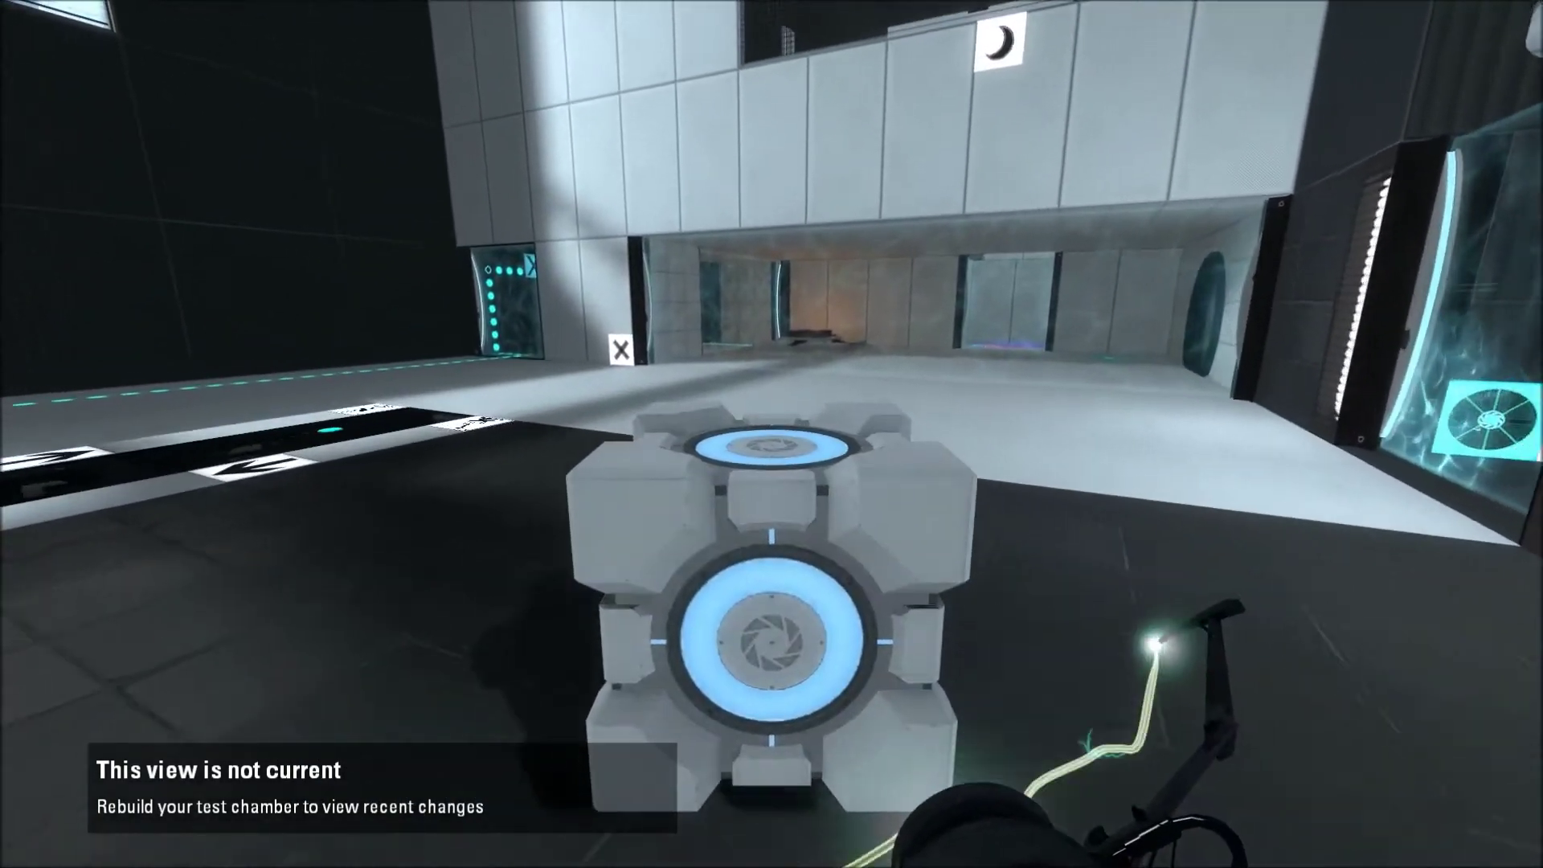
{"action": "key", "text": "e"}
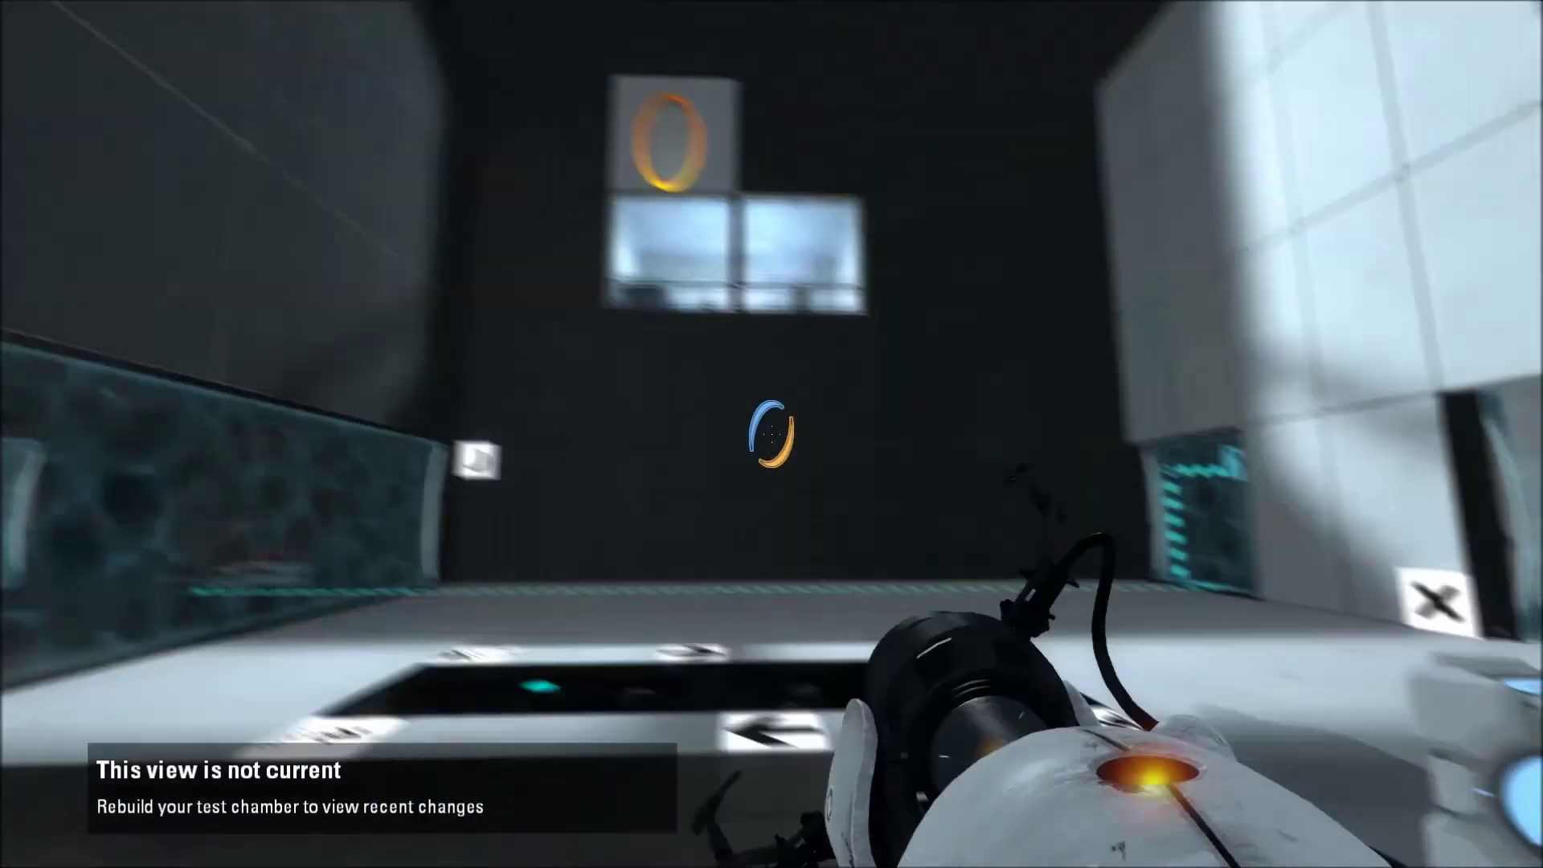
{"action": "key", "text": "d"}
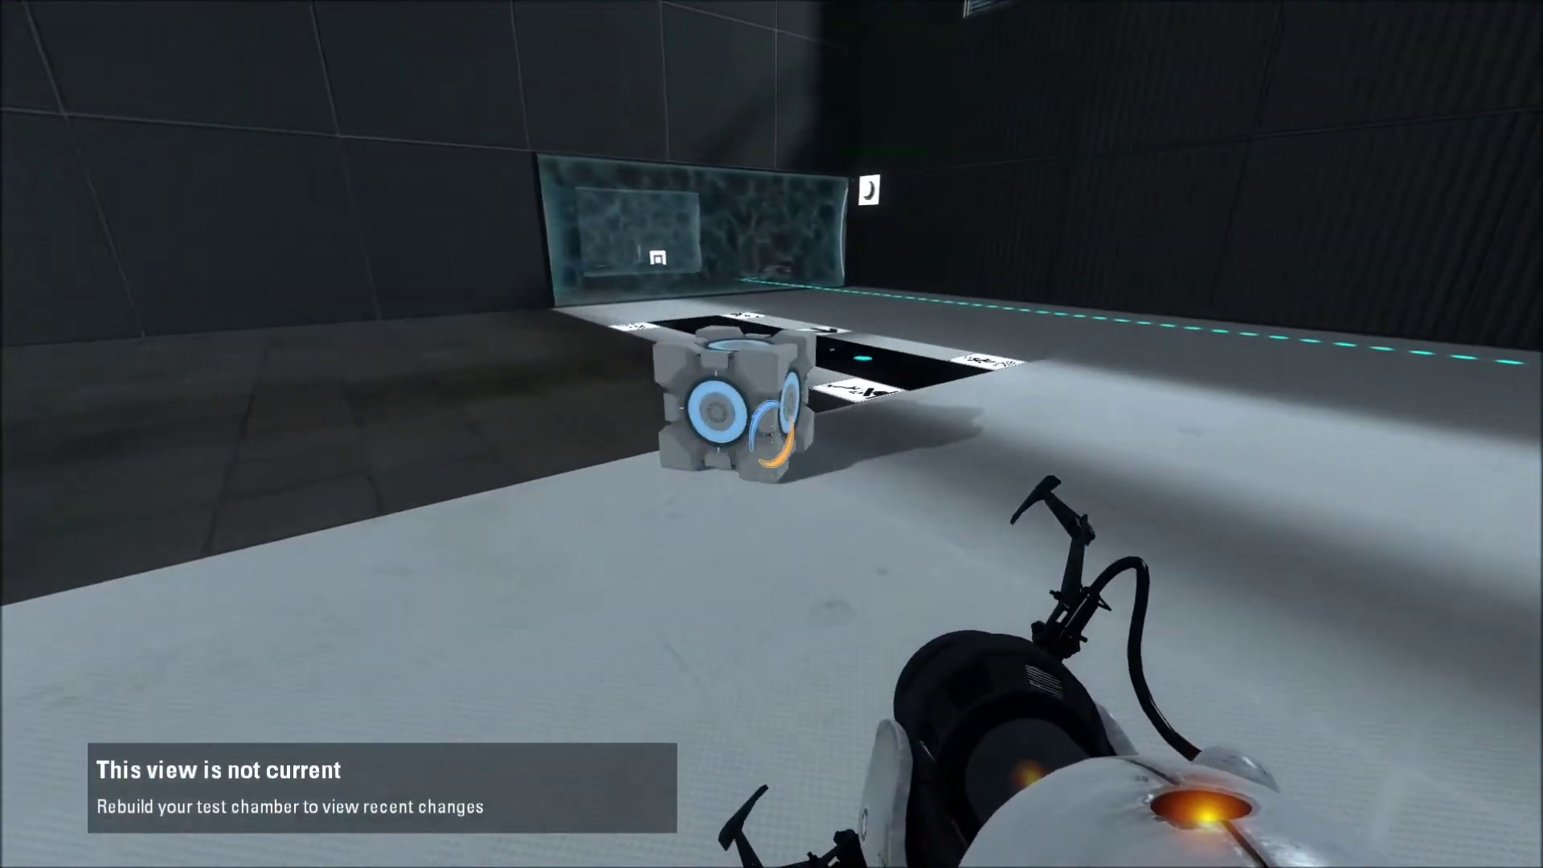
{"action": "key", "text": "e"}
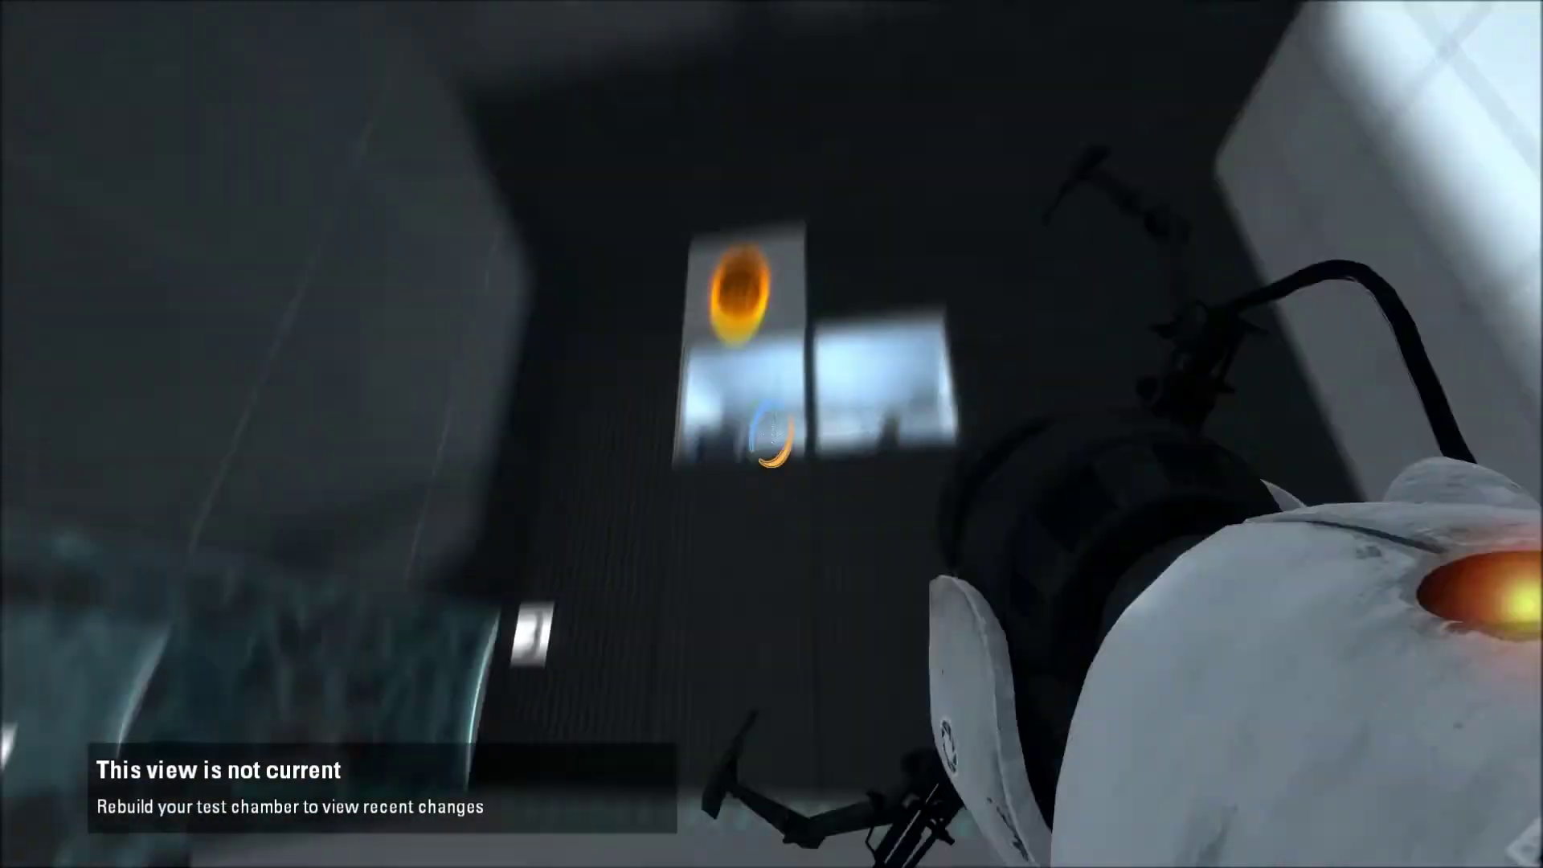
Place a blue portal on the white ceiling panel and back across the main room to examine the grated opening
{"action": "left_click", "coordinate": [771, 434]}
{"action": "key", "text": "w"}
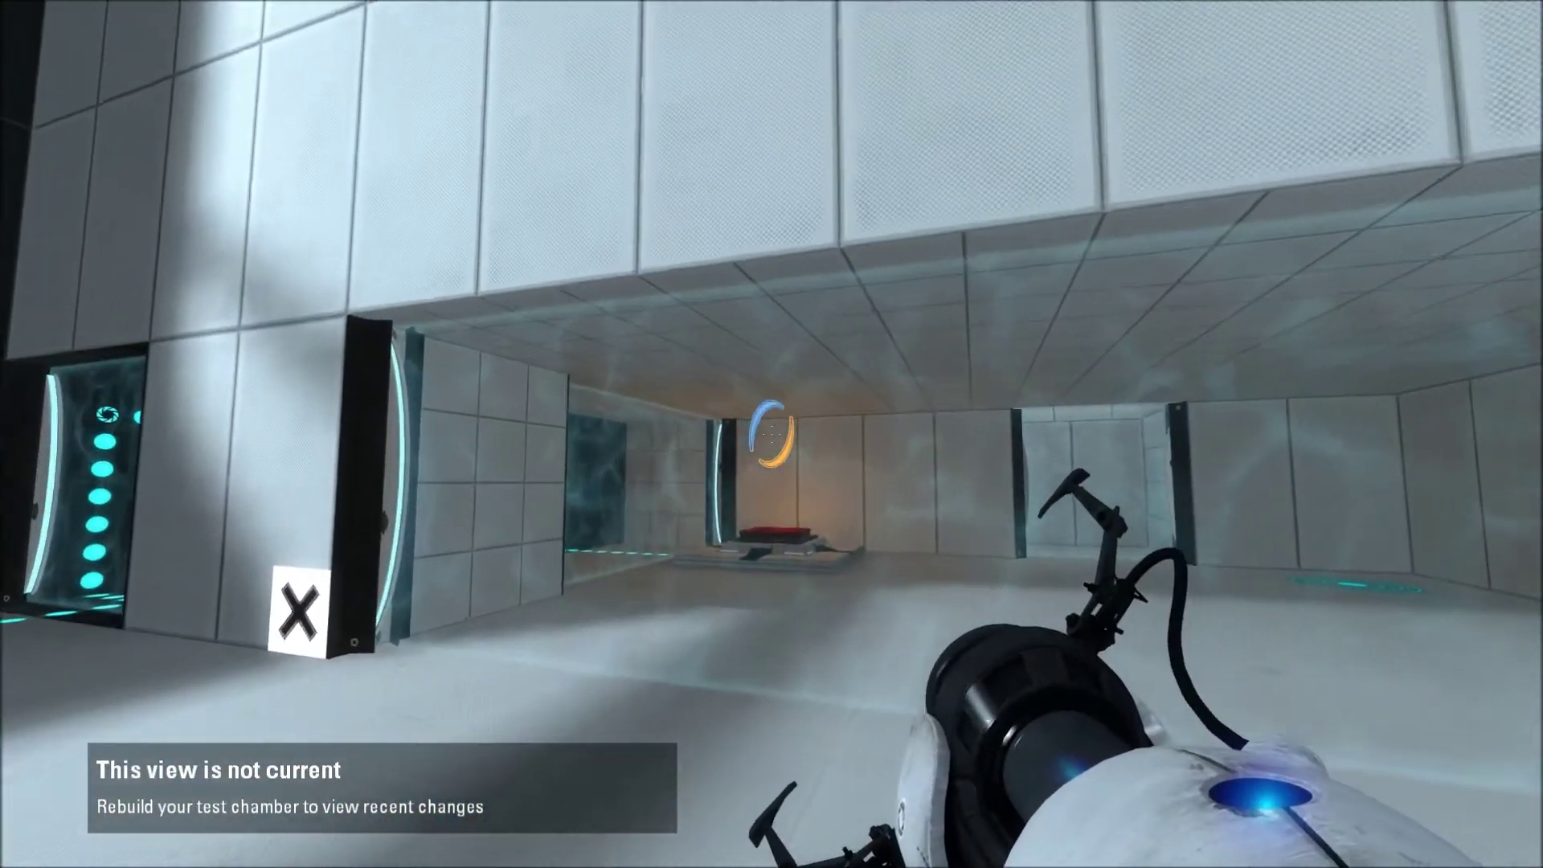
{"action": "key", "text": "s"}
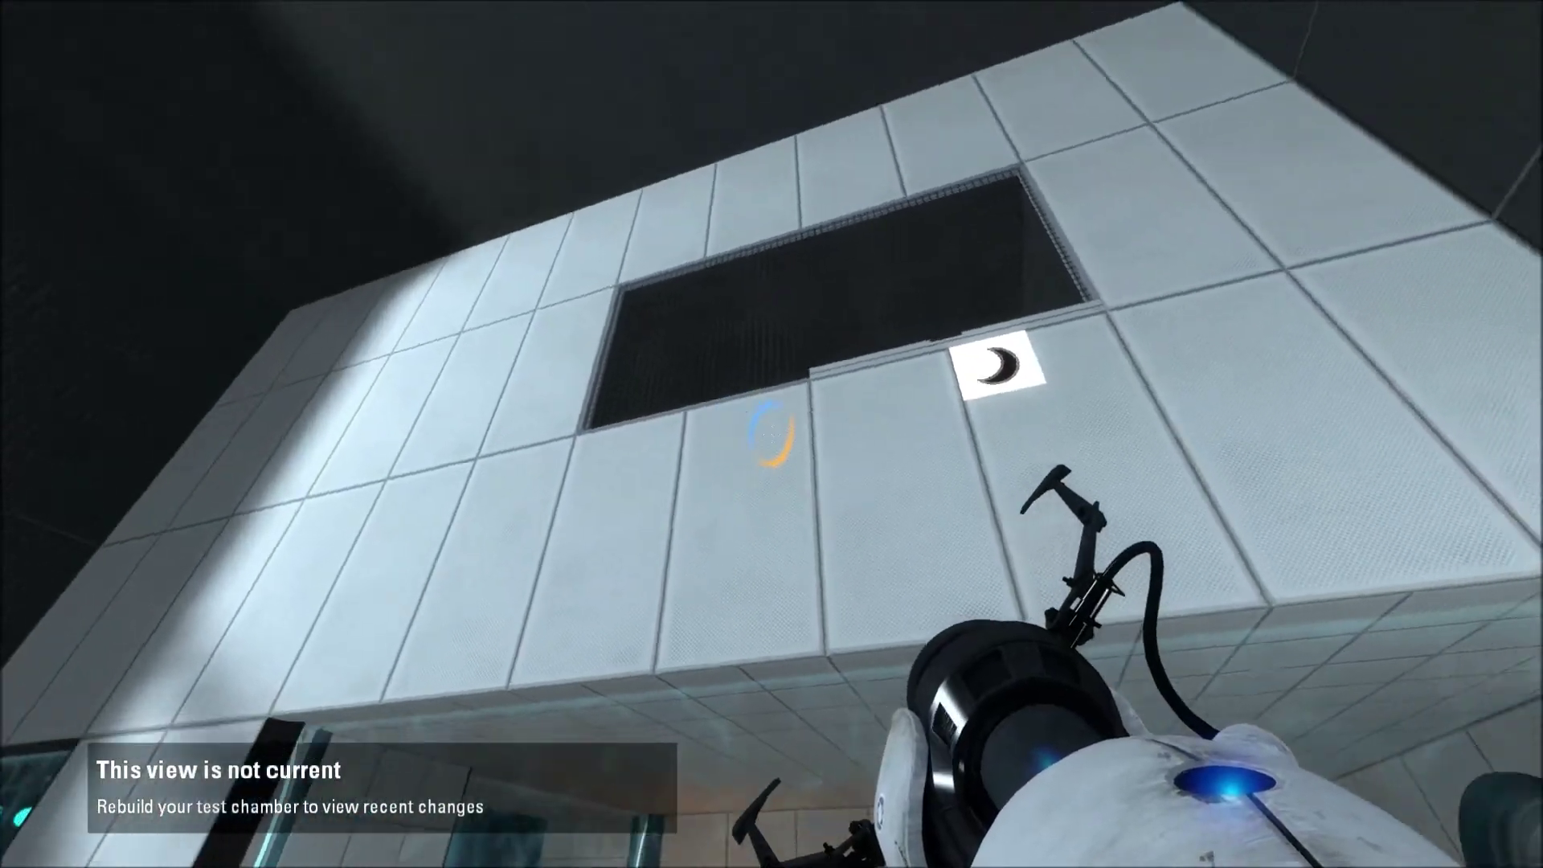
{"action": "key", "text": "s"}
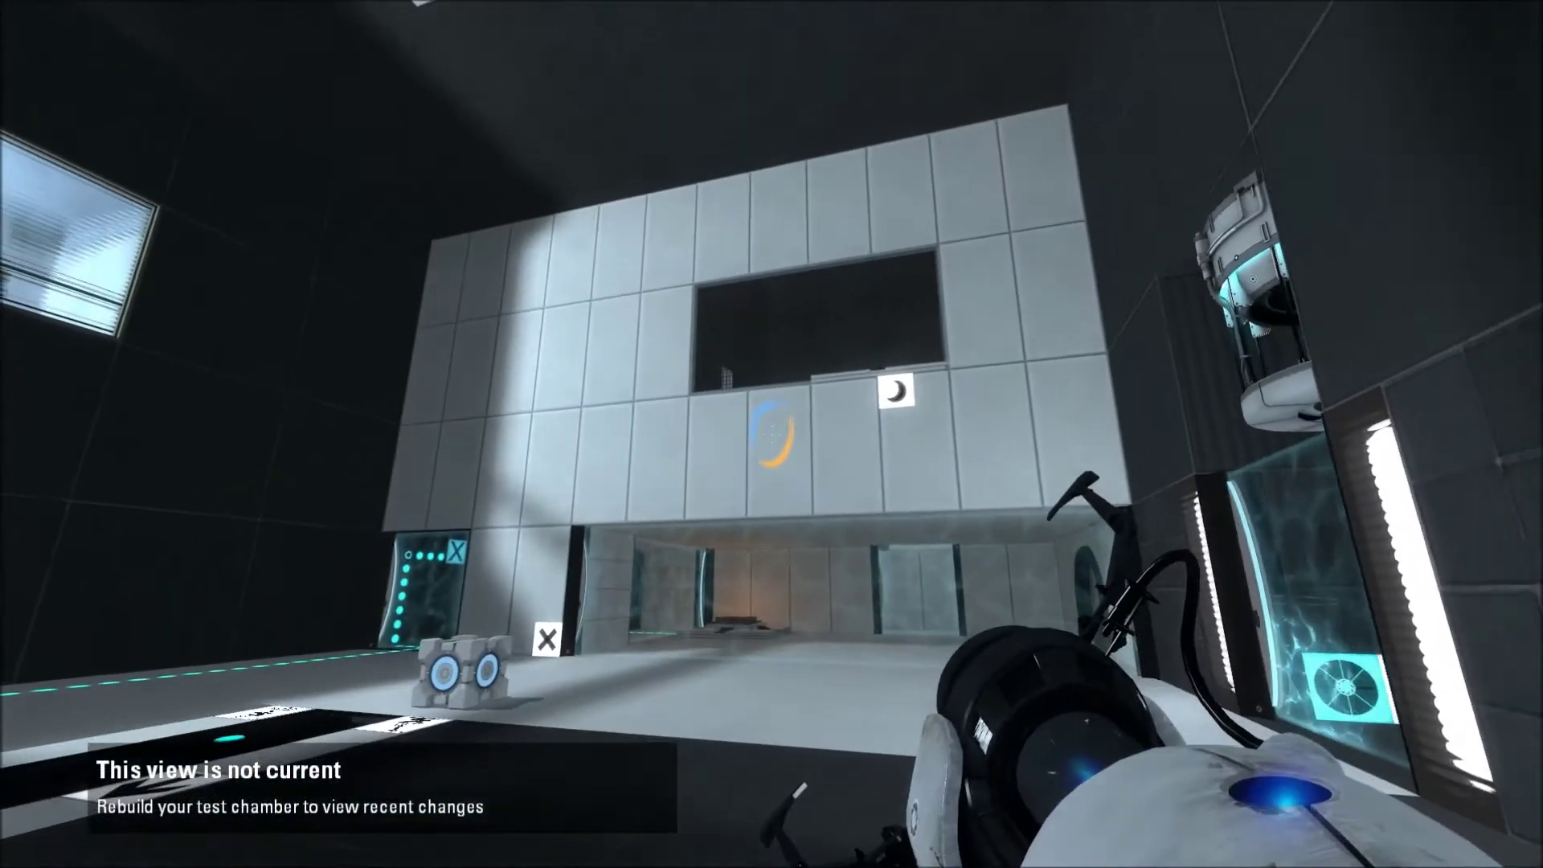
{"action": "key", "text": "s"}
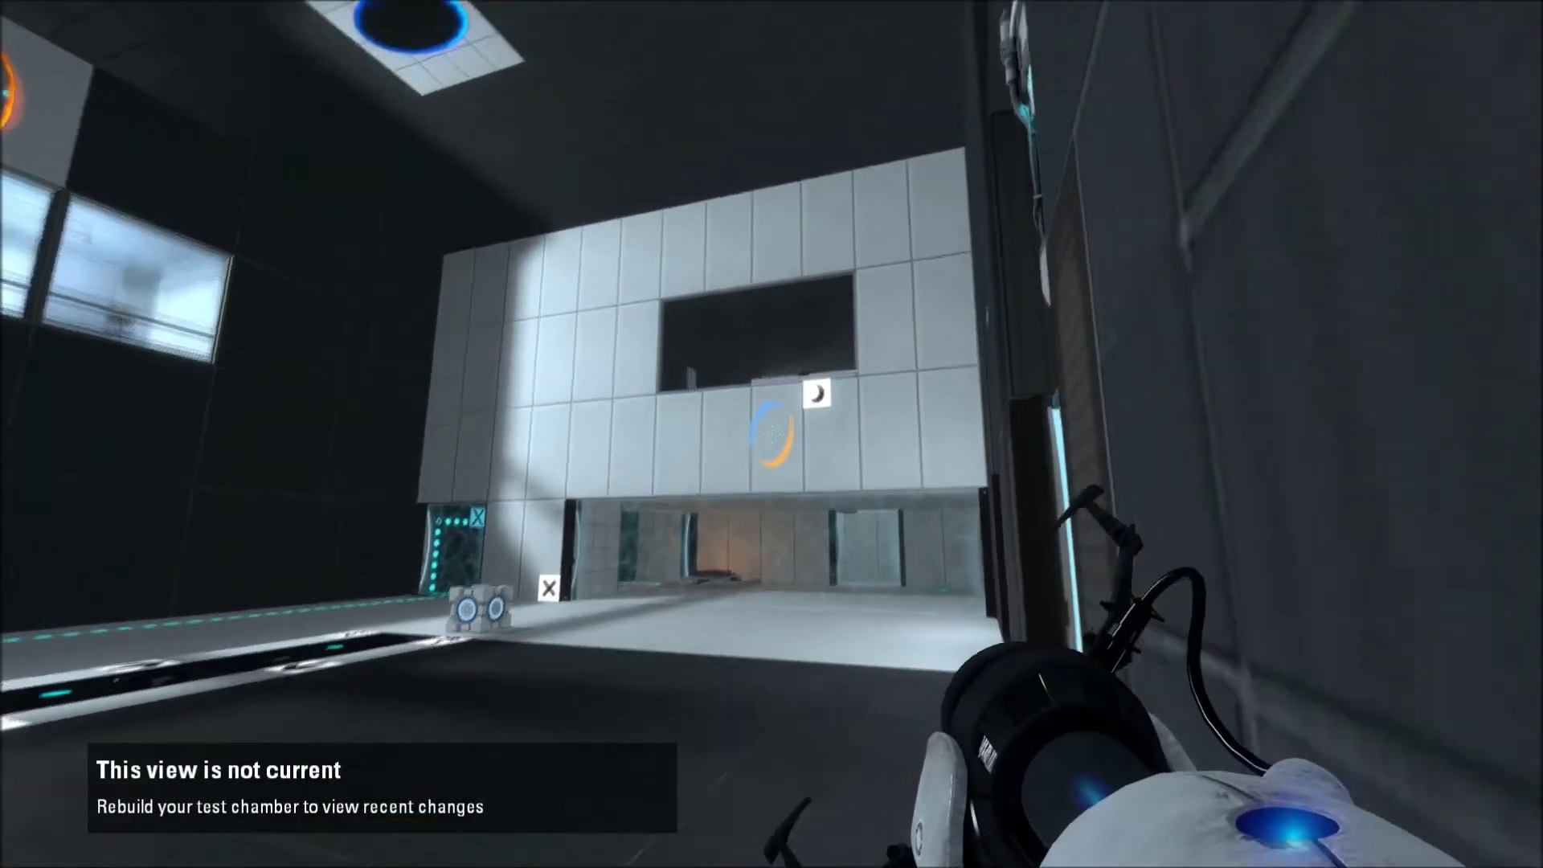
{"action": "scroll", "coordinate": [772, 434], "scroll_direction": "up", "scroll_amount": 1}
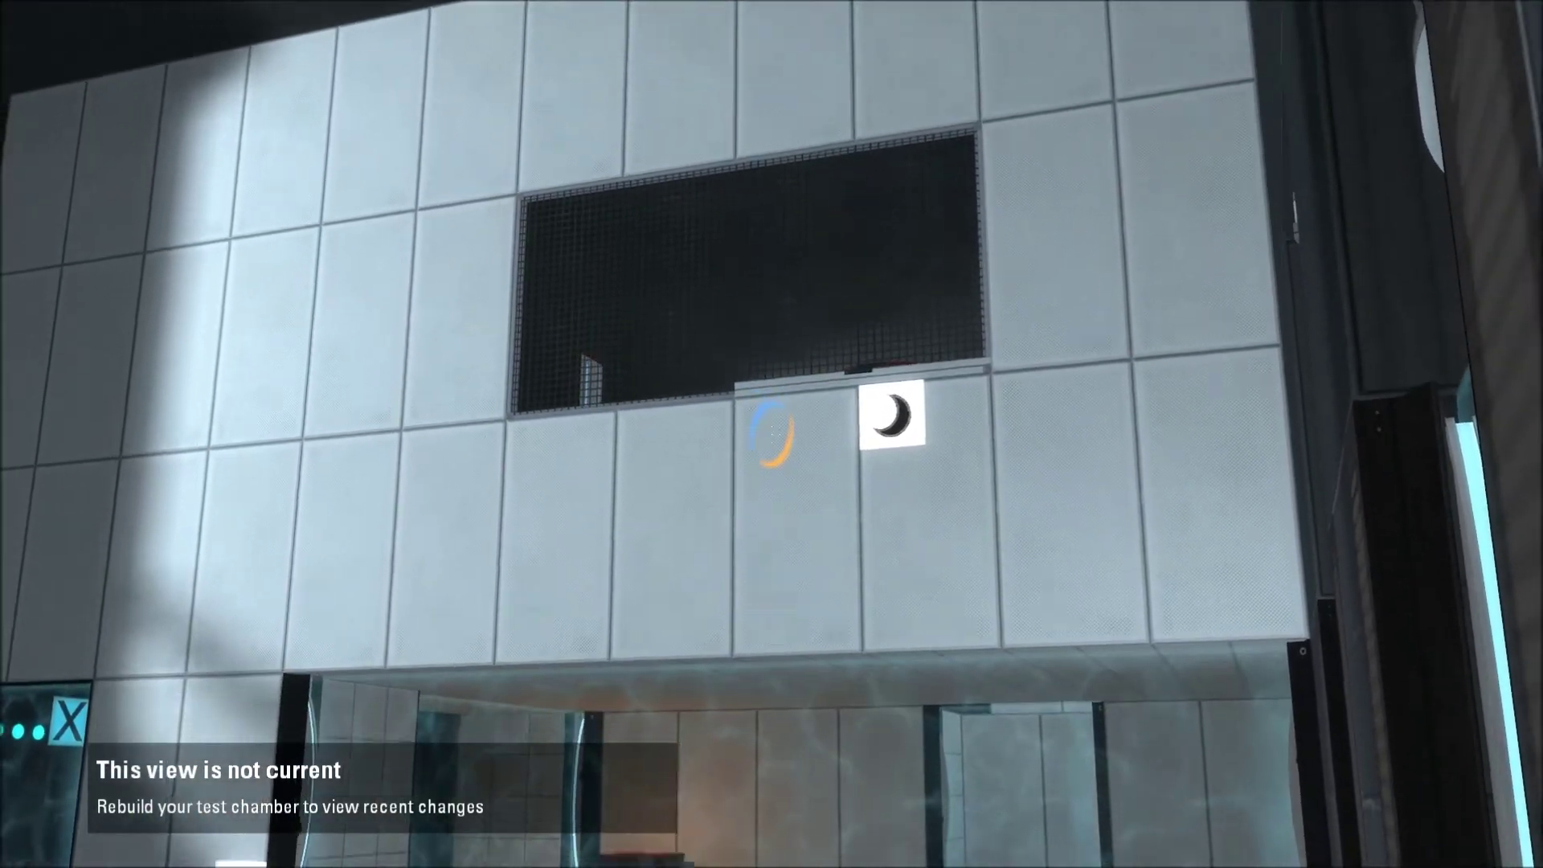
Fire an orange portal onto the white tiles in the pit area and get back up to the grated button room
{"action": "scroll", "coordinate": [773, 434], "scroll_direction": "down", "scroll_amount": 1}
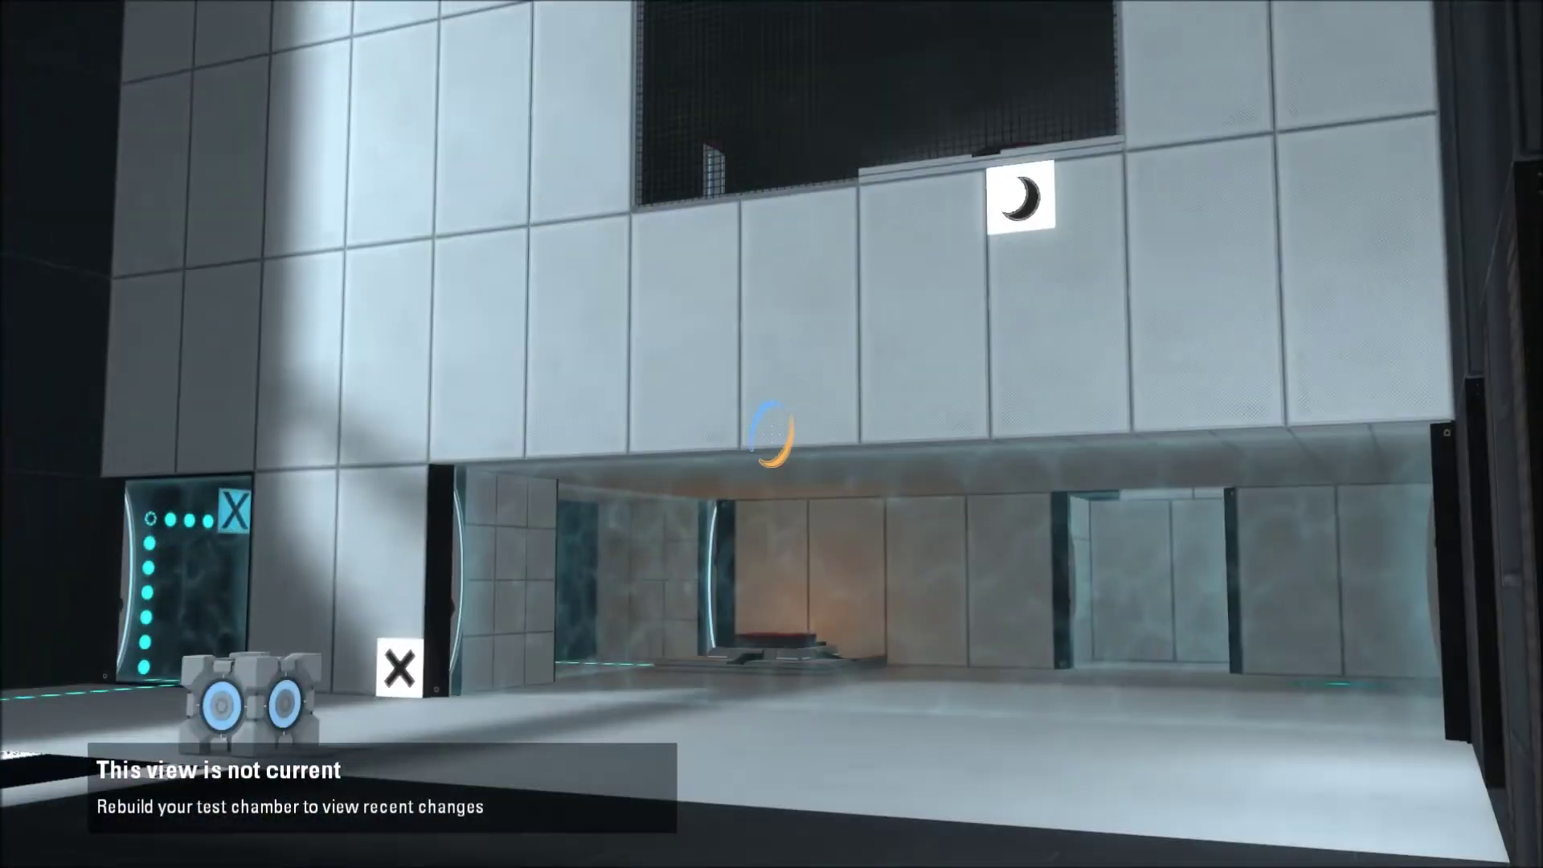
{"action": "key", "text": "w"}
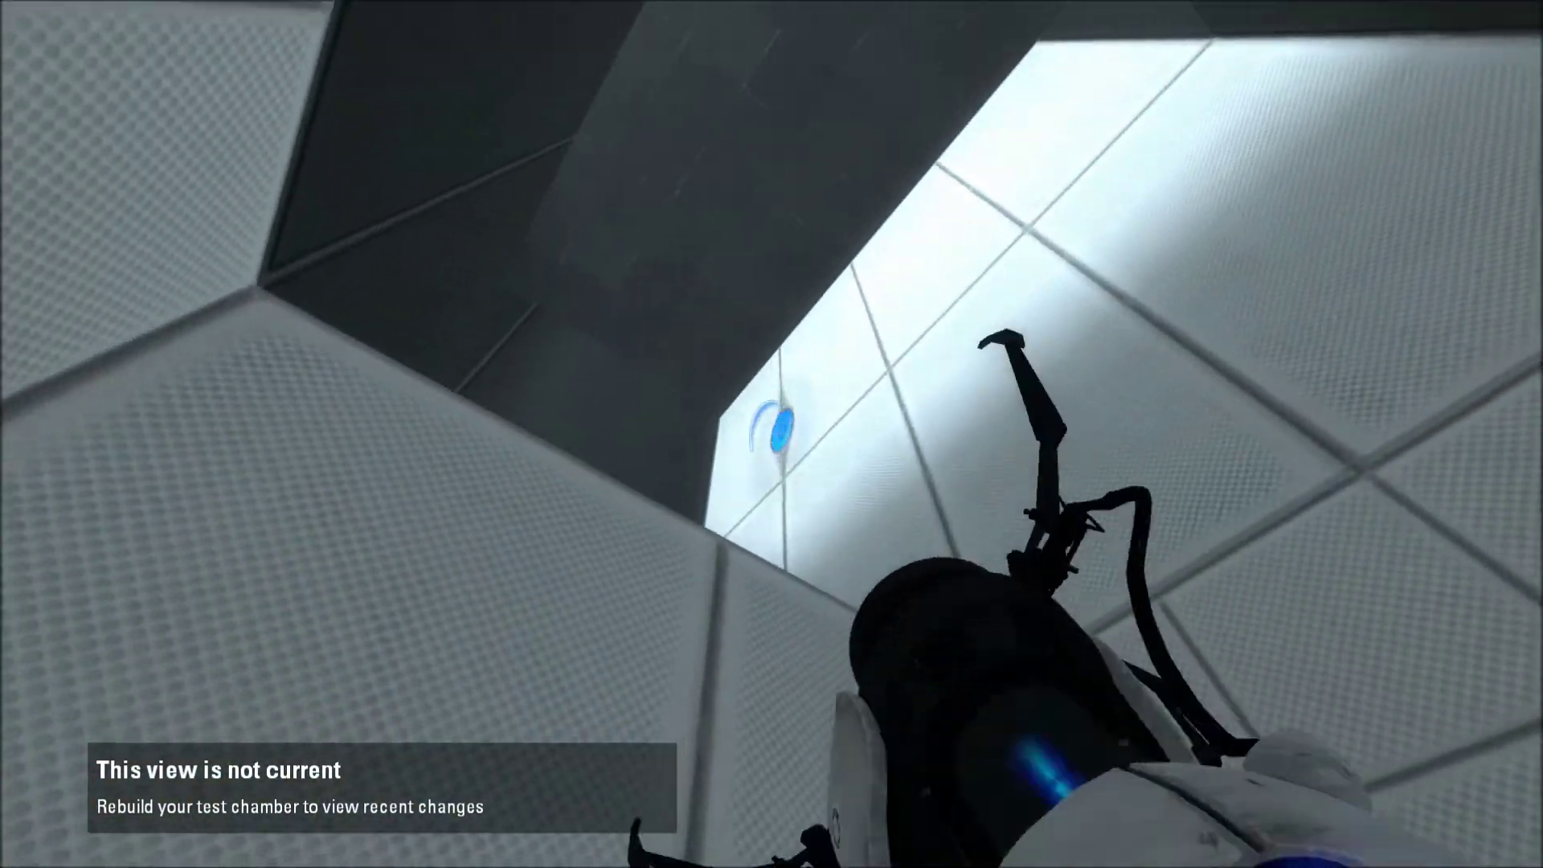
{"action": "right_click", "coordinate": [773, 435]}
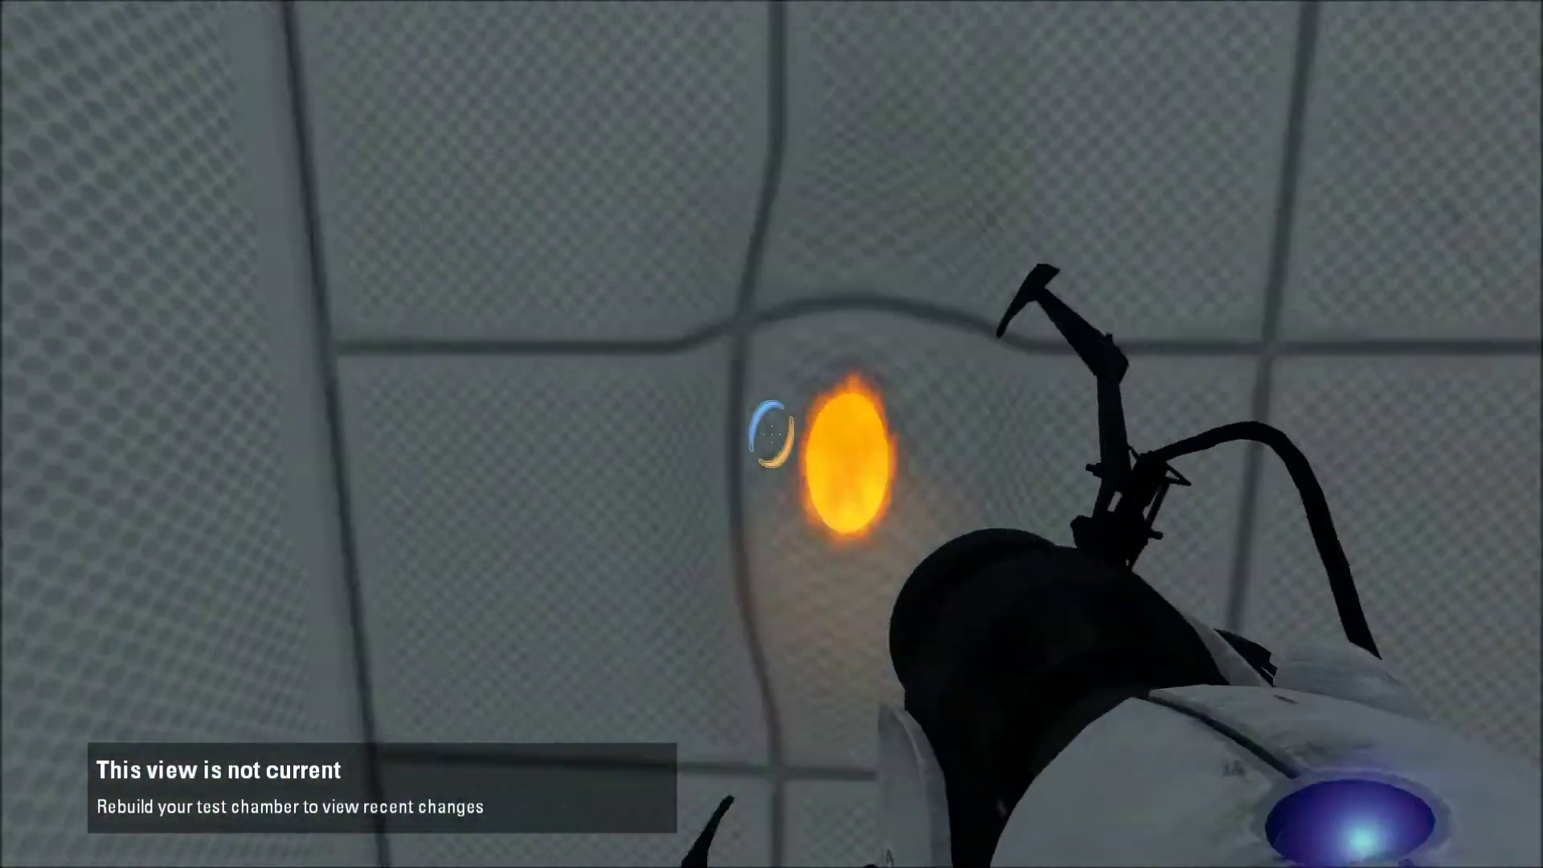
{"action": "key", "text": "w"}
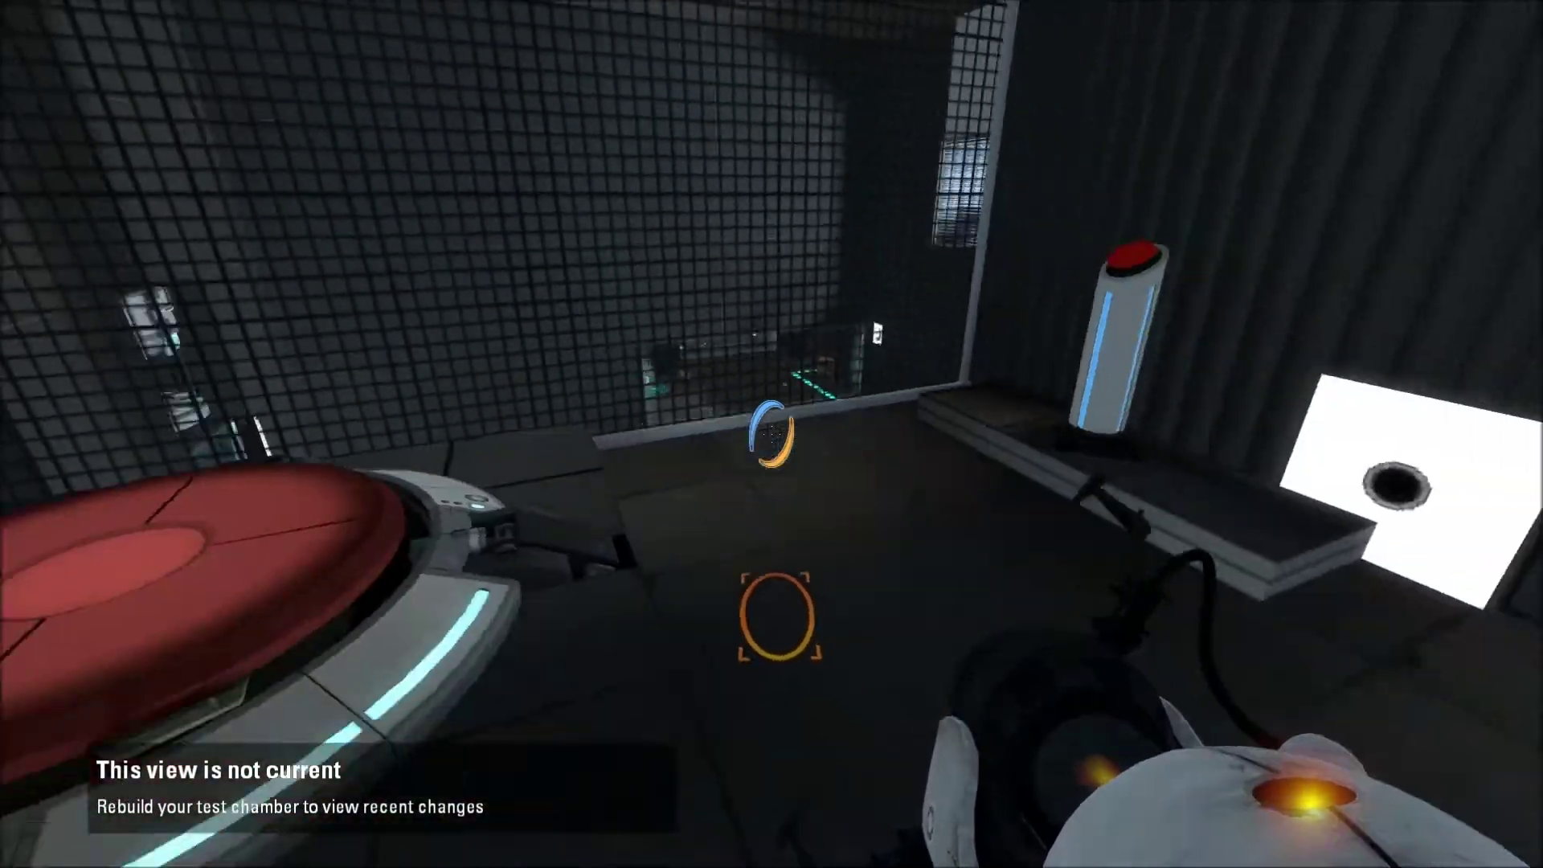
{"action": "key", "text": "w"}
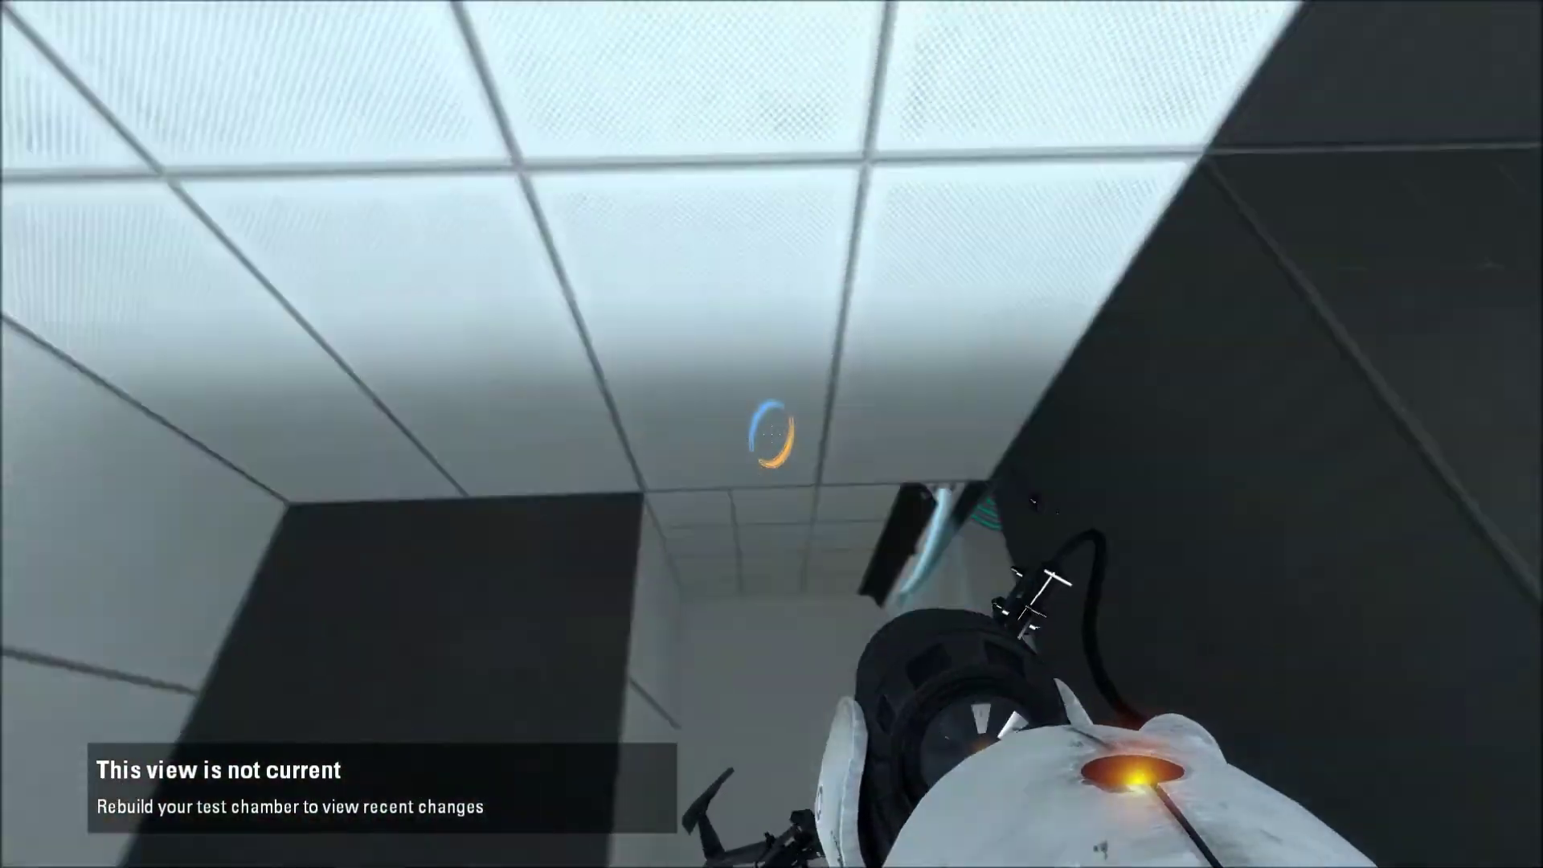
Drop back down, cross the main room and carry the side room's cube to the floor button in its alcove
{"action": "key", "text": "w"}
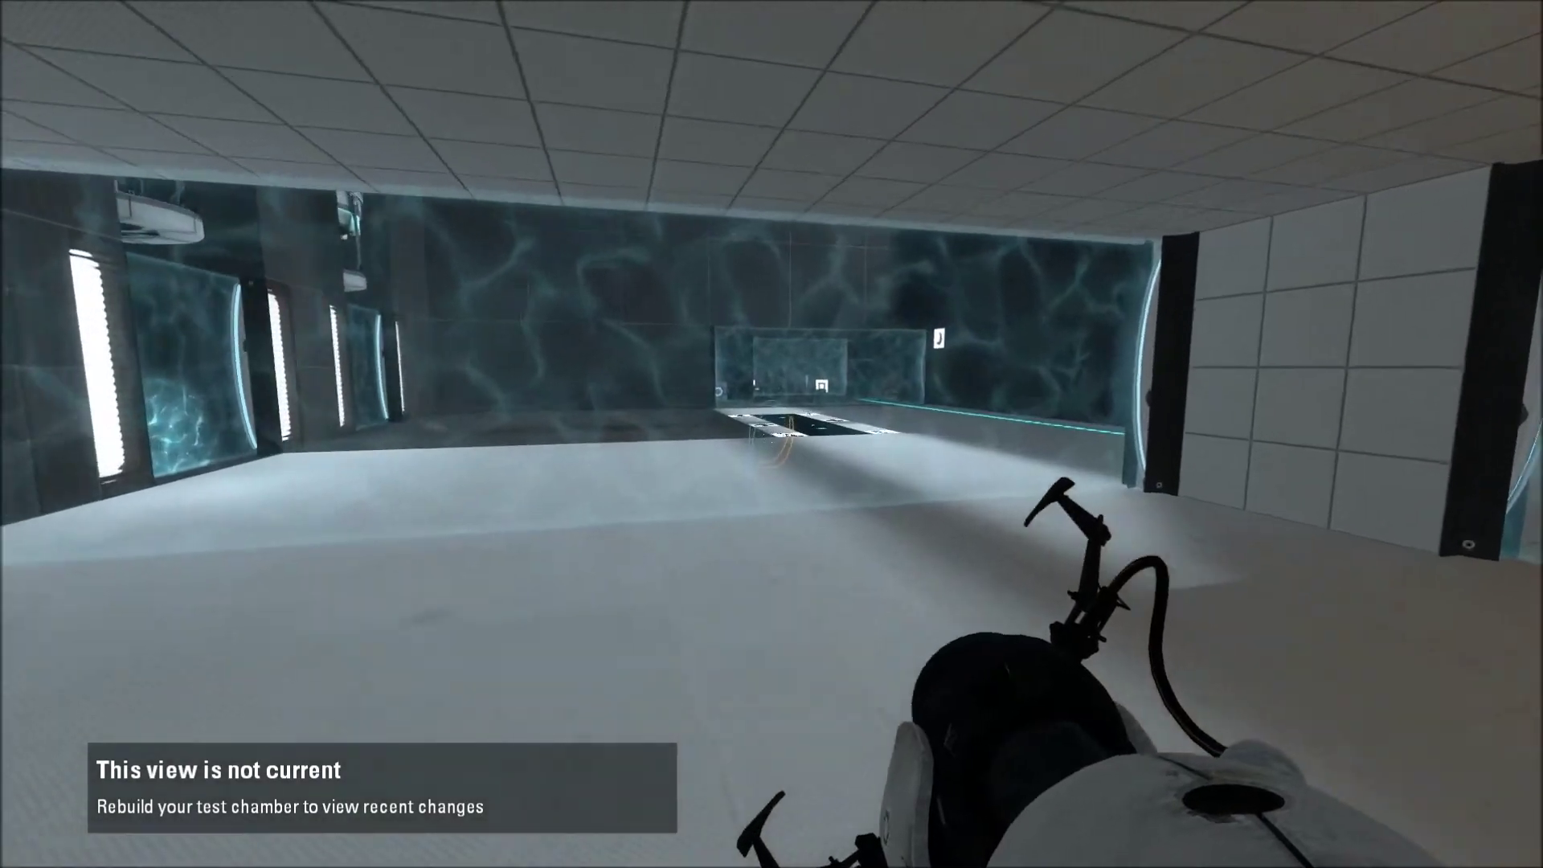
{"action": "key", "text": "w"}
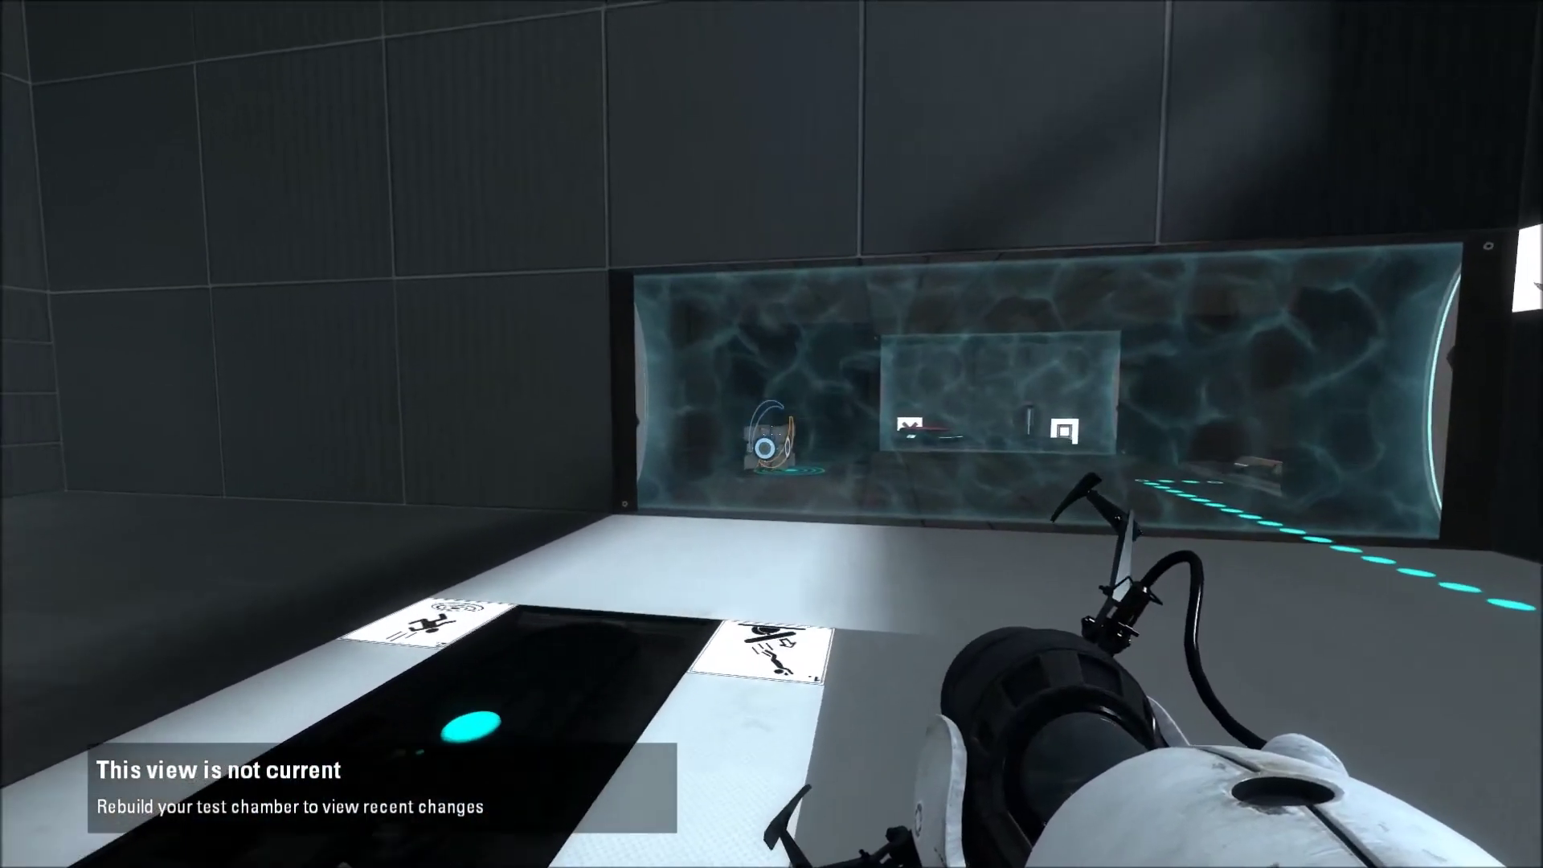
{"action": "key", "text": "w"}
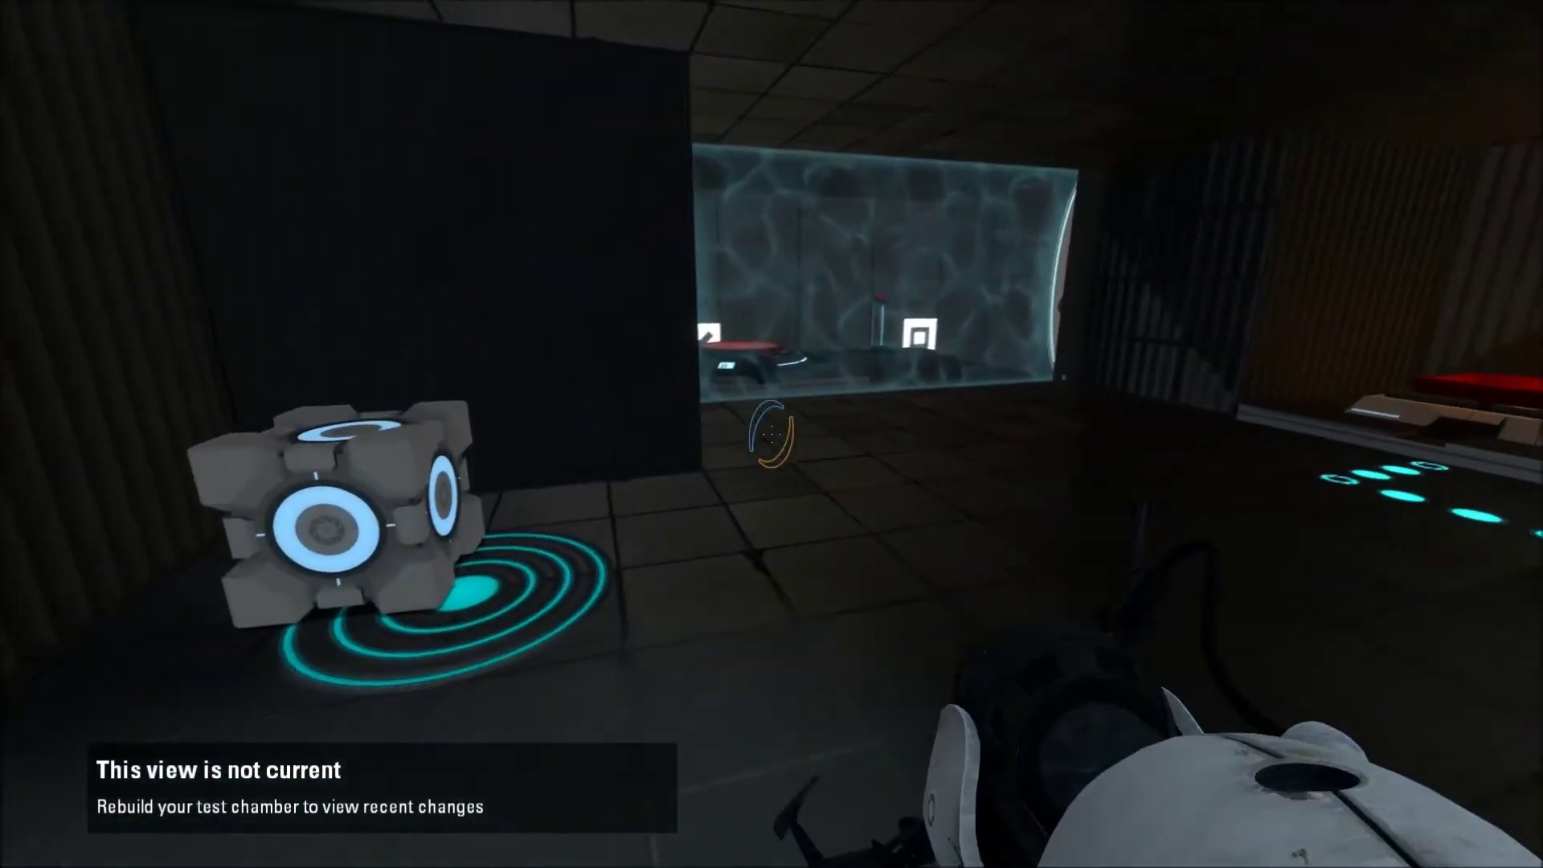
{"action": "key", "text": "e"}
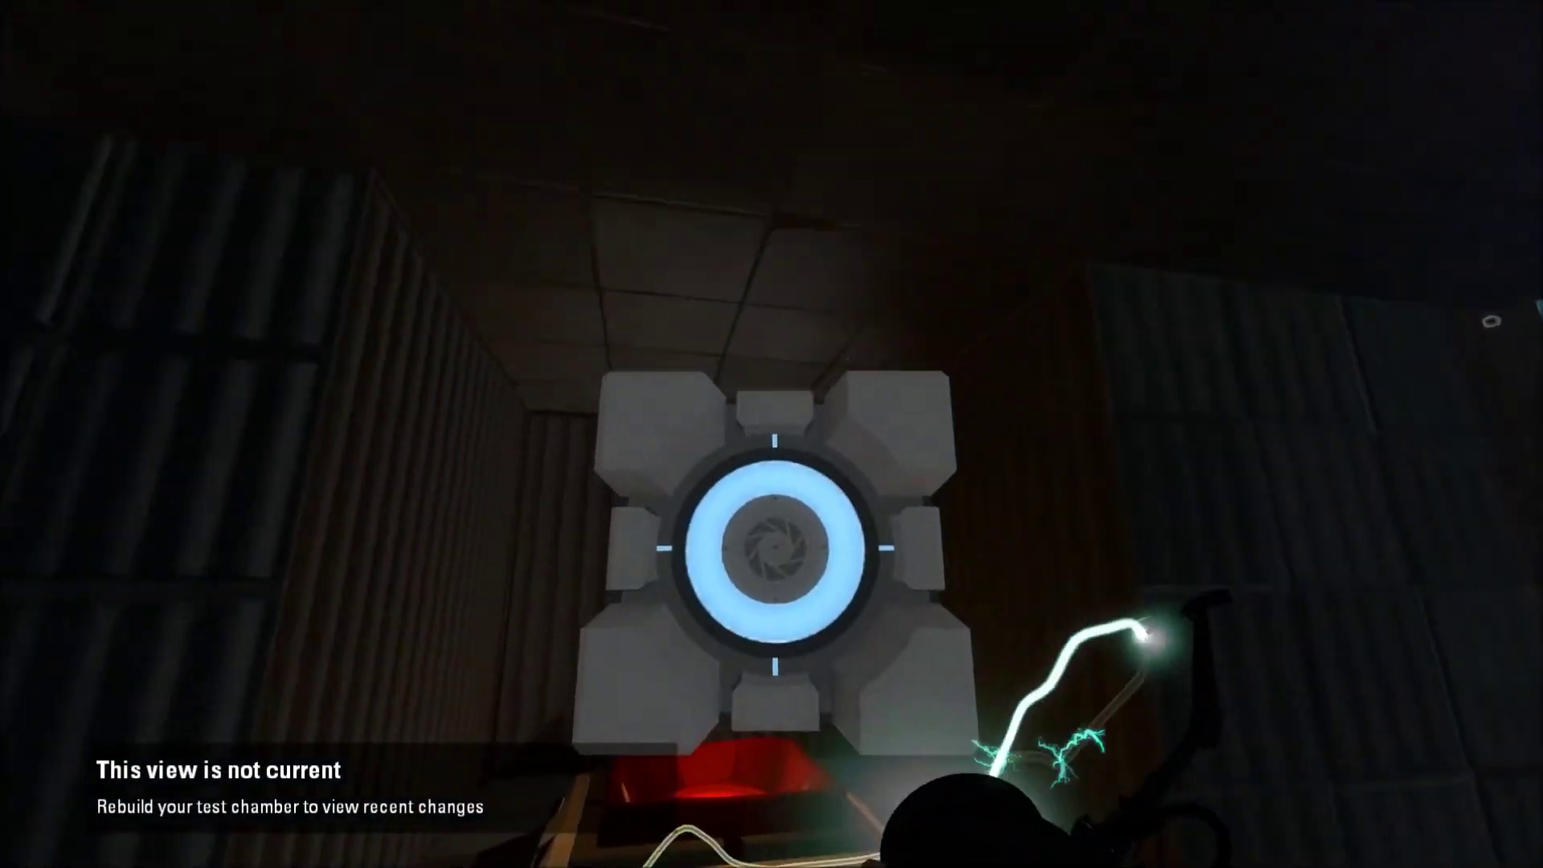
{"action": "key", "text": "w"}
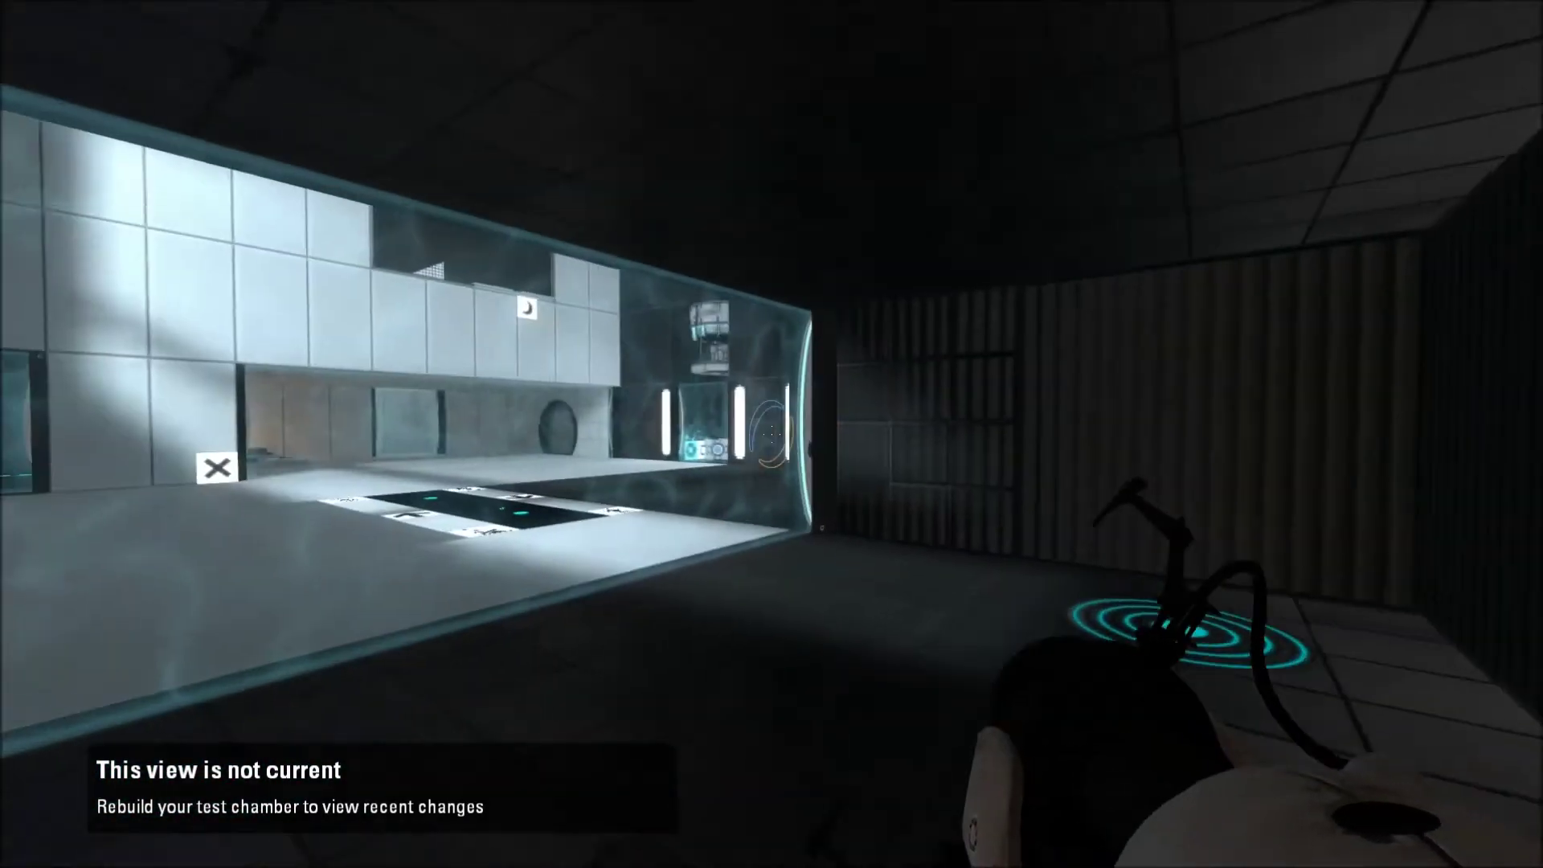
Fire a blue portal from the main room, then visit the pedestal button at the far end of the side room
{"action": "key", "text": "w"}
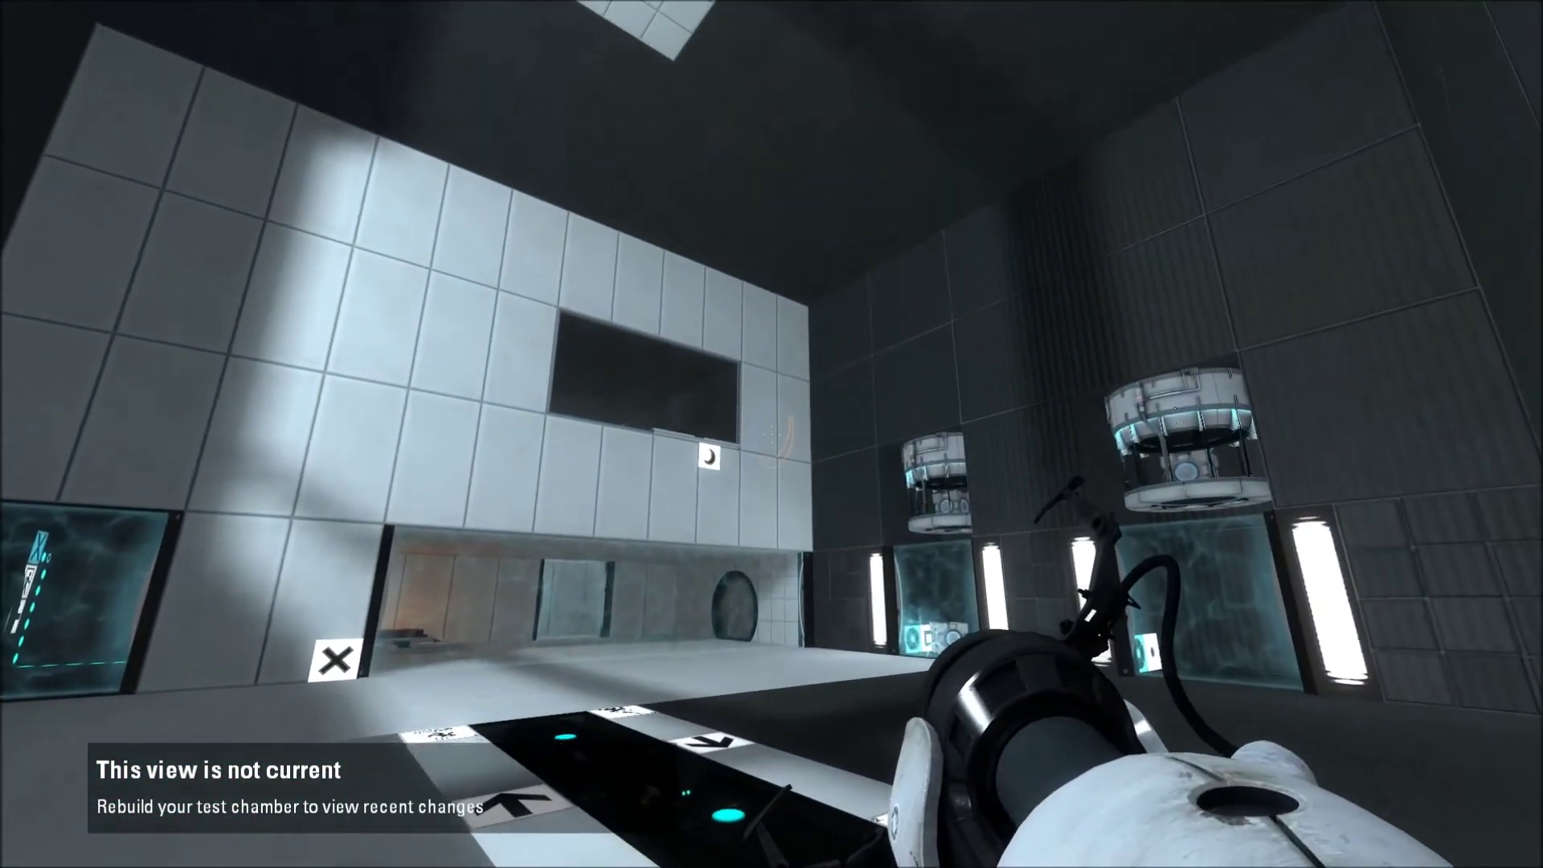
{"action": "left_click", "coordinate": [772, 435]}
{"action": "key", "text": "s"}
{"action": "key", "text": "w"}
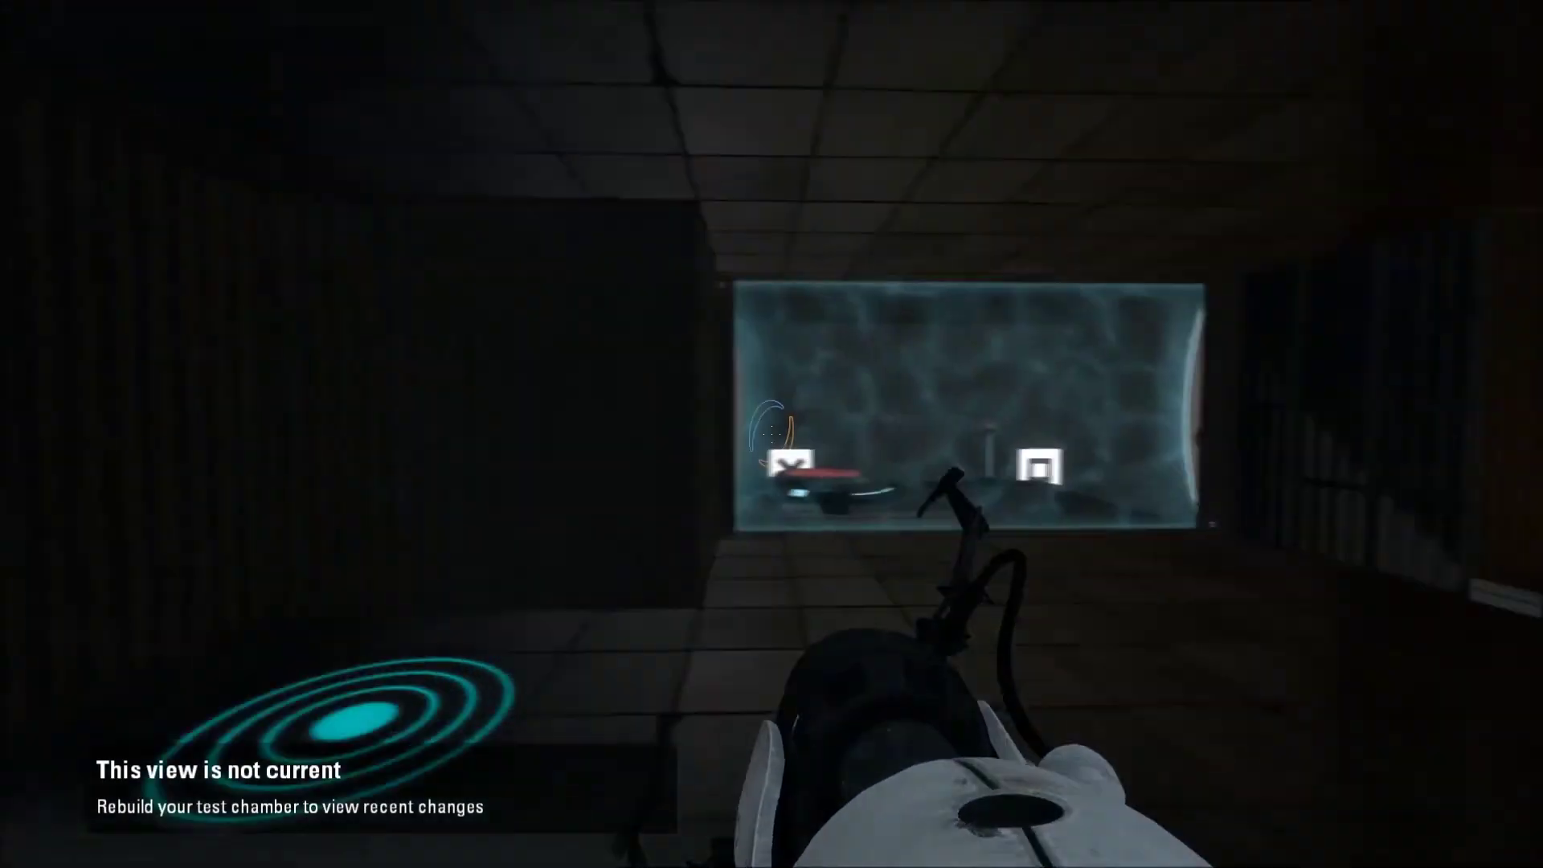
{"action": "key", "text": "w"}
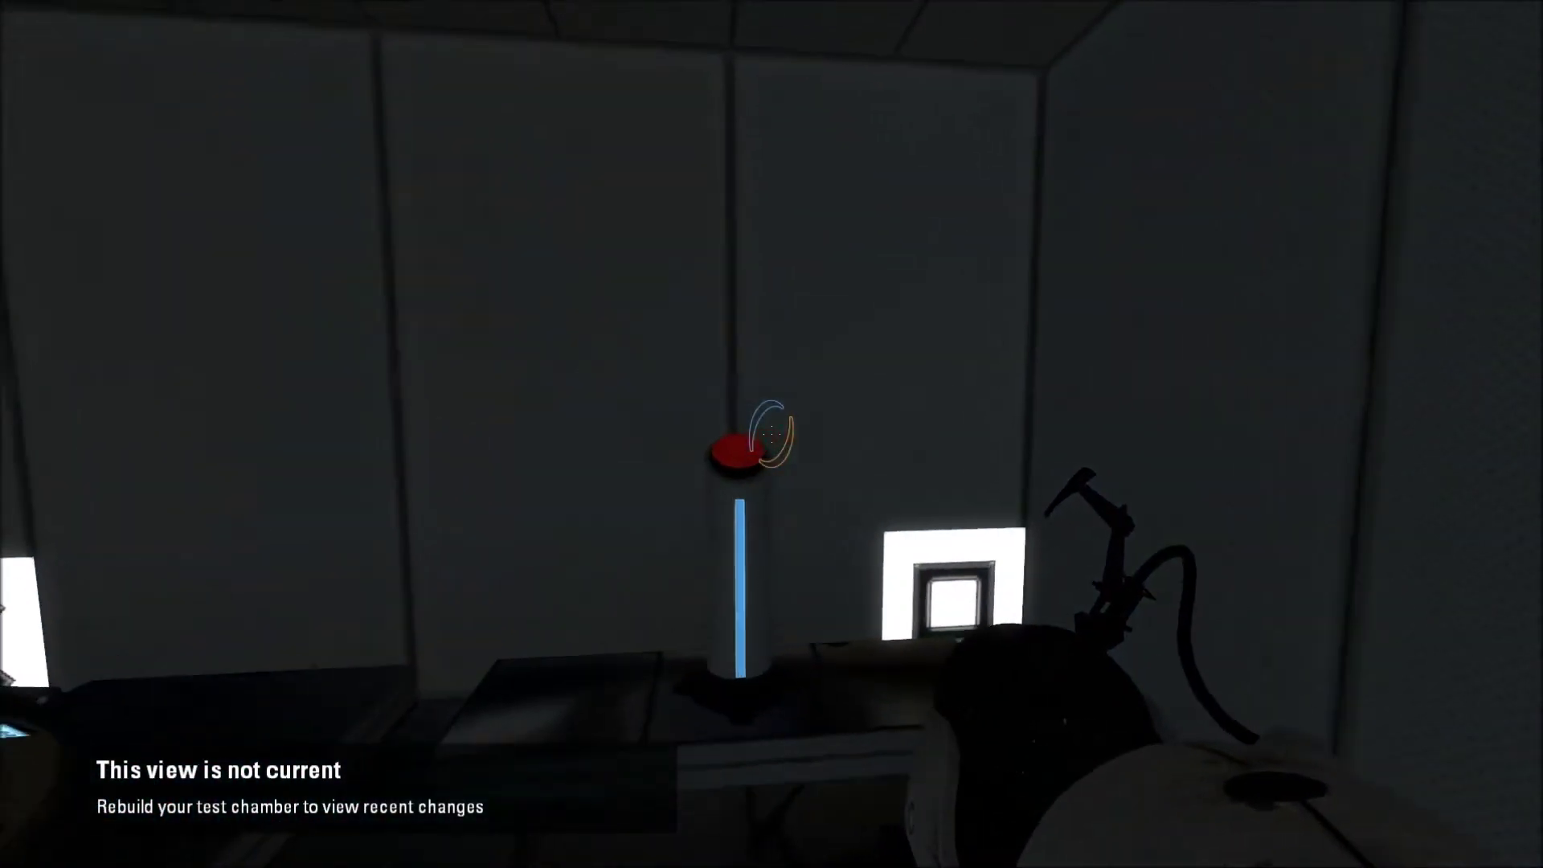
{"action": "key", "text": "w"}
{"action": "key", "text": "w"}
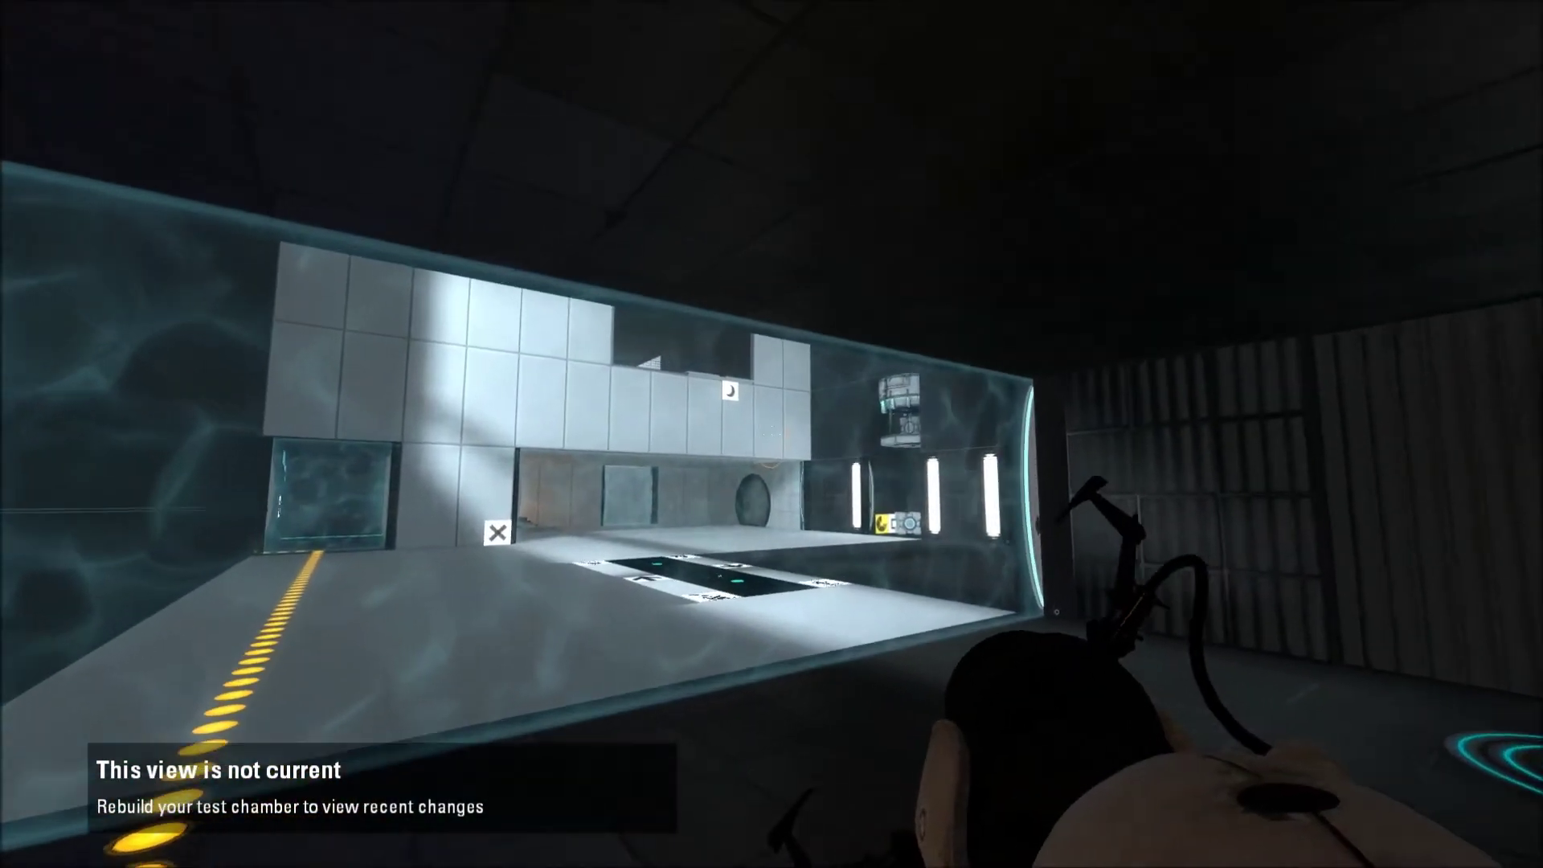
Fire blue and orange portals in the main room and set a cube down on the white floor near the droppers
{"action": "key", "text": "w"}
{"action": "left_click", "coordinate": [772, 434]}
{"action": "right_click", "coordinate": [771, 434]}
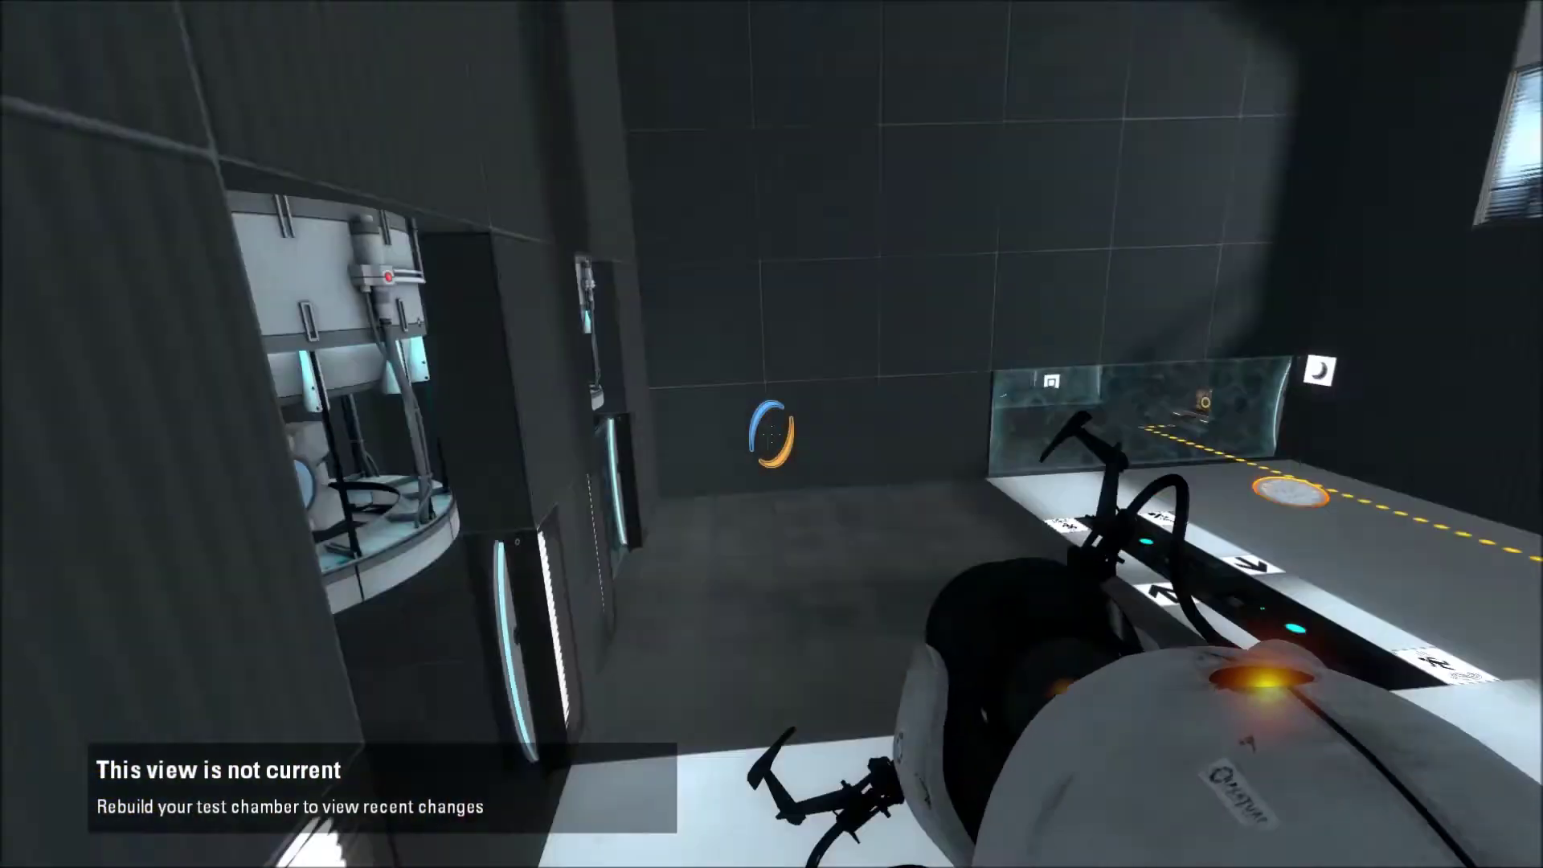
{"action": "key", "text": "e"}
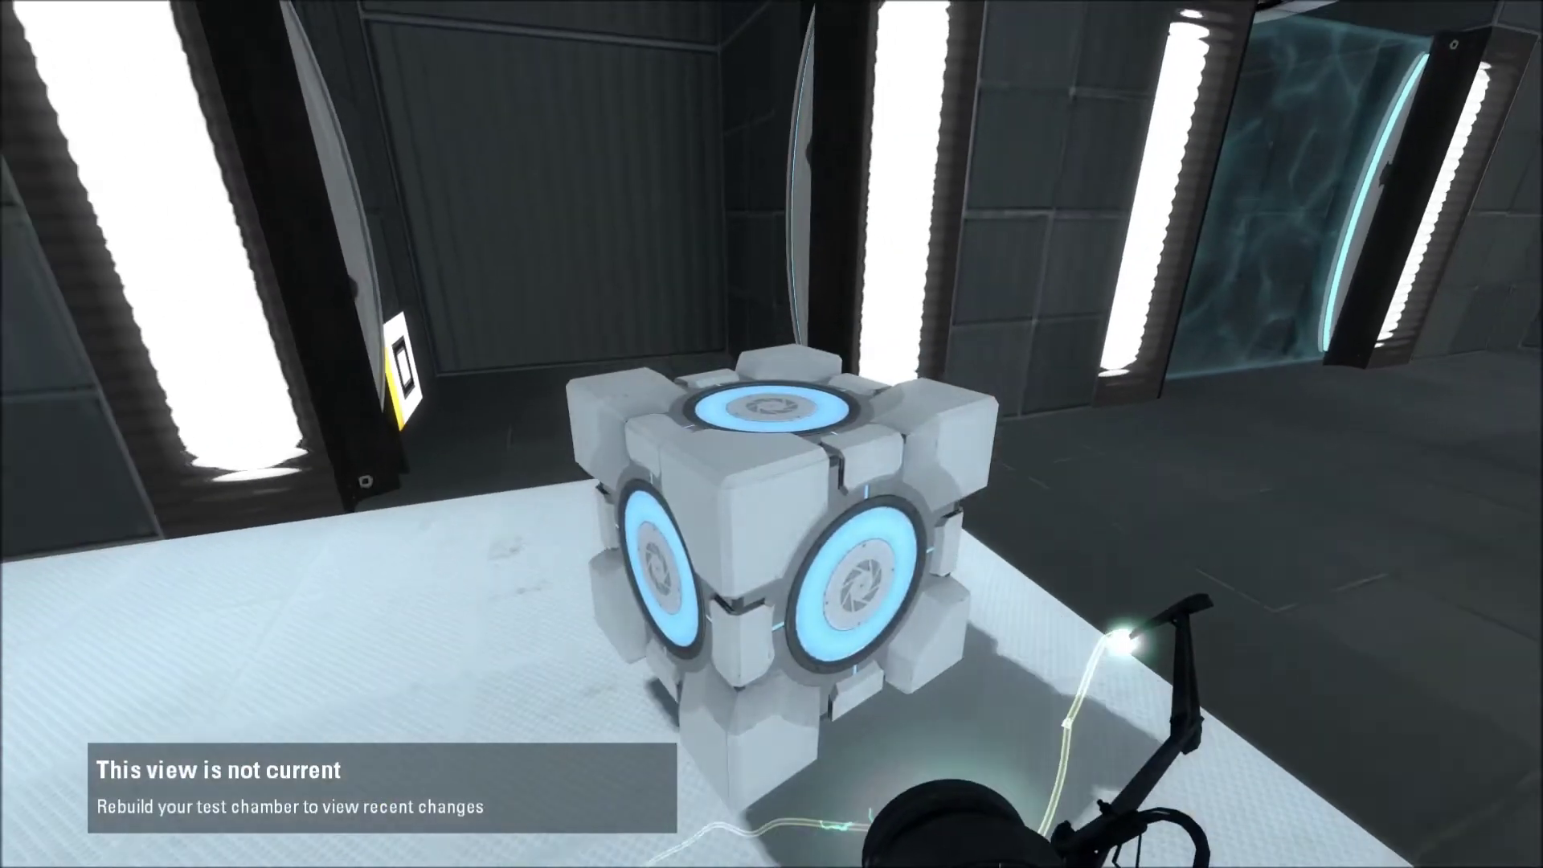
{"action": "key", "text": "e"}
{"action": "key", "text": "d"}
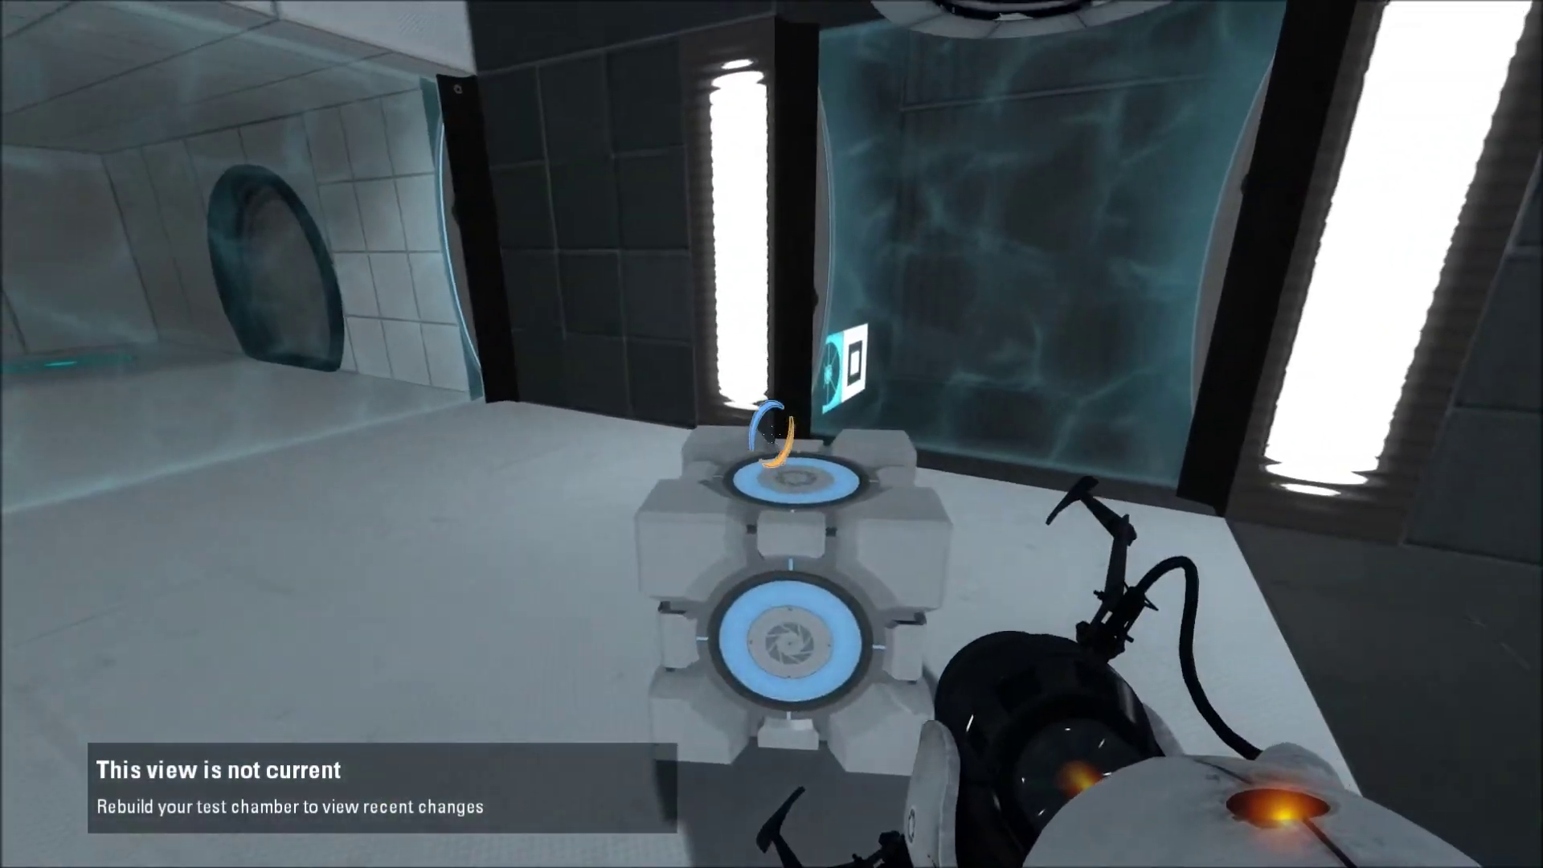
Carry the cube to the faith plates, release it there and return to the side room
{"action": "key", "text": "e"}
{"action": "key", "text": "s"}
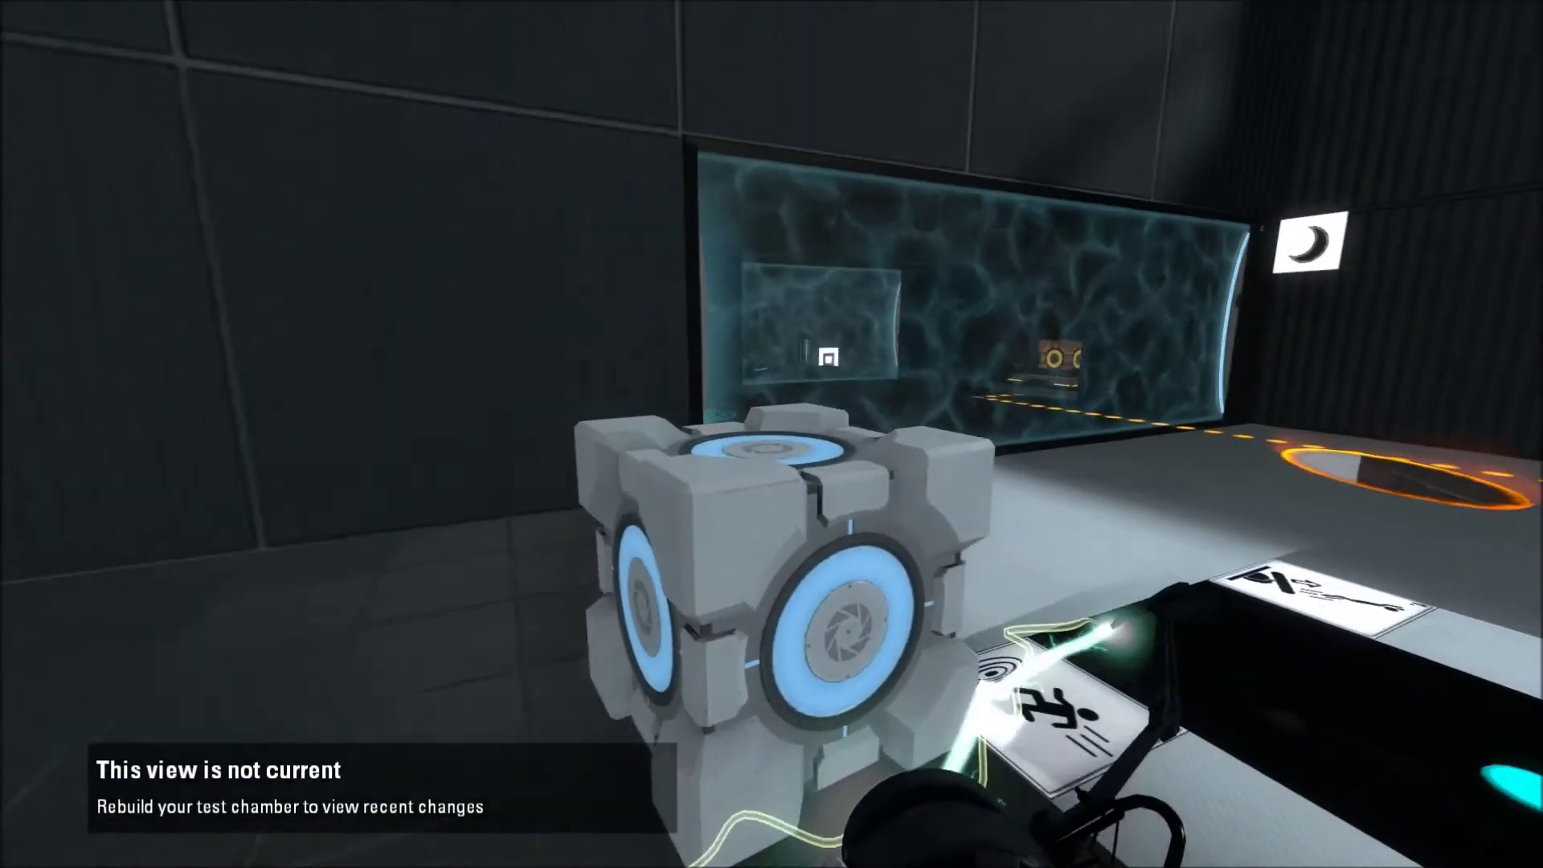
{"action": "key", "text": "e"}
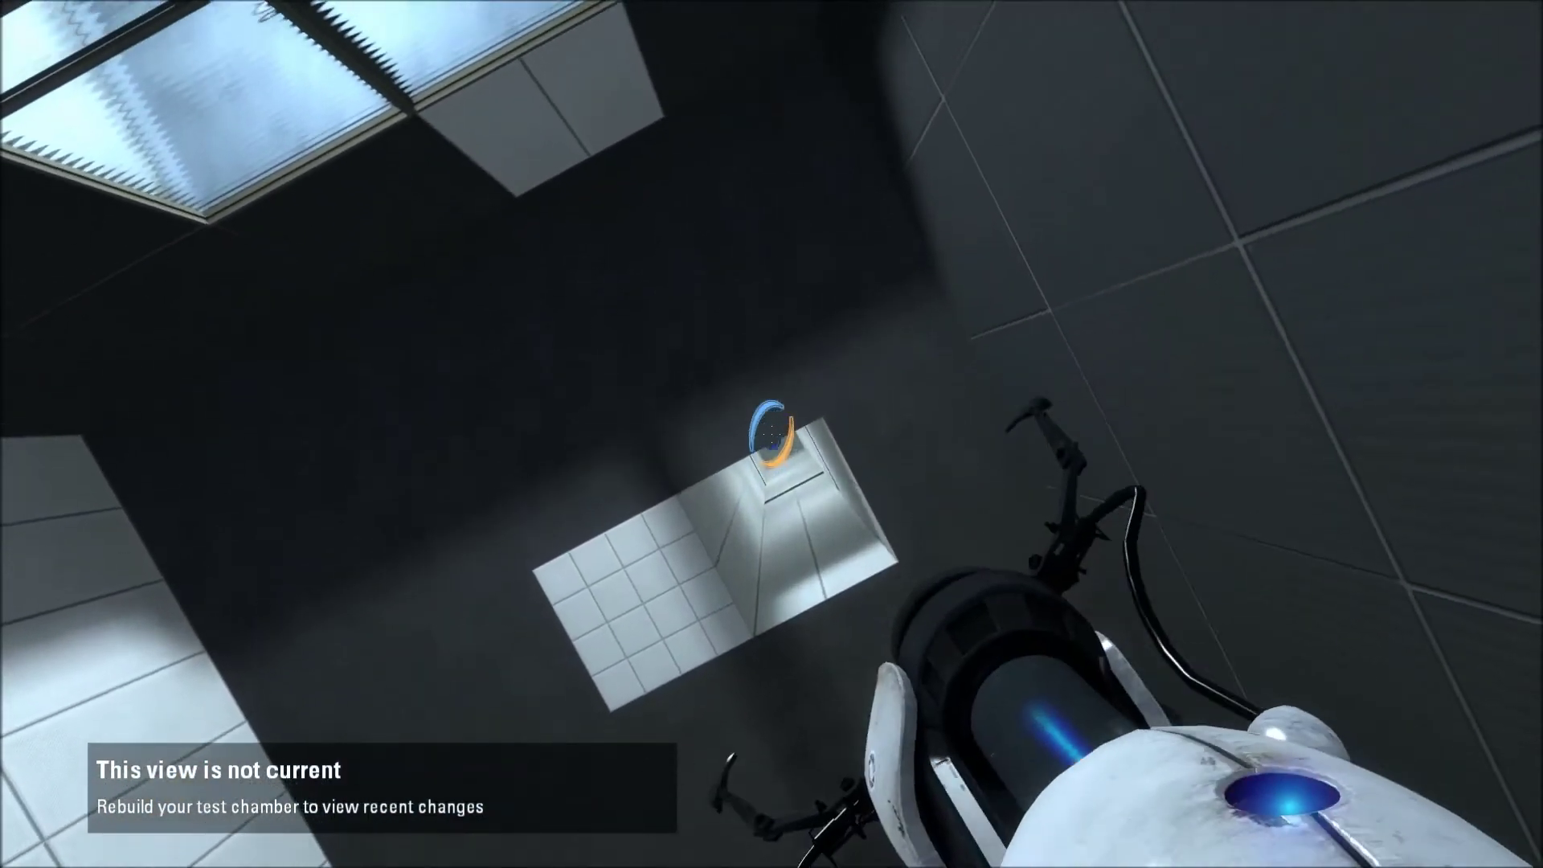
{"action": "key", "text": "a"}
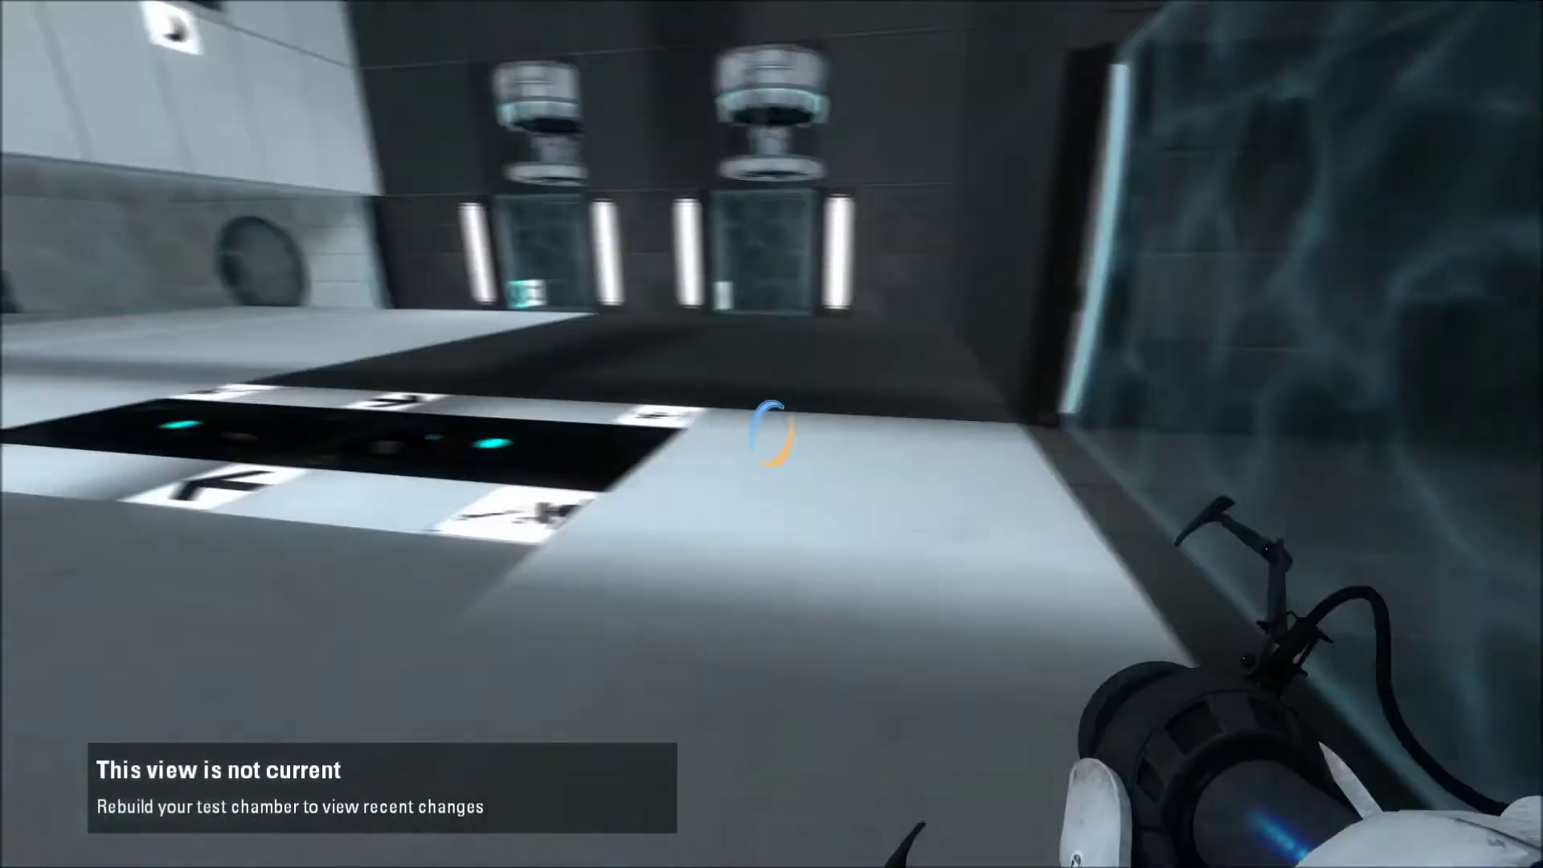
{"action": "key", "text": "w"}
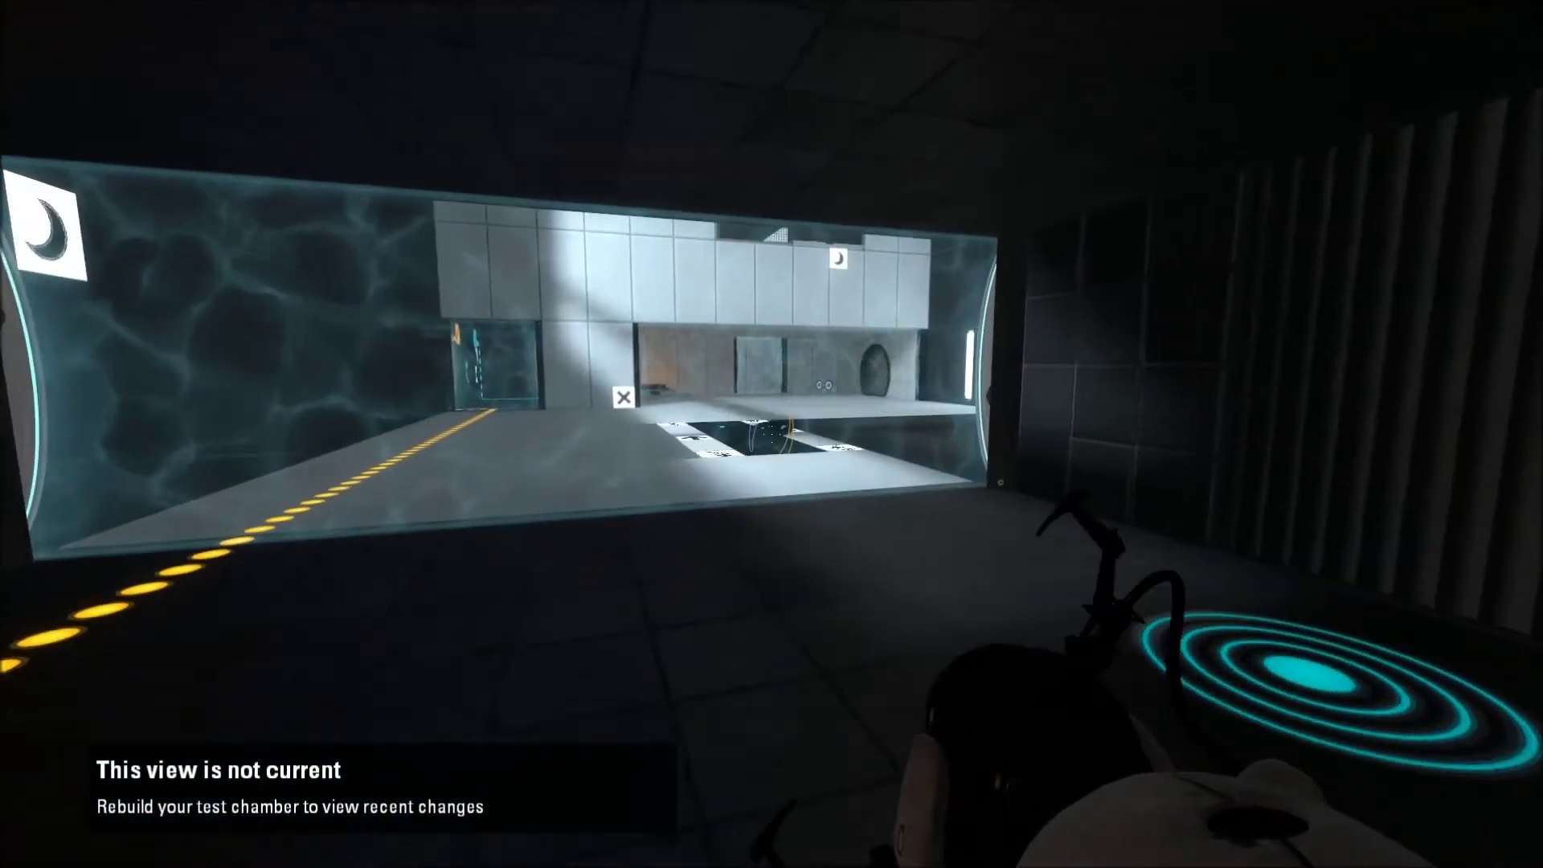
Fetch the cube from the room beyond the main floor, place it on the floor button there and head through the exit door
{"action": "key", "text": "w"}
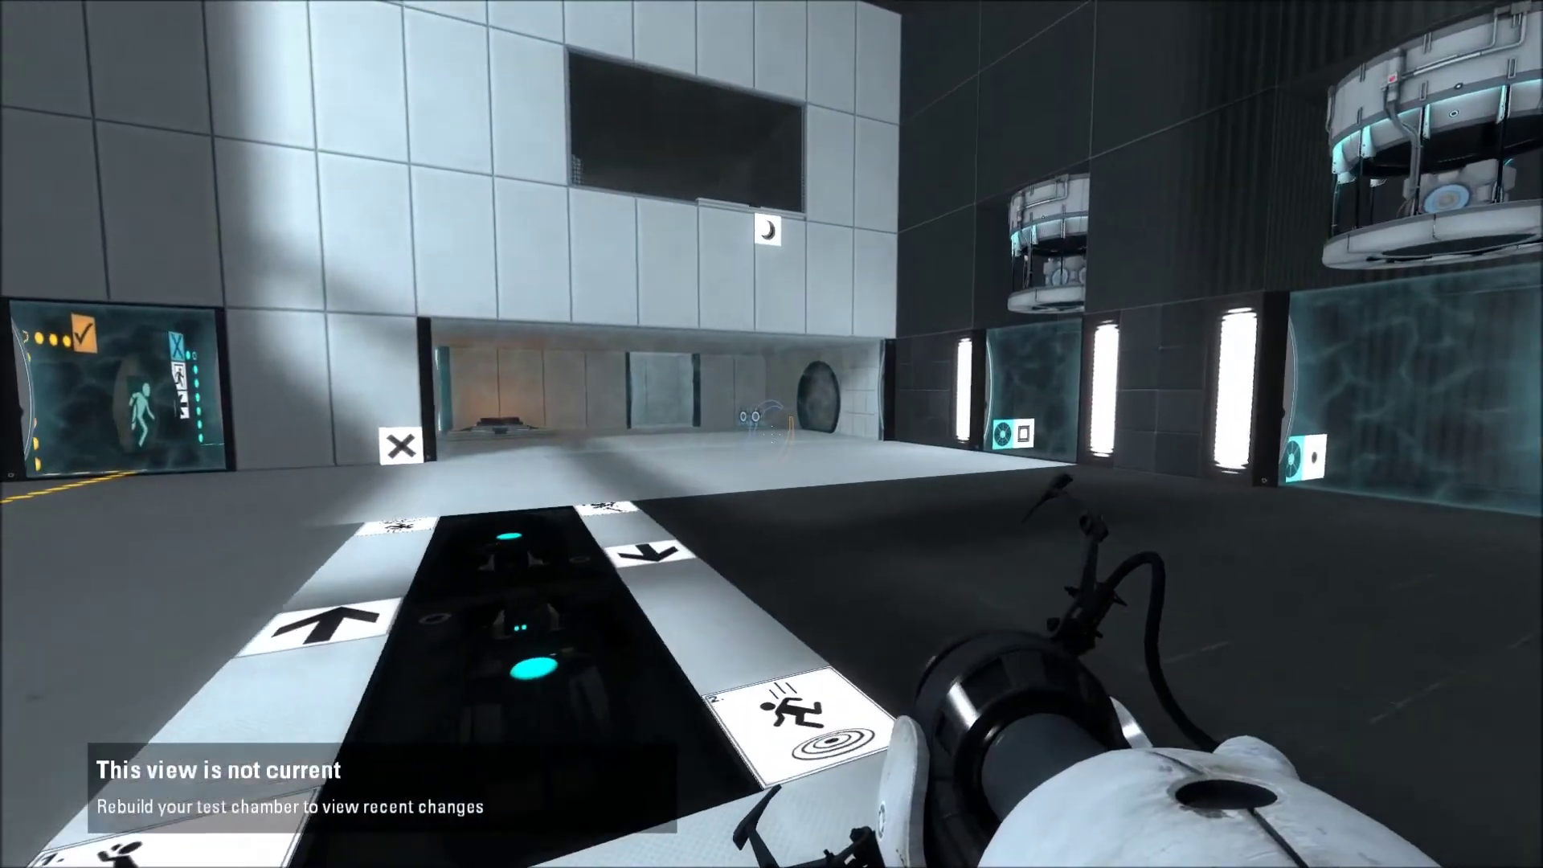
{"action": "key", "text": "w"}
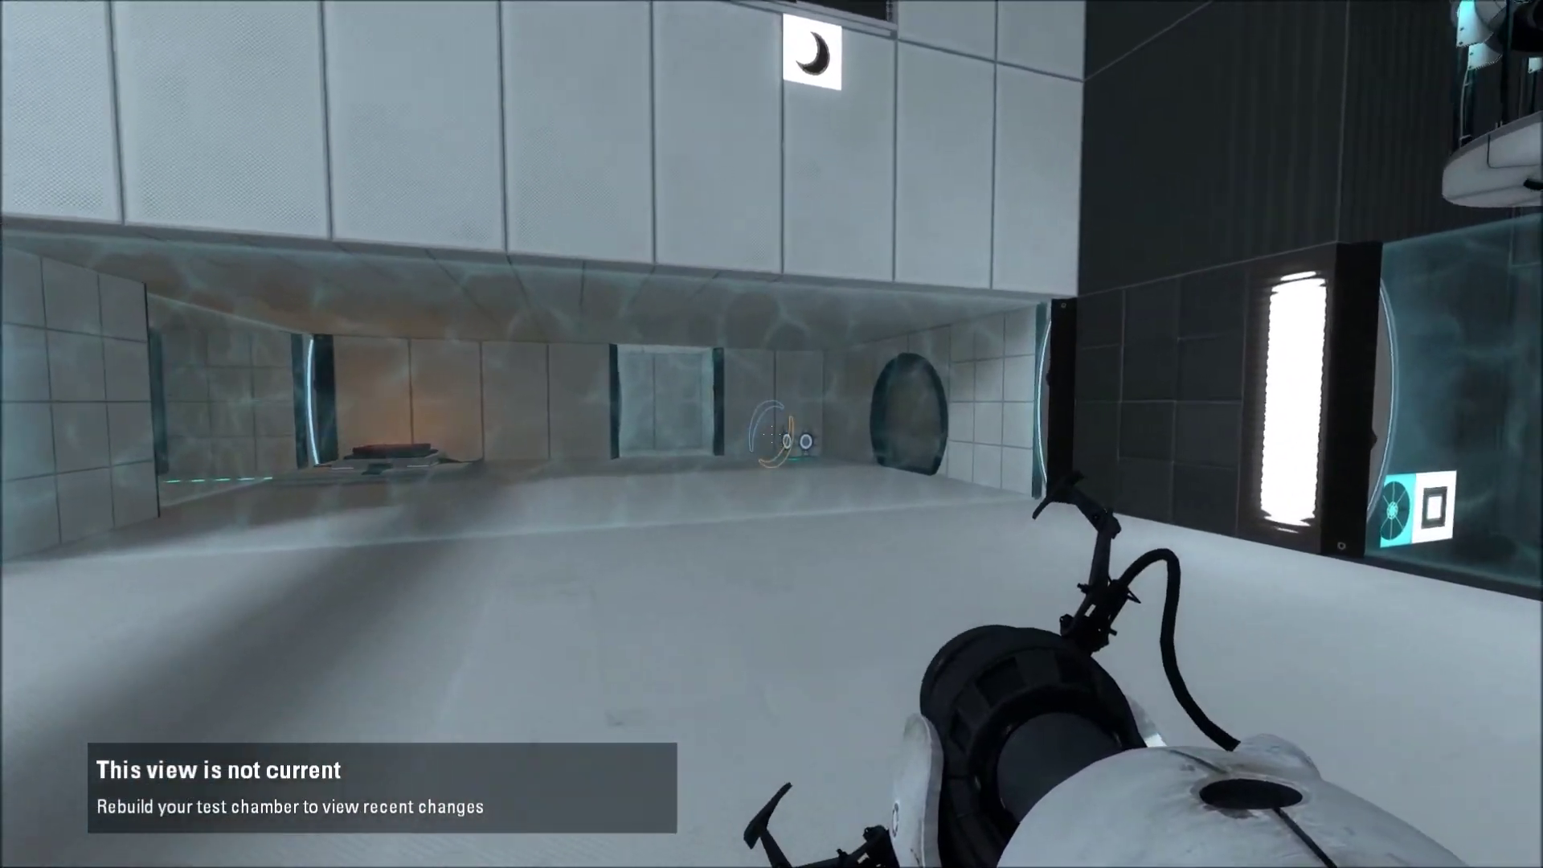
{"action": "key", "text": "w"}
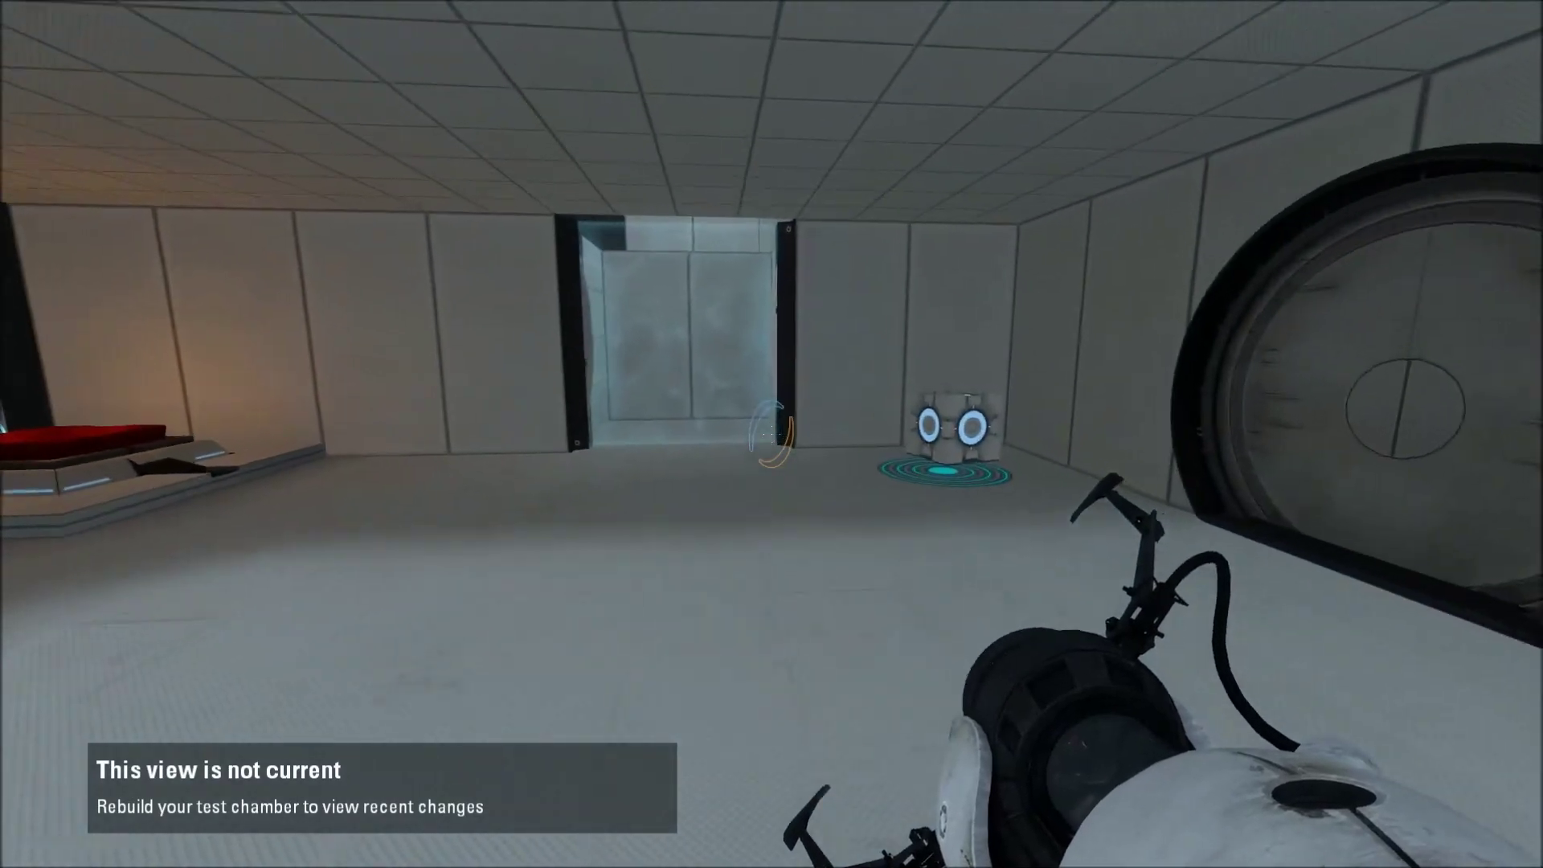
{"action": "key", "text": "w"}
{"action": "key", "text": "e"}
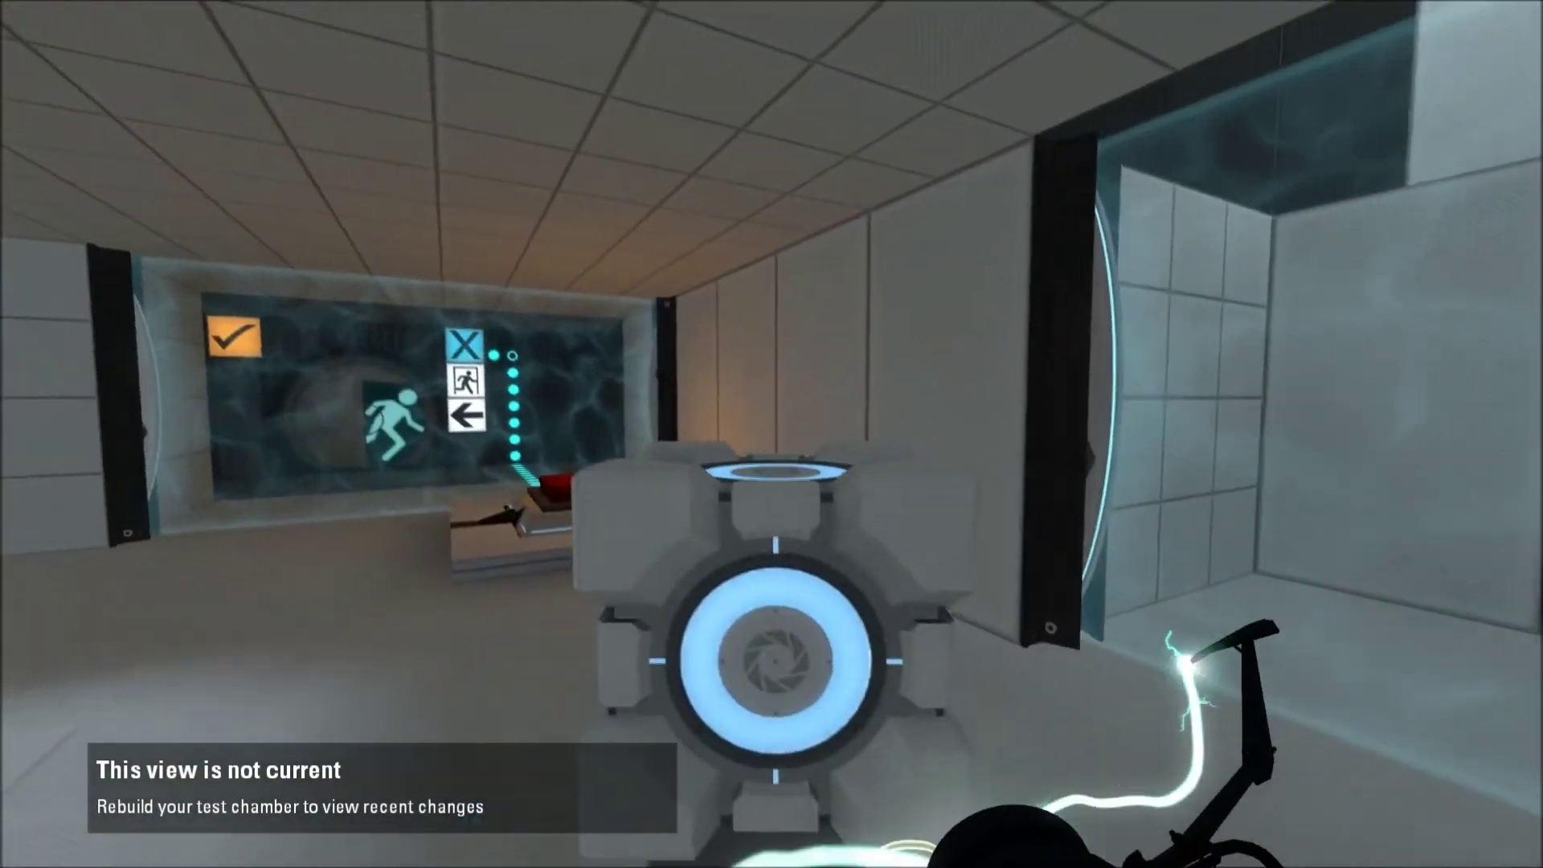
{"action": "key", "text": "e"}
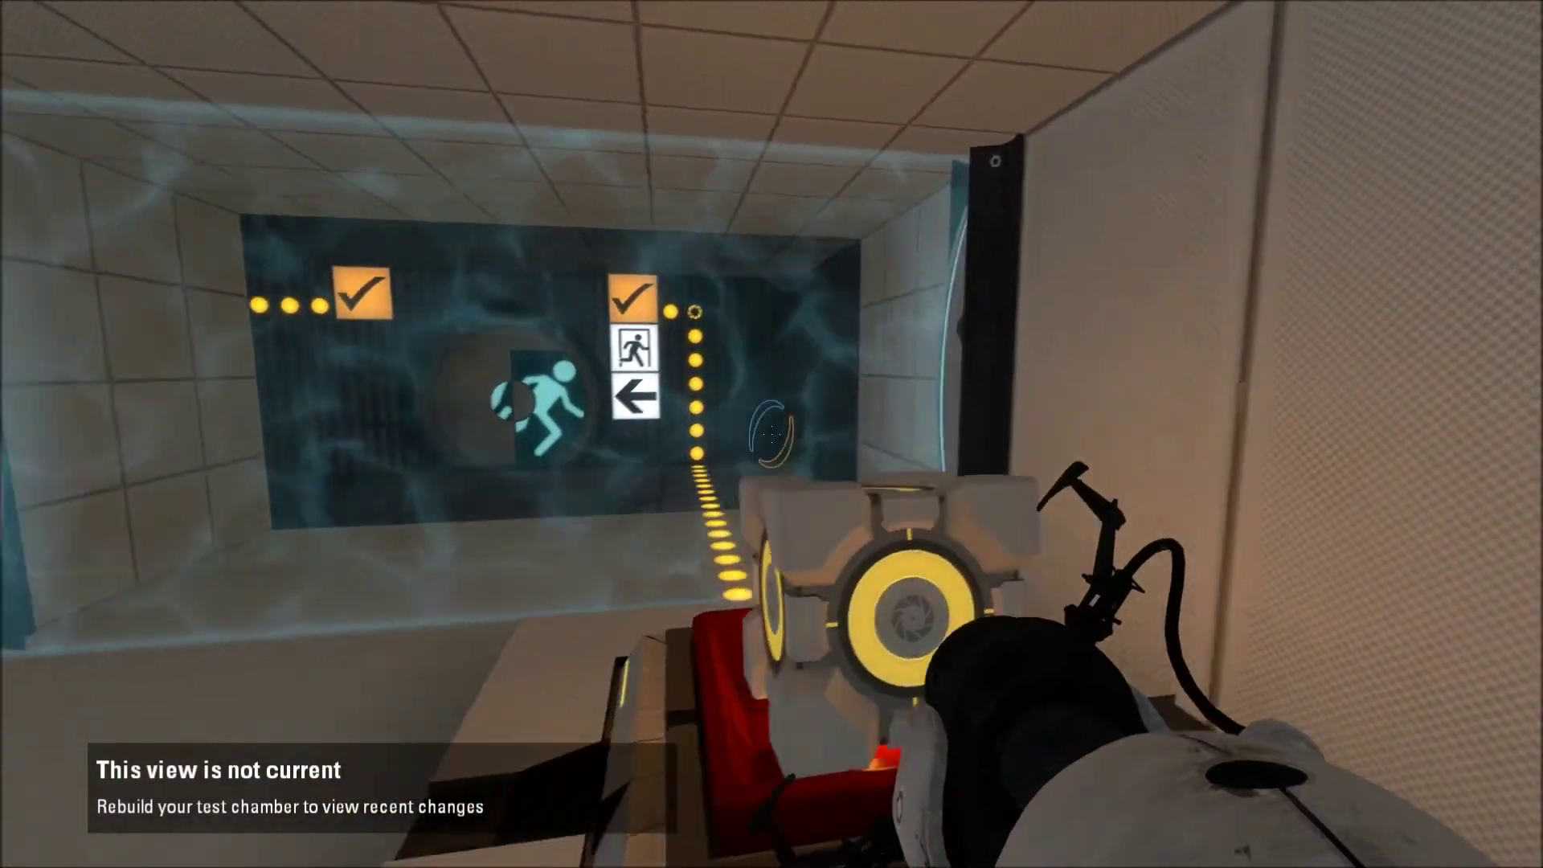
{"action": "key", "text": "w"}
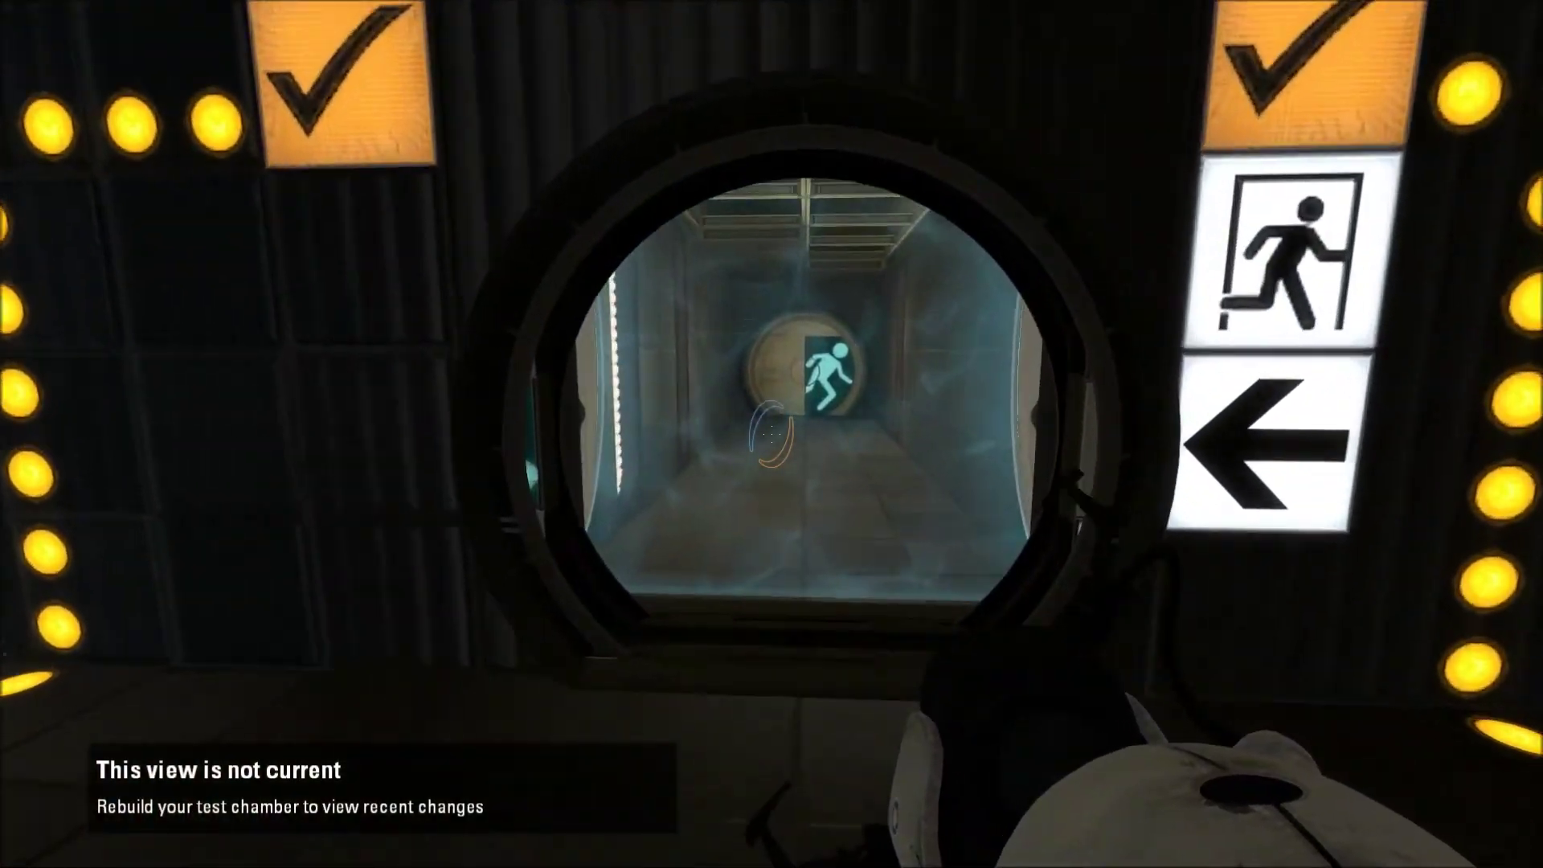
{"action": "key", "text": "w"}
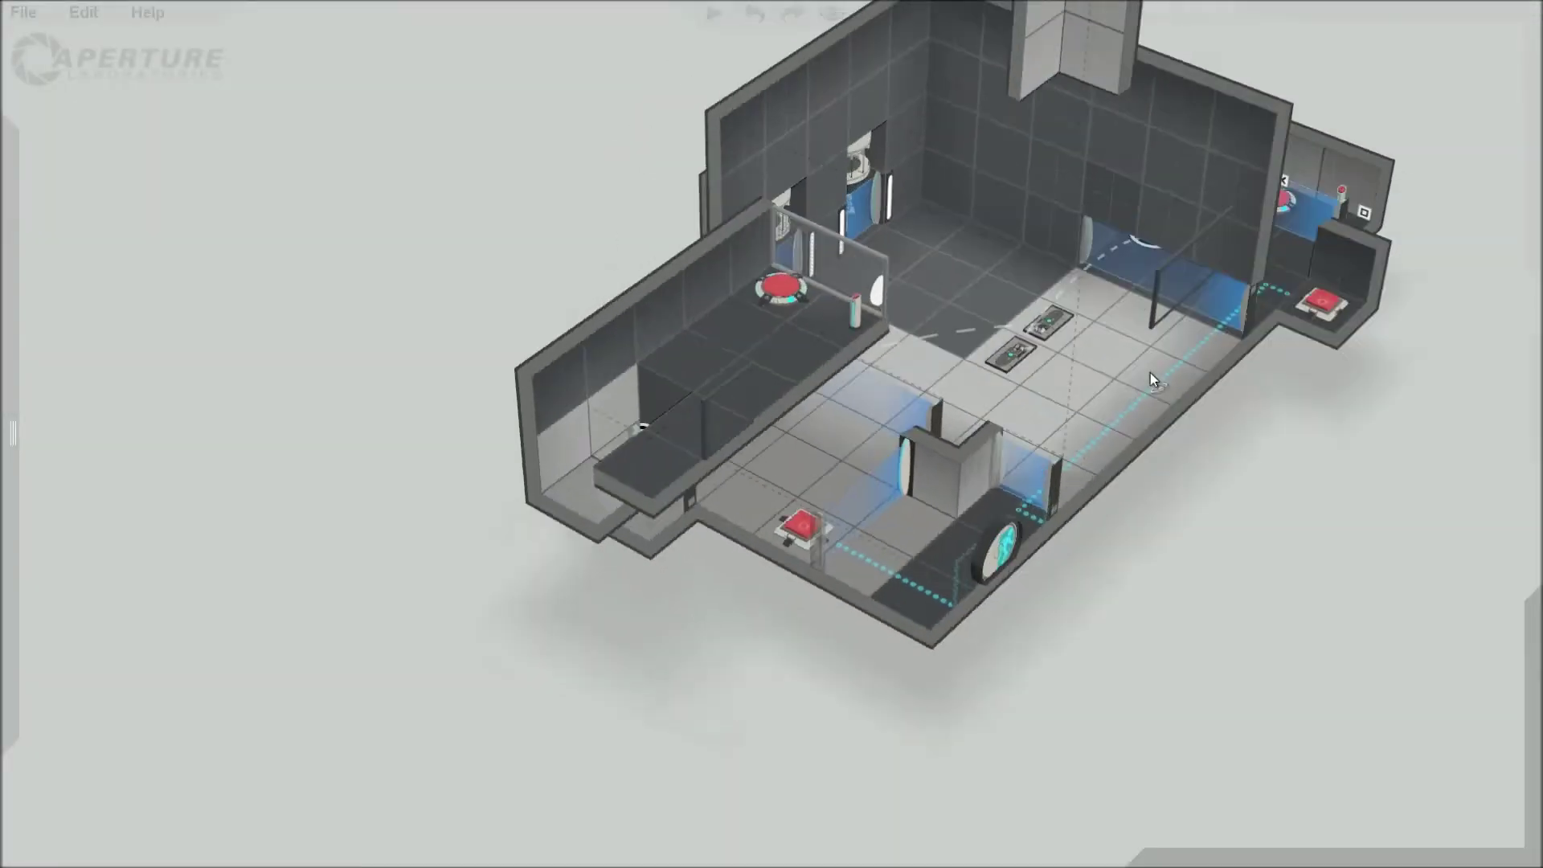
Examine the whole chamber layout in the editor from several sides, including the cube dropper side
{"action": "right_click_drag", "start_coordinate": [1150, 372], "coordinate": [1068, 330]}
{"action": "right_click_drag", "start_coordinate": [1286, 689], "coordinate": [997, 636]}
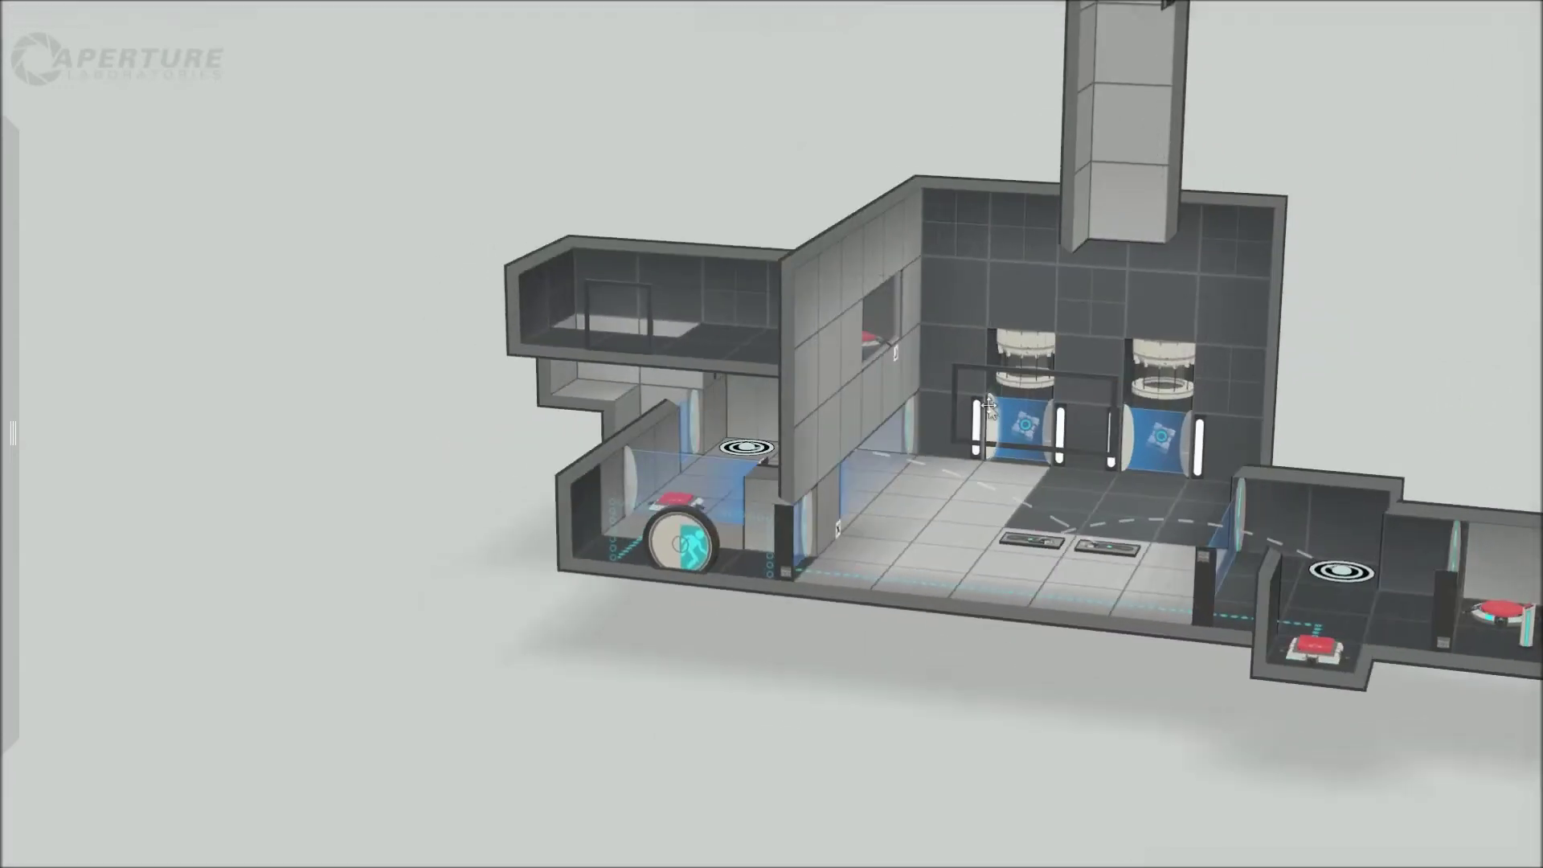
{"action": "right_click_drag", "start_coordinate": [1401, 361], "coordinate": [1148, 192]}
{"action": "middle_click_drag", "start_coordinate": [1148, 198], "coordinate": [1061, 218]}
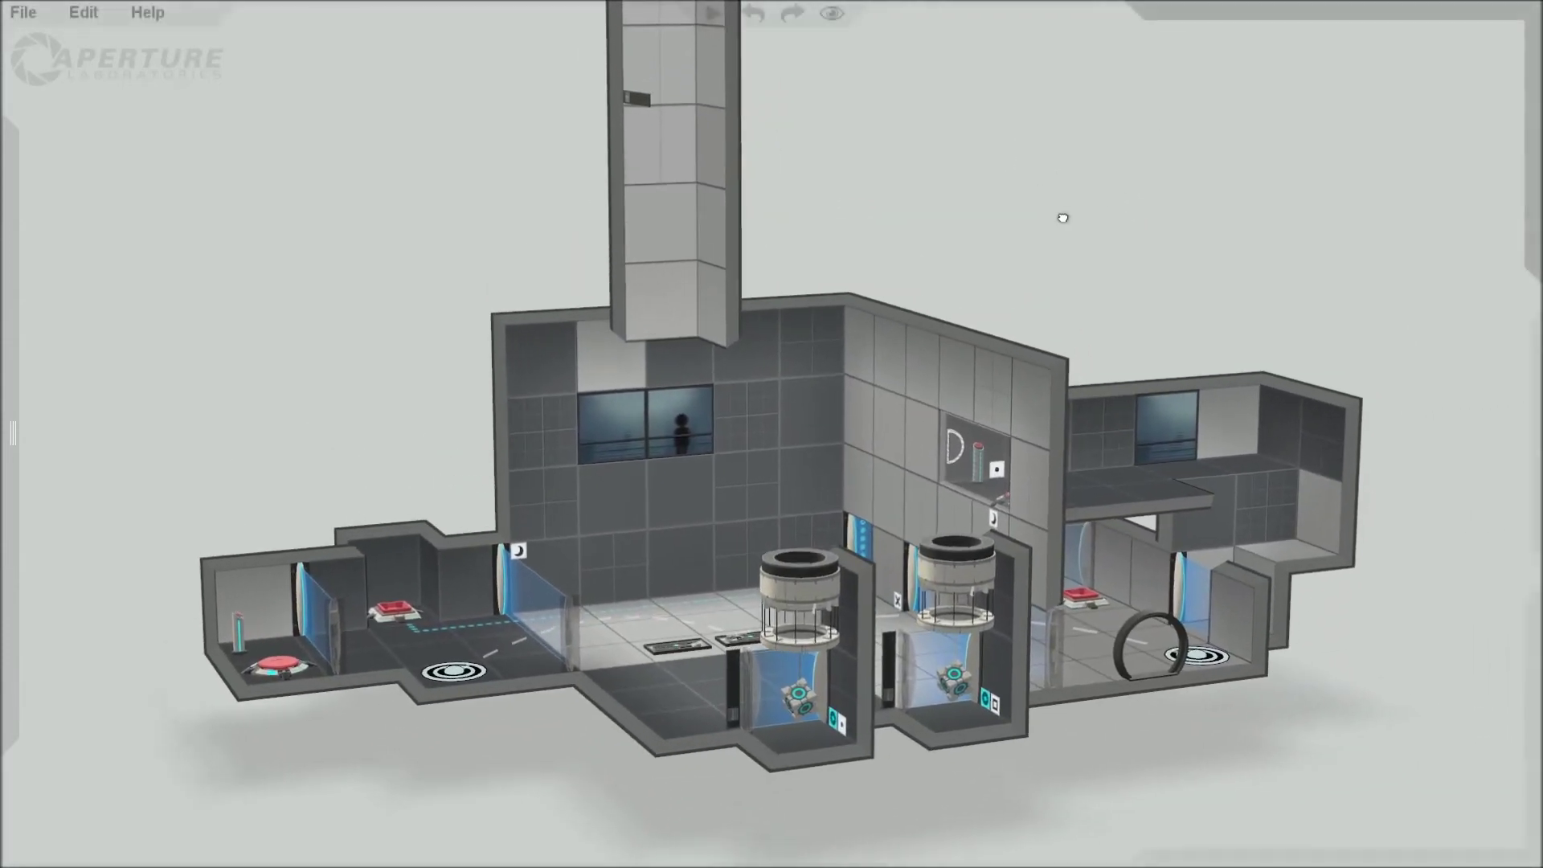